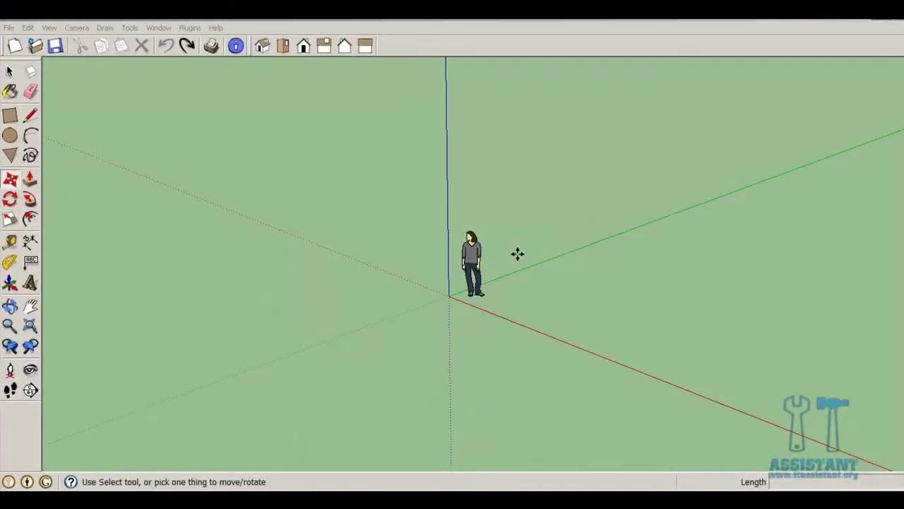
# - Draw a large rectangle and a smaller rectangle beside it on the ground
pyautogui.click(10, 115)
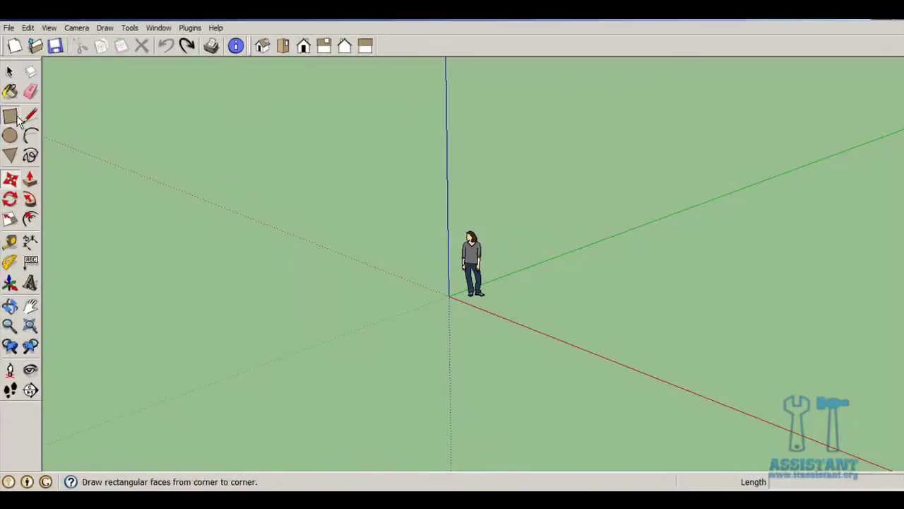
pyautogui.click(582, 292)
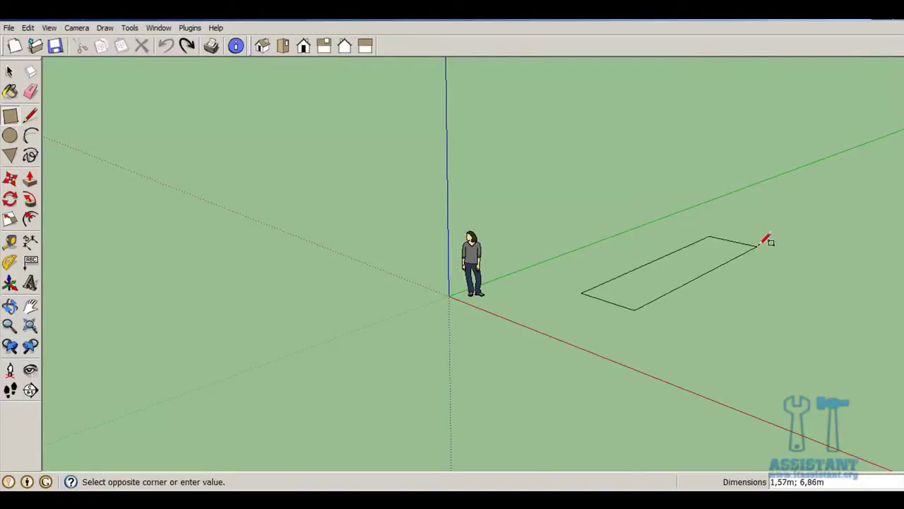
pyautogui.click(781, 269)
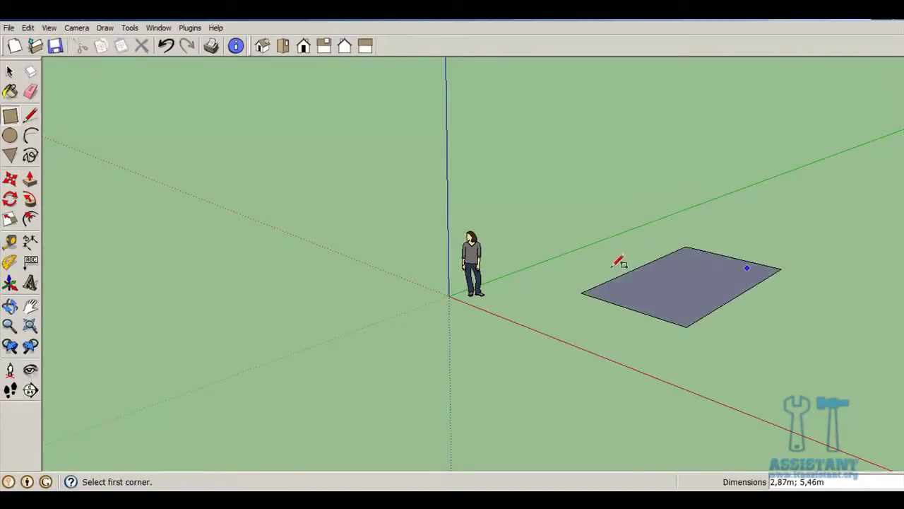
pyautogui.click(748, 348)
pyautogui.click(842, 323)
# - Push/Pull the large rectangle into a wide box and the small one up to 4,14m
pyautogui.press('p')
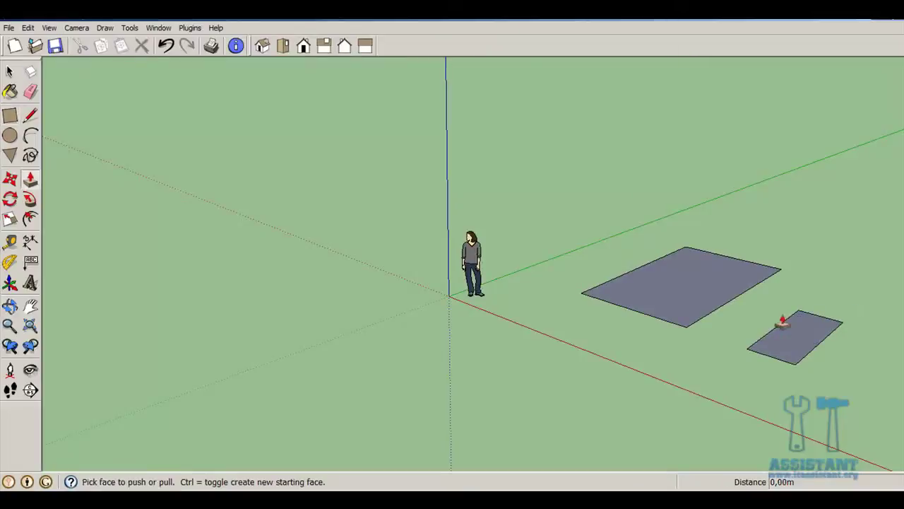
pyautogui.moveTo(666, 300); pyautogui.dragTo(696, 225)
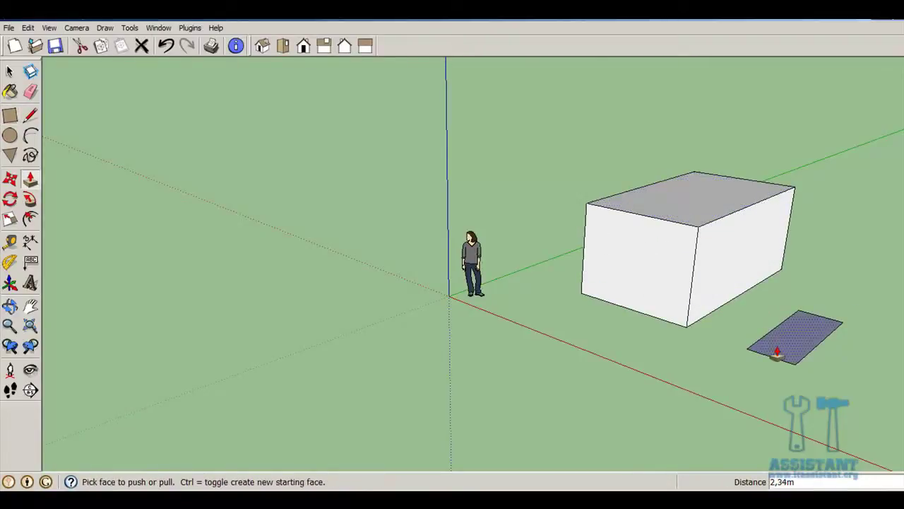
pyautogui.moveTo(769, 348); pyautogui.dragTo(767, 151)
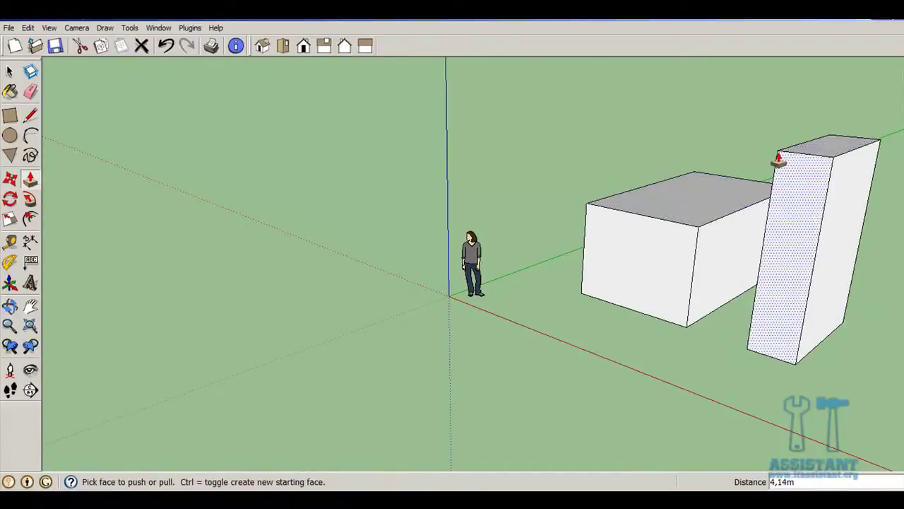
pyautogui.click(10, 71)
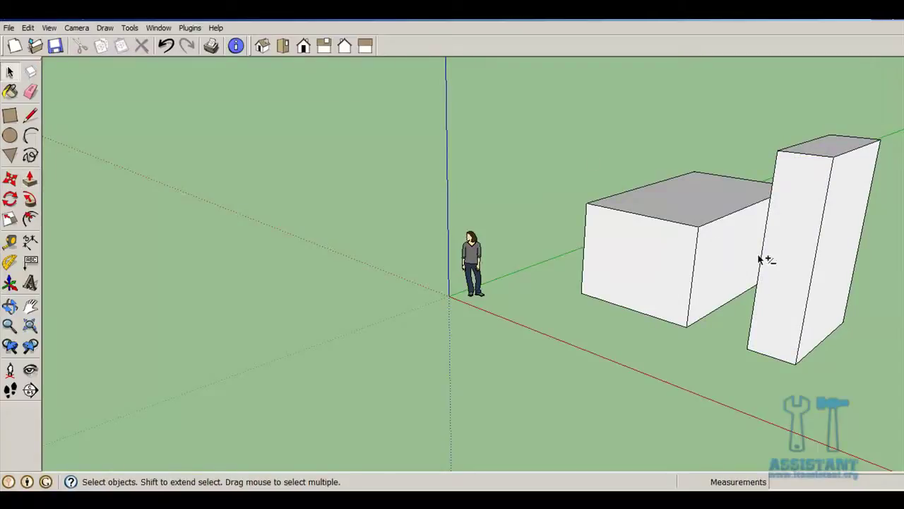
pyautogui.moveTo(763, 257)
pyautogui.mouseDown(button='middle')
pyautogui.moveTo(565, 262)
pyautogui.moveTo(551, 285)
pyautogui.mouseUp(button='middle')
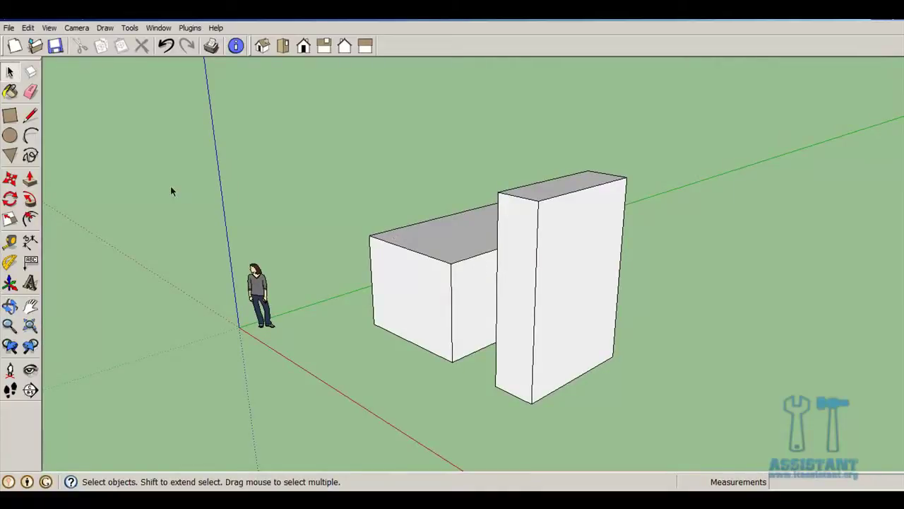
pyautogui.moveTo(452, 280); pyautogui.dragTo(587, 285, button='middle')
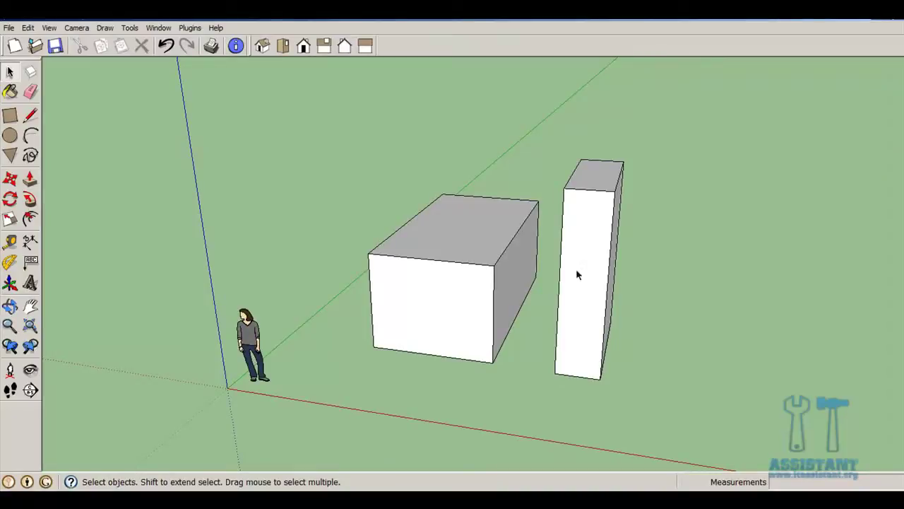
# - Select the whole tall box and move its bottom corner onto the wide box's front corner
pyautogui.click(576, 274)
pyautogui.tripleClick(576, 274)
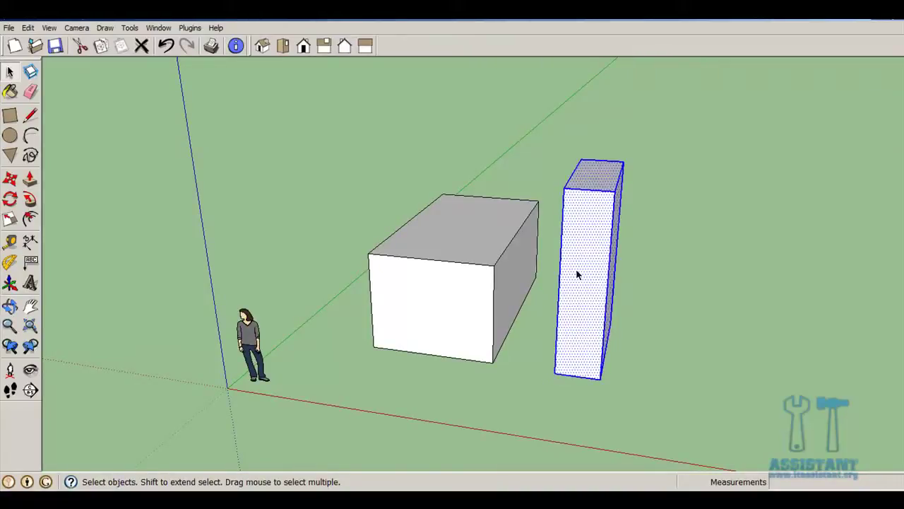
pyautogui.press('m')
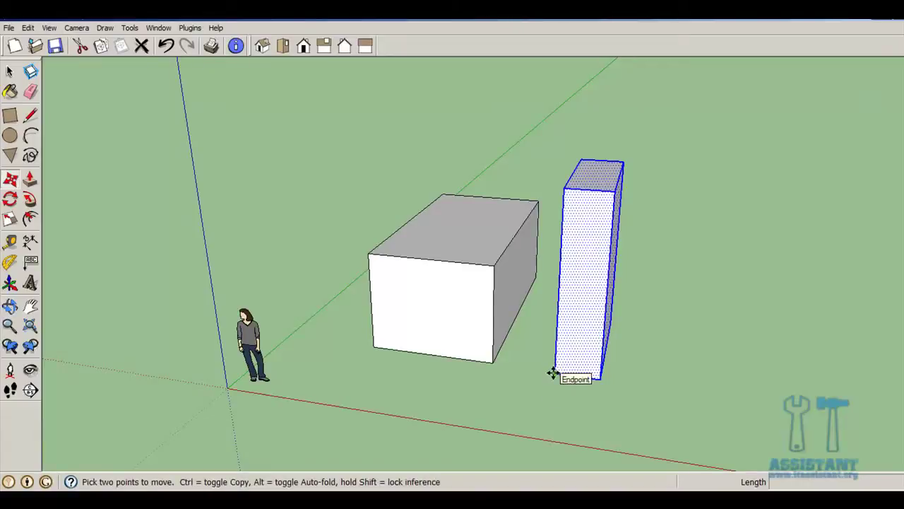
pyautogui.click(553, 372)
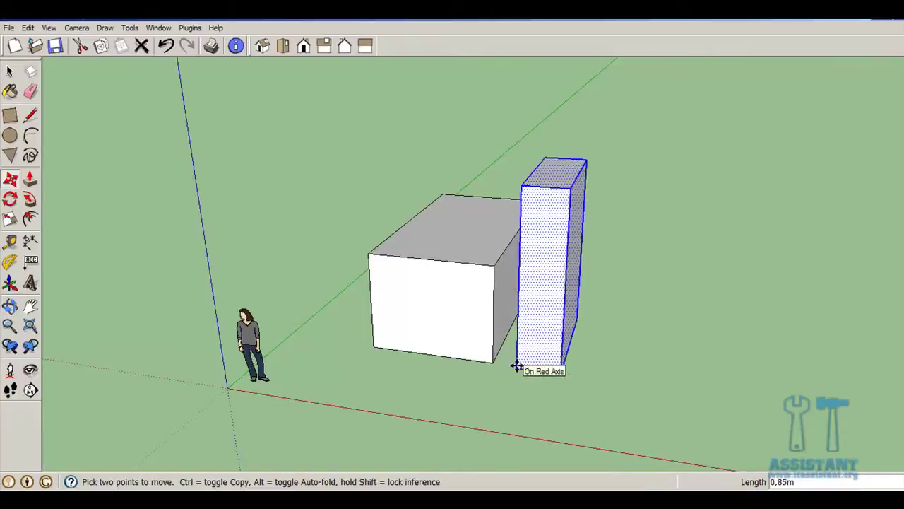
pyautogui.scroll(3, 514, 368)
pyautogui.scroll(1, 514, 367)
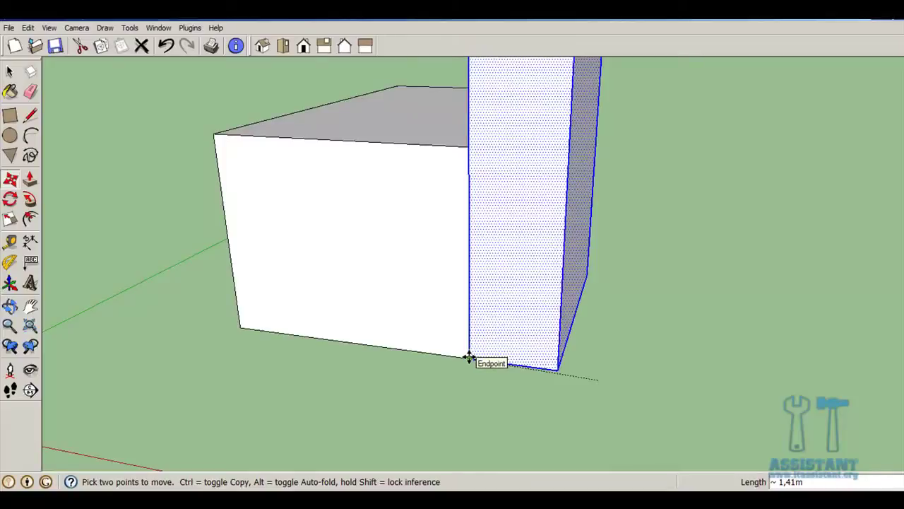
pyautogui.click(468, 358)
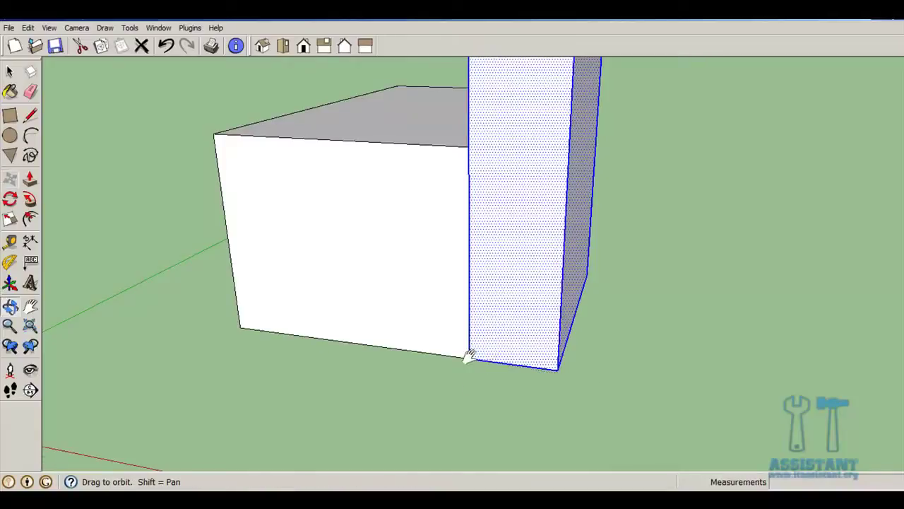
pyautogui.moveTo(468, 357); pyautogui.dragTo(471, 424, button='middle')
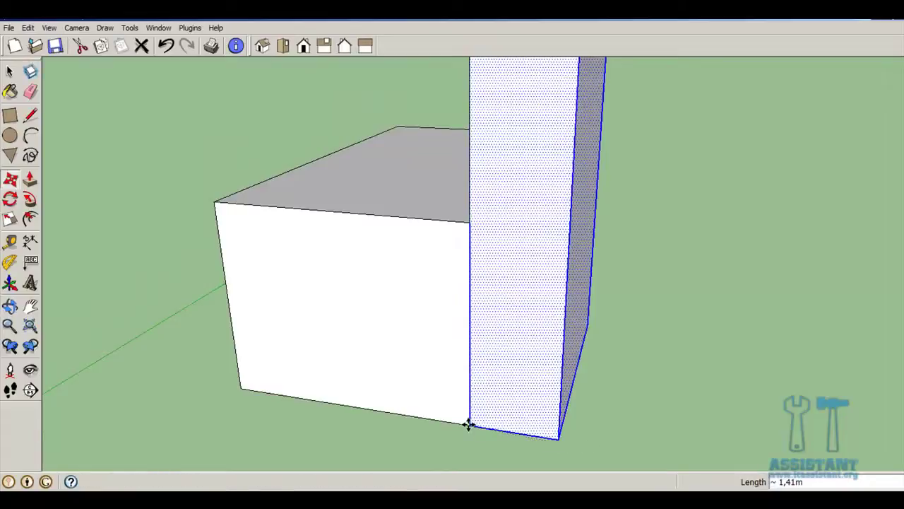
pyautogui.scroll(-4, 530, 219)
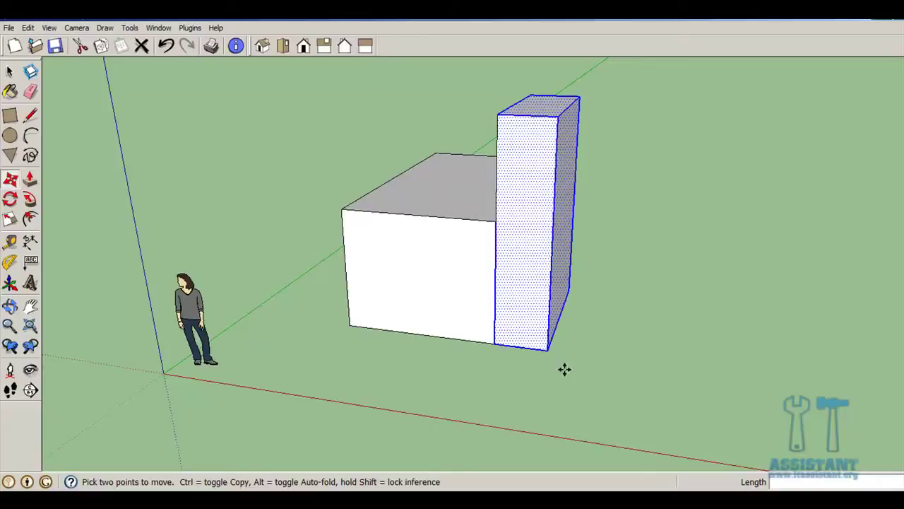
pyautogui.moveTo(398, 151)
pyautogui.mouseDown(button='middle')
pyautogui.moveTo(413, 176)
pyautogui.moveTo(573, 202)
pyautogui.moveTo(364, 226)
pyautogui.mouseUp(button='middle')
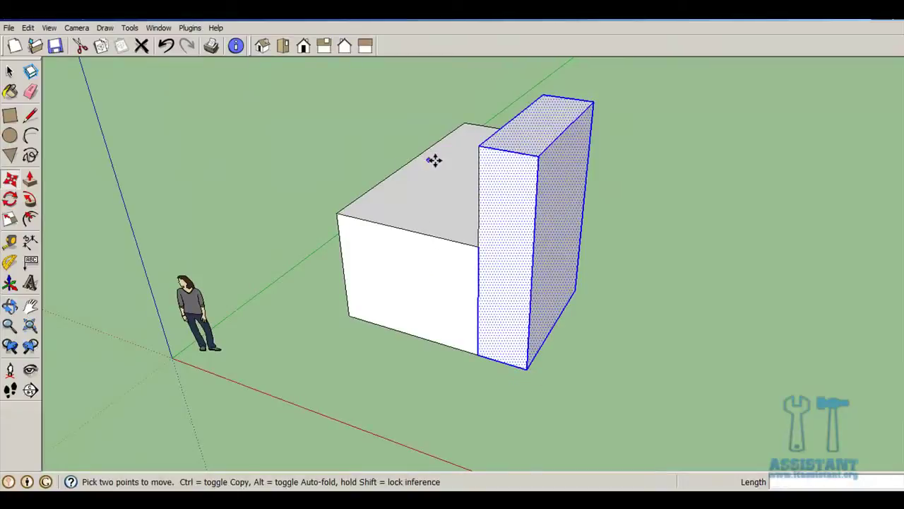
# - Undo twice and redo once so the tall box stands apart, then clear the selection
pyautogui.click(526, 369)
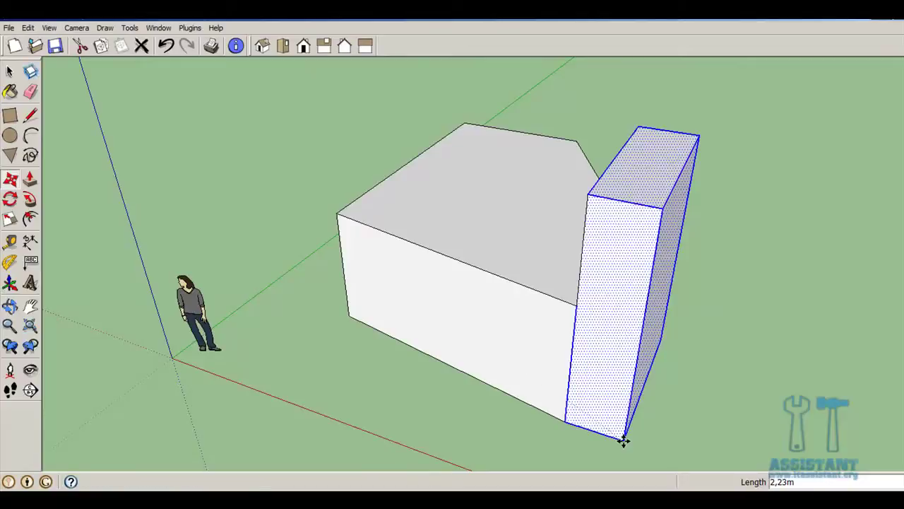
pyautogui.click(167, 47)
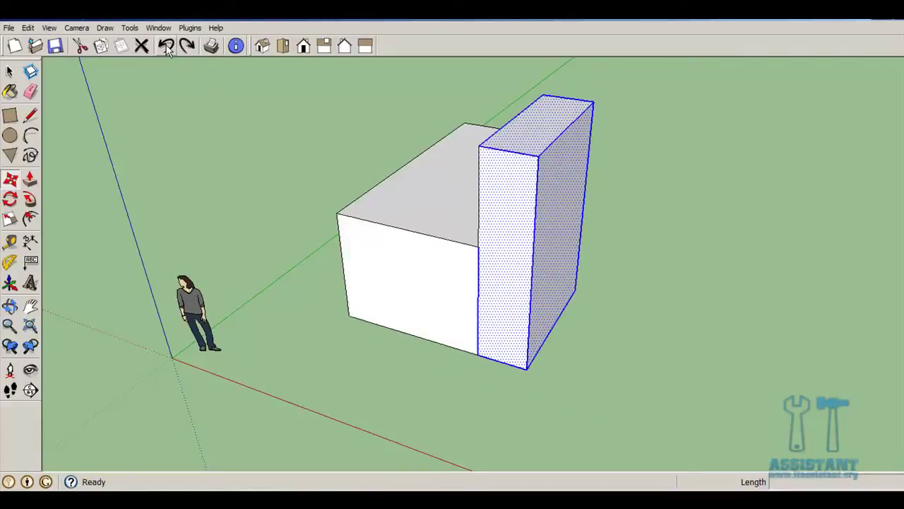
pyautogui.click(166, 47)
pyautogui.click(187, 46)
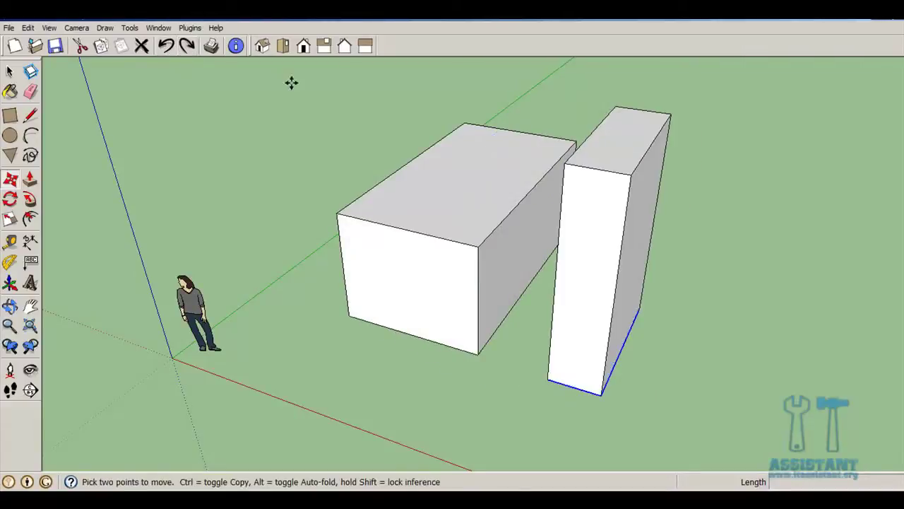
pyautogui.click(10, 71)
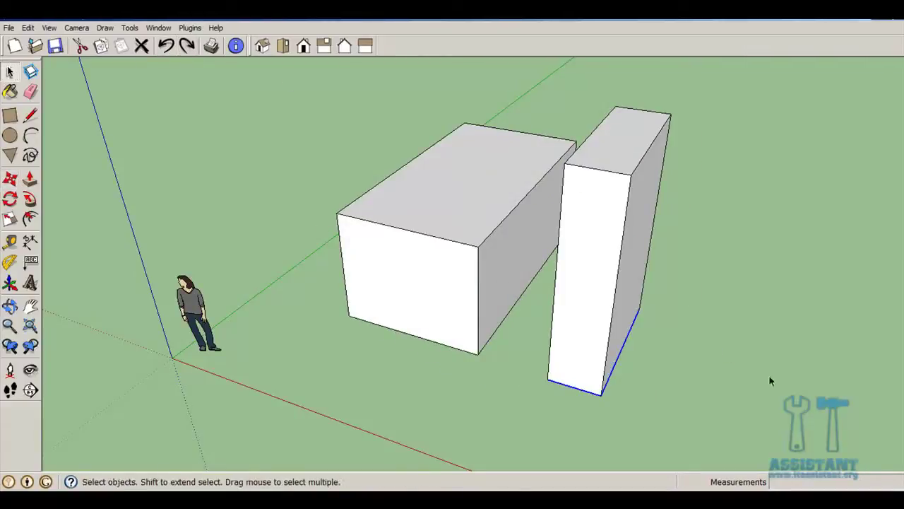
pyautogui.click(800, 344)
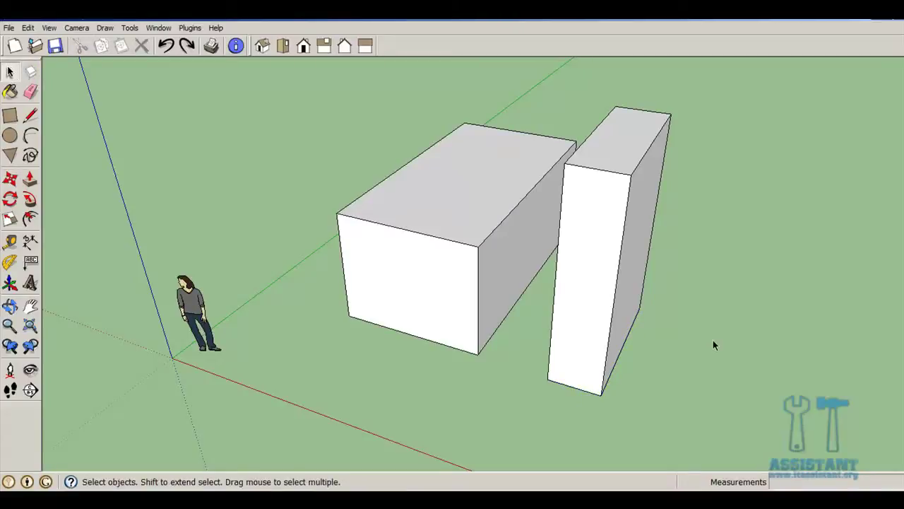
# - Select every face and edge of the tall box from a clearer orbited view
pyautogui.moveTo(502, 313)
pyautogui.mouseDown(button='middle')
pyautogui.moveTo(616, 238)
pyautogui.moveTo(535, 283)
pyautogui.mouseUp(button='middle')
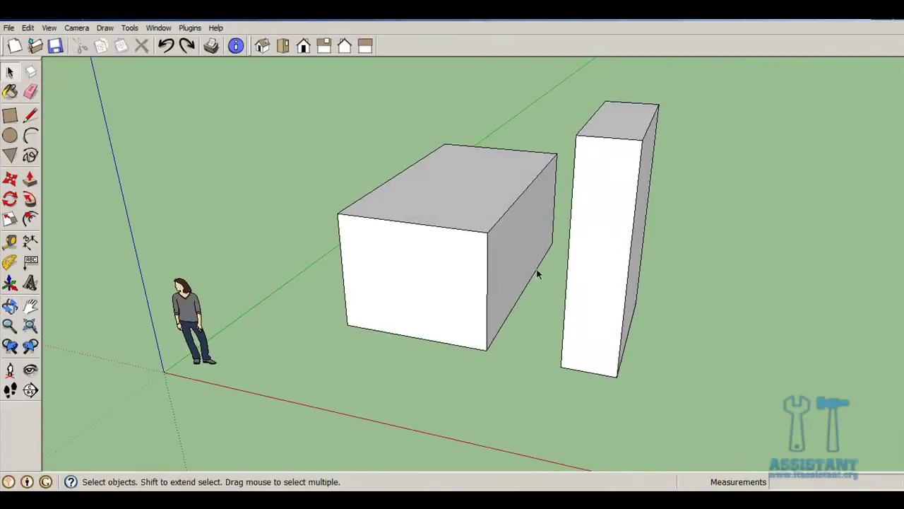
pyautogui.tripleClick(591, 275)
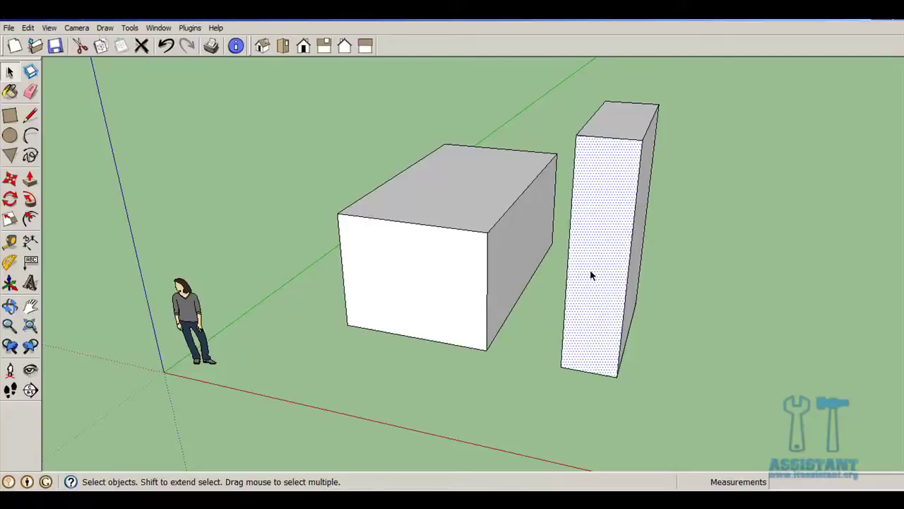
pyautogui.moveTo(591, 274)
pyautogui.mouseDown(button='middle')
pyautogui.moveTo(631, 282)
pyautogui.moveTo(739, 268)
pyautogui.moveTo(605, 282)
pyautogui.mouseUp(button='middle')
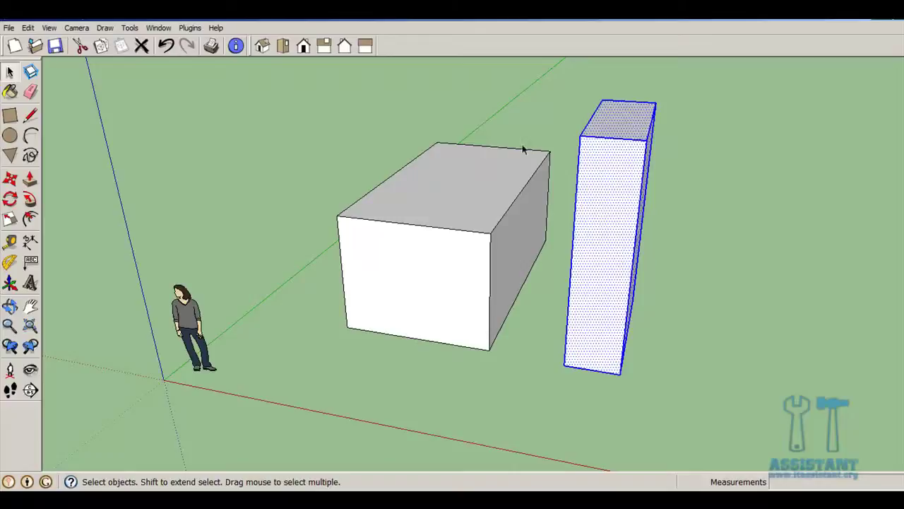
pyautogui.moveTo(600, 252)
pyautogui.mouseDown(button='middle')
pyautogui.moveTo(720, 209)
pyautogui.moveTo(571, 235)
pyautogui.mouseUp(button='middle')
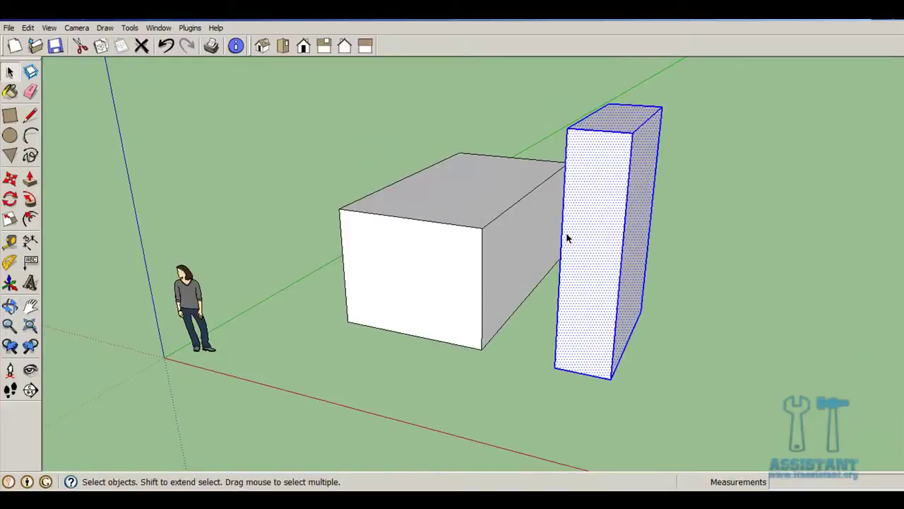
pyautogui.click(692, 258)
pyautogui.tripleClick(608, 243)
# - Make the tall box a component named Bloc2 with a placeholder description, then deselect it
pyautogui.press('g')
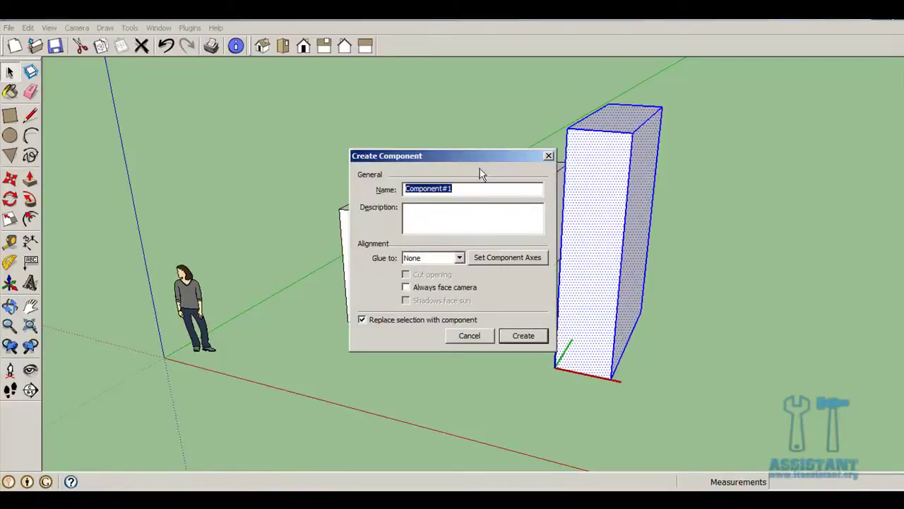
pyautogui.moveTo(470, 155); pyautogui.dragTo(309, 149)
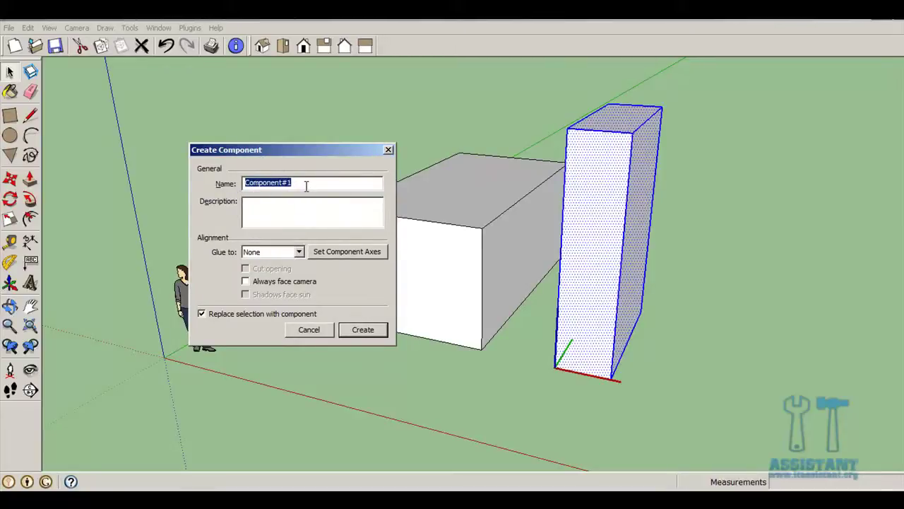
pyautogui.write('Bloc2')
pyautogui.press('Tab')
pyautogui.write('jn')
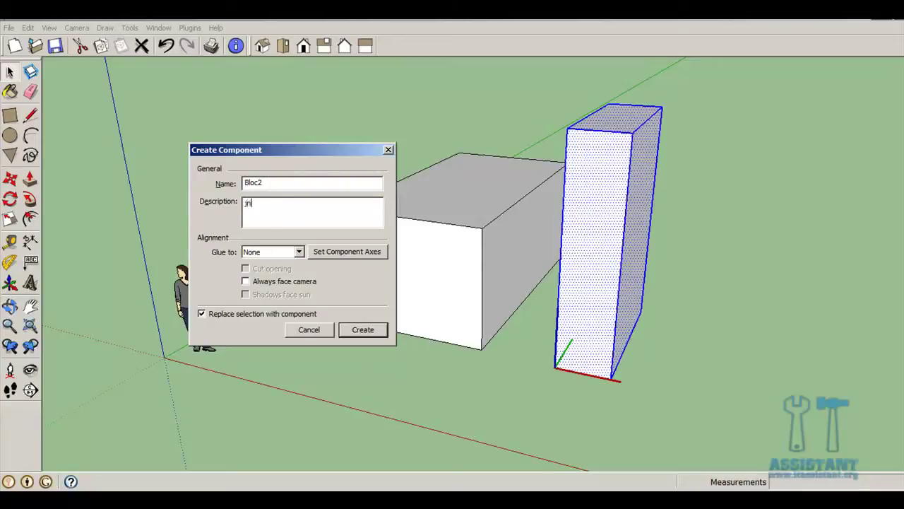
pyautogui.write('dklsnf')
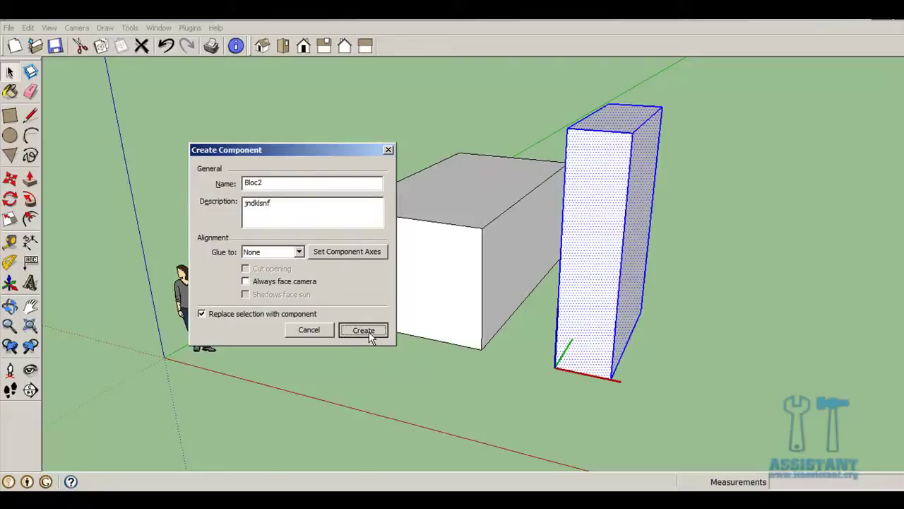
pyautogui.click(369, 335)
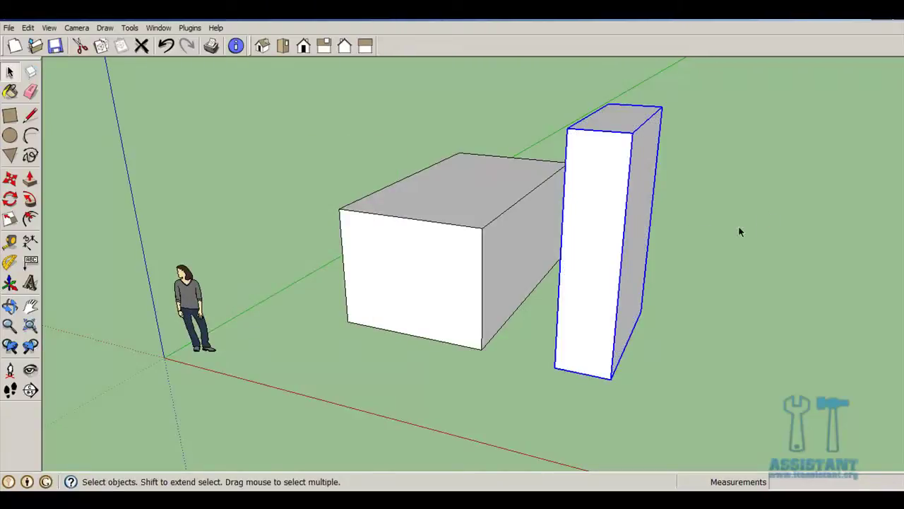
pyautogui.click(738, 228)
# - Move the Bloc2 component by its bottom corner onto the large box's corner
pyautogui.moveTo(694, 230)
pyautogui.mouseDown(button='middle')
pyautogui.moveTo(797, 234)
pyautogui.moveTo(828, 203)
pyautogui.moveTo(626, 204)
pyautogui.moveTo(609, 238)
pyautogui.moveTo(662, 326)
pyautogui.mouseUp(button='middle')
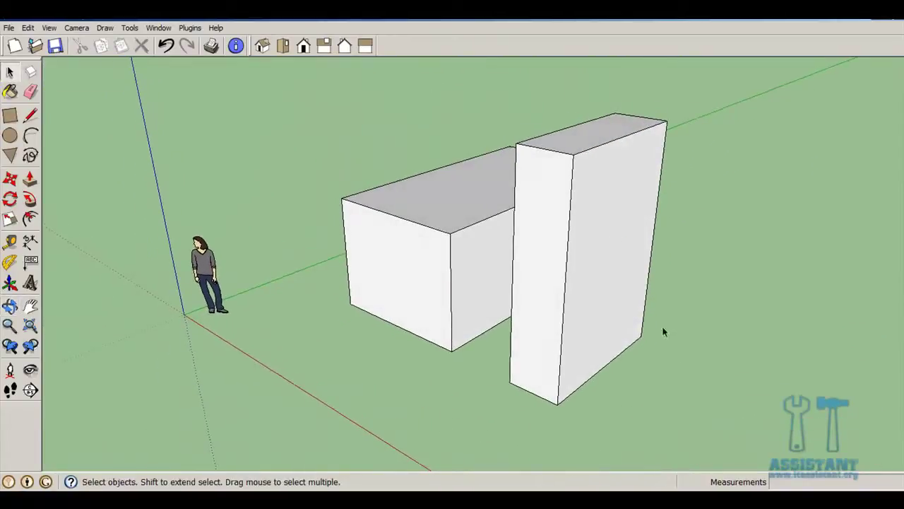
pyautogui.click(579, 297)
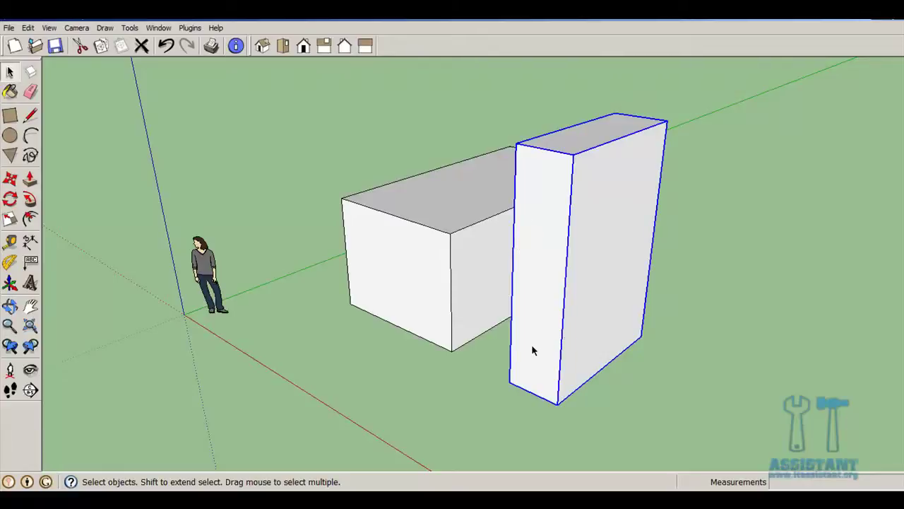
pyautogui.moveTo(551, 326)
pyautogui.mouseDown(button='middle')
pyautogui.moveTo(723, 283)
pyautogui.moveTo(605, 332)
pyautogui.mouseUp(button='middle')
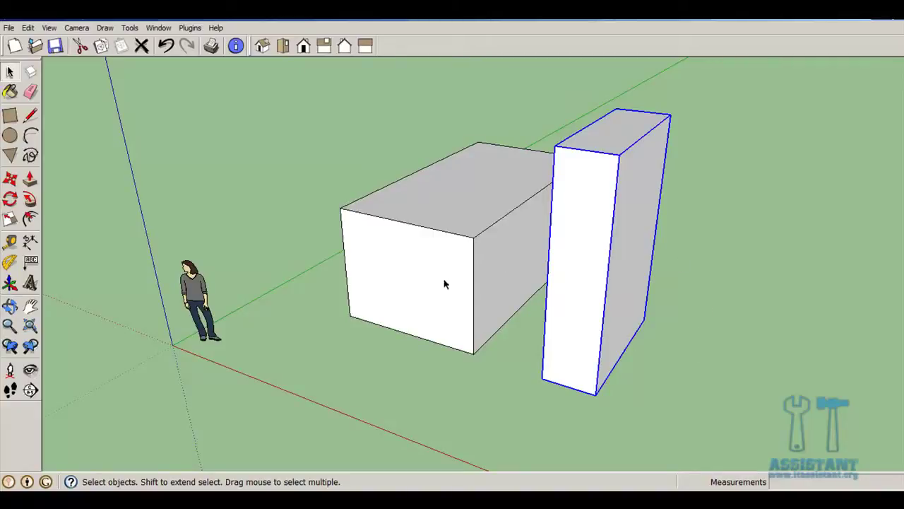
pyautogui.click(10, 179)
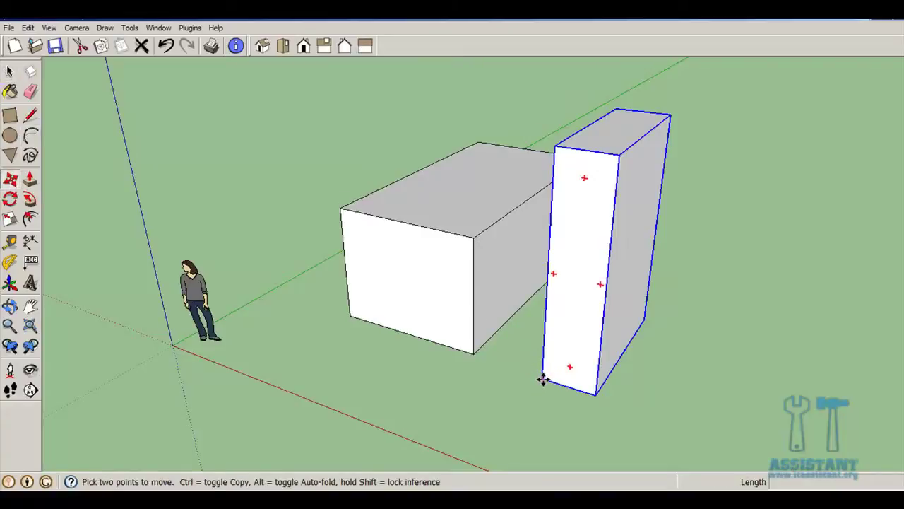
pyautogui.scroll(3, 541, 379)
pyautogui.scroll(2, 542, 379)
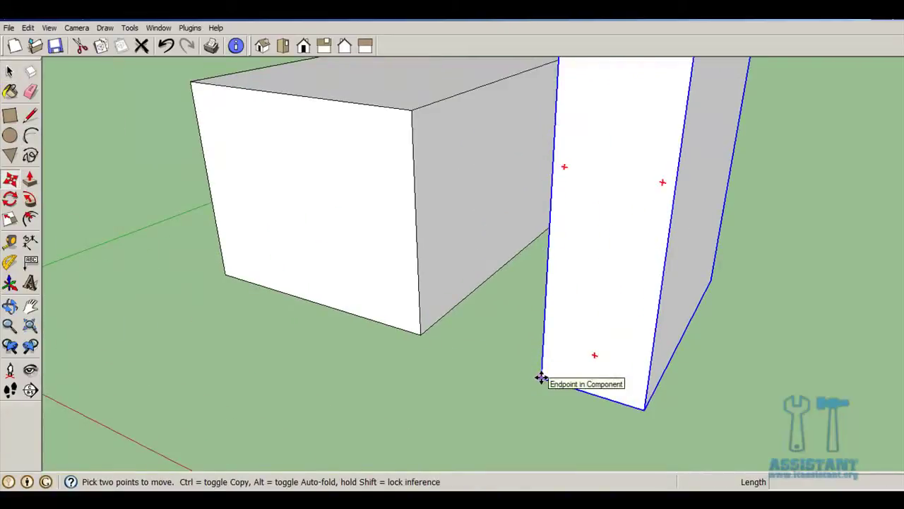
pyautogui.click(541, 380)
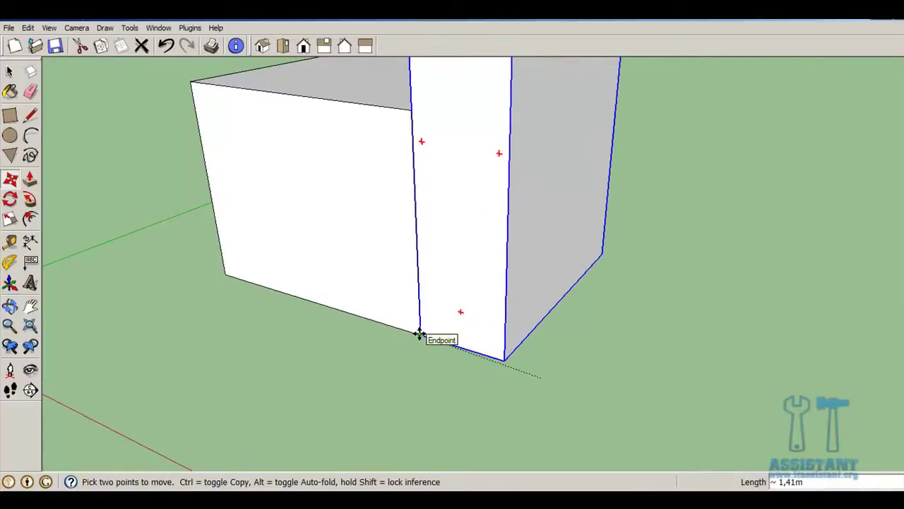
pyautogui.click(420, 334)
# - Orbit around the blocks to check the placement, then reselect Bloc2
pyautogui.scroll(-3, 383, 201)
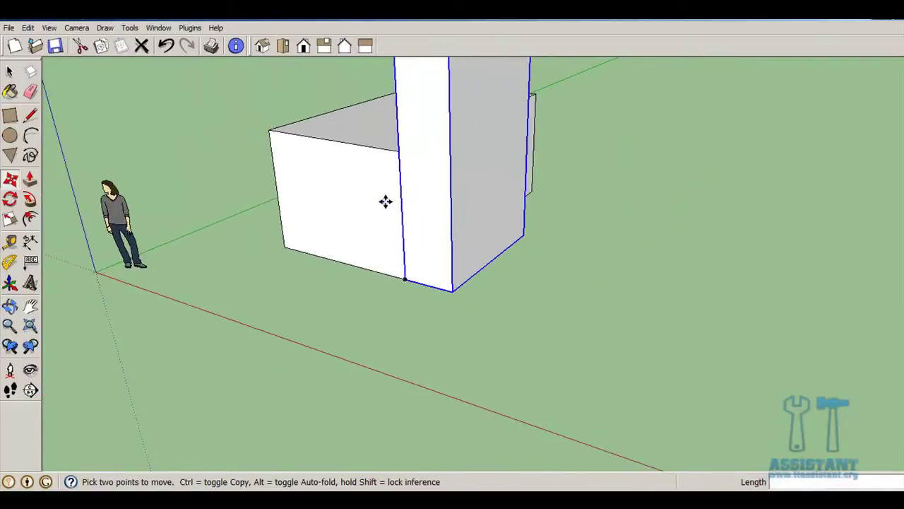
pyautogui.moveTo(383, 201)
pyautogui.mouseDown(button='middle')
pyautogui.moveTo(403, 186)
pyautogui.moveTo(502, 200)
pyautogui.moveTo(546, 185)
pyautogui.mouseUp(button='middle')
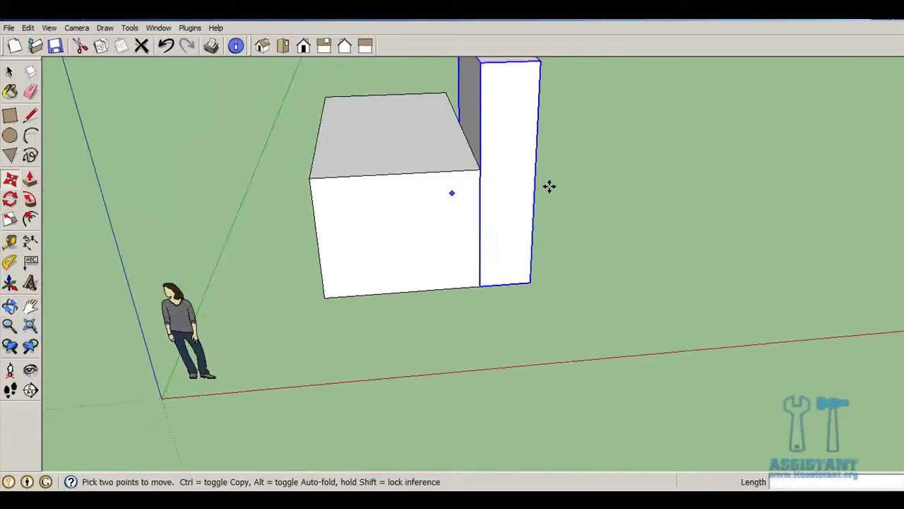
pyautogui.scroll(-2, 463, 132)
pyautogui.press('space')
pyautogui.click(655, 229)
pyautogui.moveTo(656, 228); pyautogui.dragTo(666, 190, button='middle')
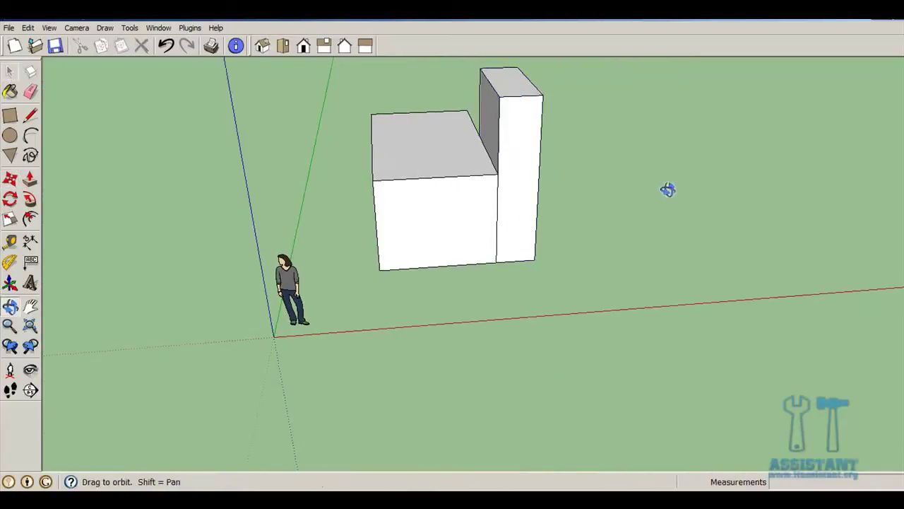
pyautogui.click(517, 134)
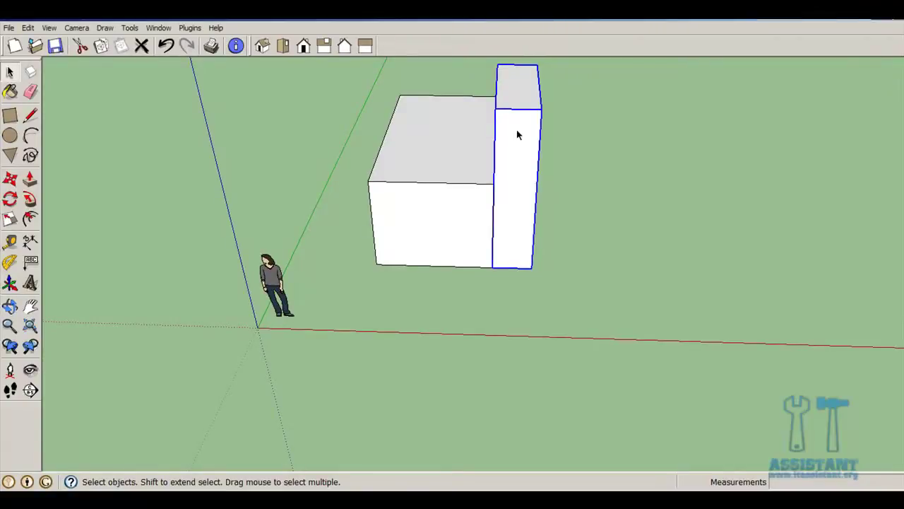
# - Move Bloc2 right along the red axis, leaving a clear gap from the wide block
pyautogui.press('m')
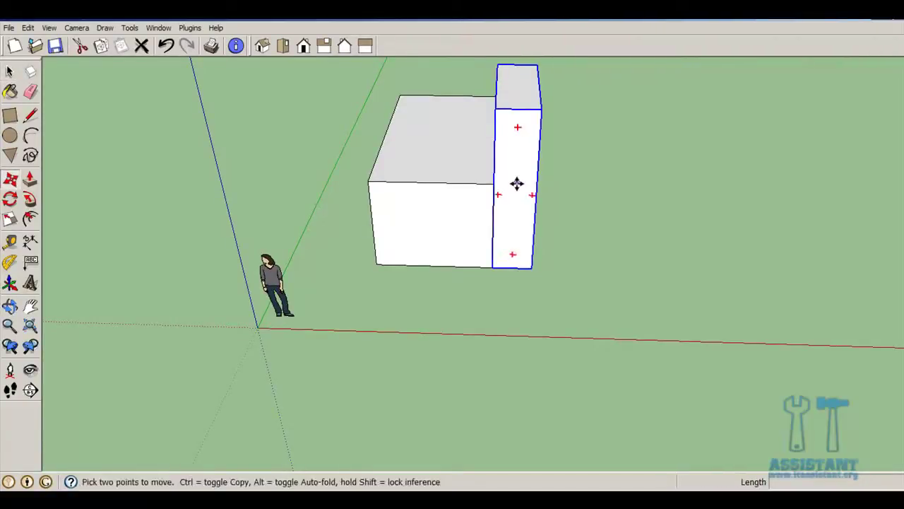
pyautogui.click(530, 267)
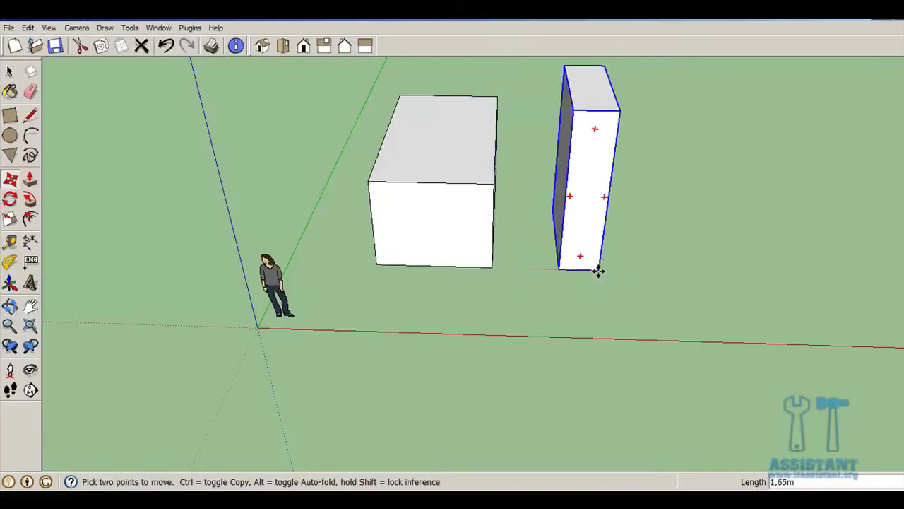
pyautogui.moveTo(595, 268); pyautogui.dragTo(531, 267, button='middle')
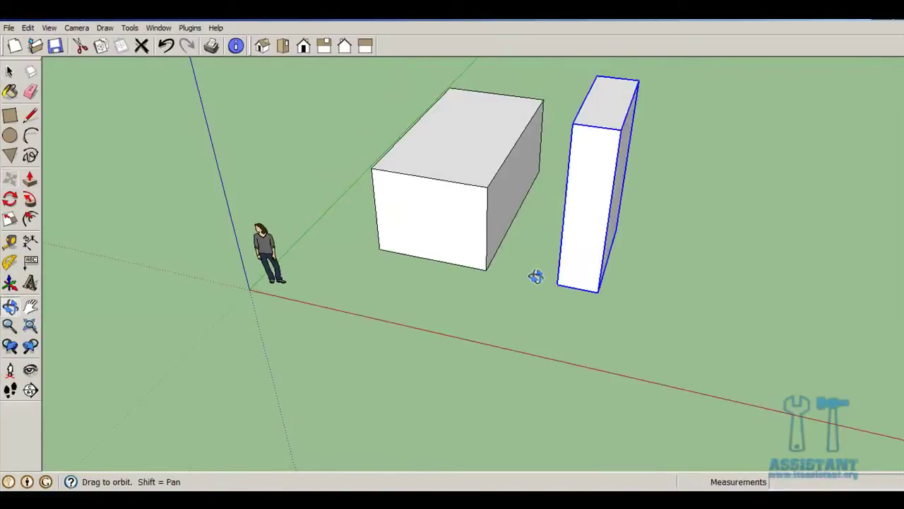
pyautogui.scroll(1, 533, 267)
pyautogui.scroll(1, 536, 267)
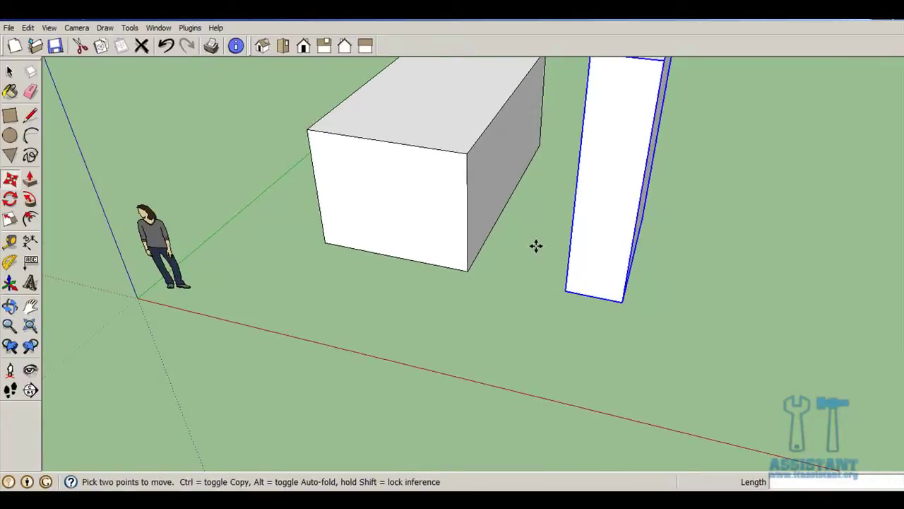
pyautogui.keyDown('shift'); pyautogui.moveTo(542, 212); pyautogui.dragTo(541, 240, button='middle'); pyautogui.keyUp('shift')
pyautogui.scroll(-1, 541, 241)
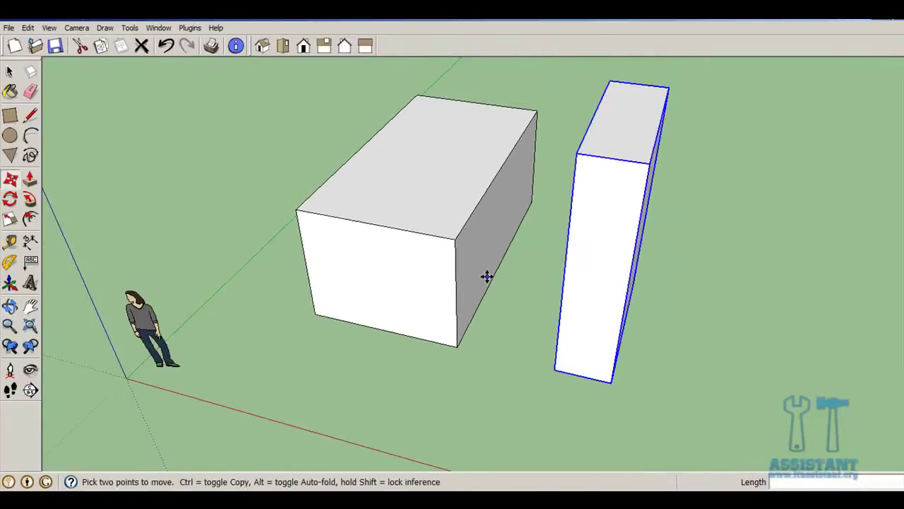
pyautogui.moveTo(487, 276)
pyautogui.mouseDown(button='middle')
pyautogui.moveTo(656, 282)
pyautogui.moveTo(520, 246)
pyautogui.moveTo(412, 200)
pyautogui.moveTo(501, 221)
pyautogui.moveTo(652, 232)
pyautogui.moveTo(638, 257)
pyautogui.mouseUp(button='middle')
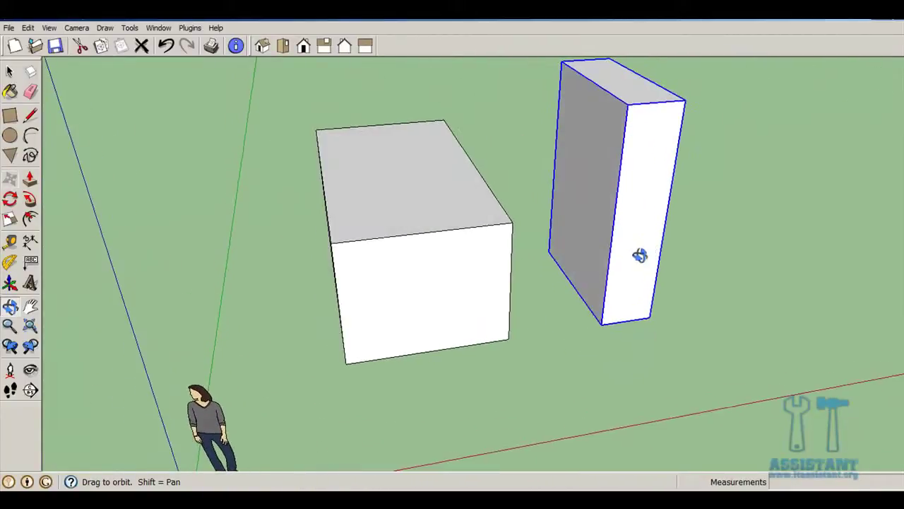
pyautogui.keyDown('shift'); pyautogui.moveTo(642, 206); pyautogui.dragTo(575, 257, button='middle'); pyautogui.keyUp('shift')
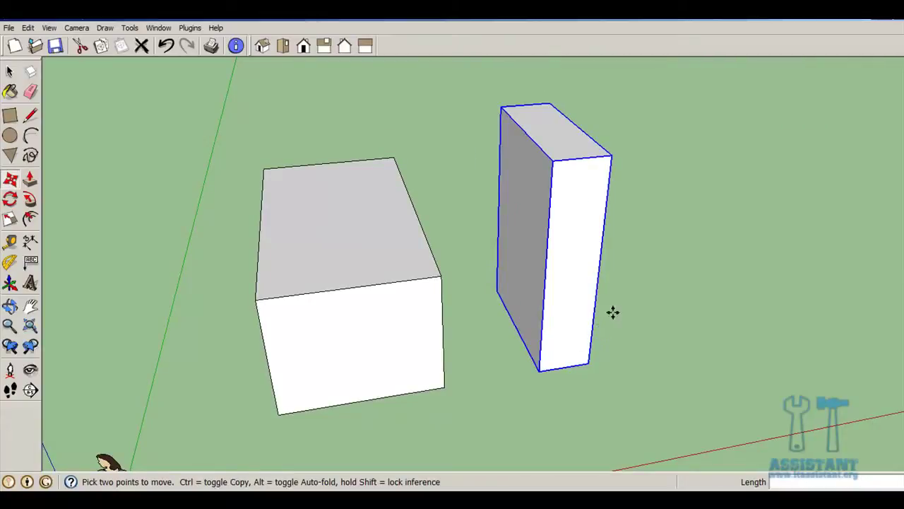
pyautogui.moveTo(612, 301)
pyautogui.mouseDown(button='middle')
pyautogui.moveTo(440, 299)
pyautogui.moveTo(591, 304)
pyautogui.mouseUp(button='middle')
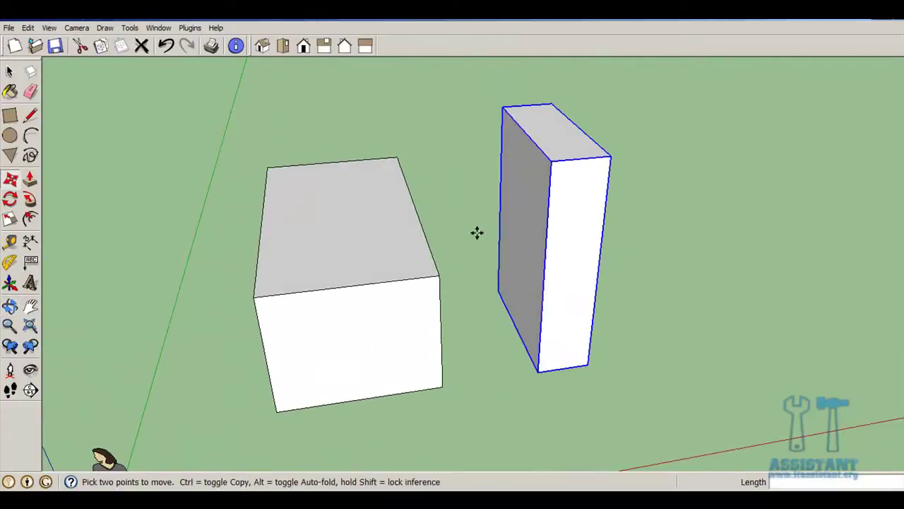
pyautogui.moveTo(664, 256)
pyautogui.mouseDown(button='middle')
pyautogui.moveTo(452, 262)
pyautogui.moveTo(452, 288)
pyautogui.moveTo(508, 319)
pyautogui.moveTo(623, 267)
pyautogui.moveTo(694, 274)
pyautogui.moveTo(650, 310)
pyautogui.moveTo(504, 329)
pyautogui.moveTo(573, 330)
pyautogui.mouseUp(button='middle')
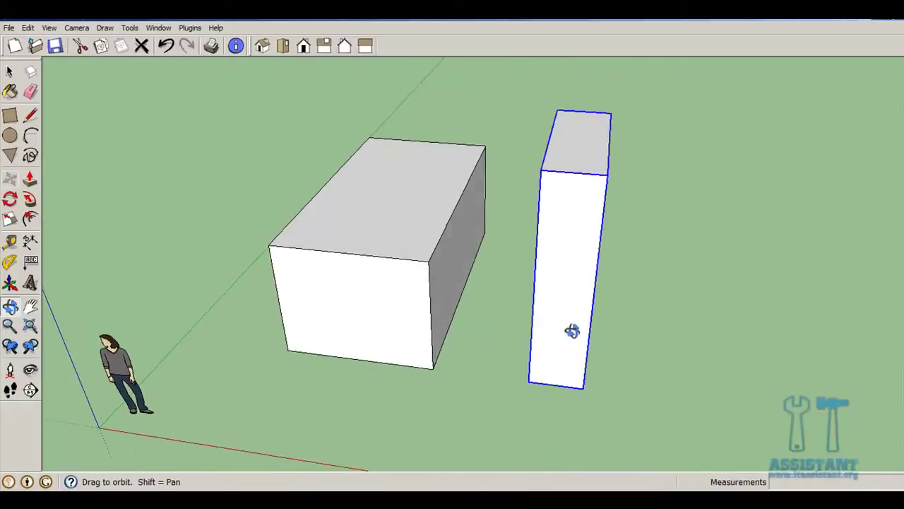
pyautogui.click(10, 72)
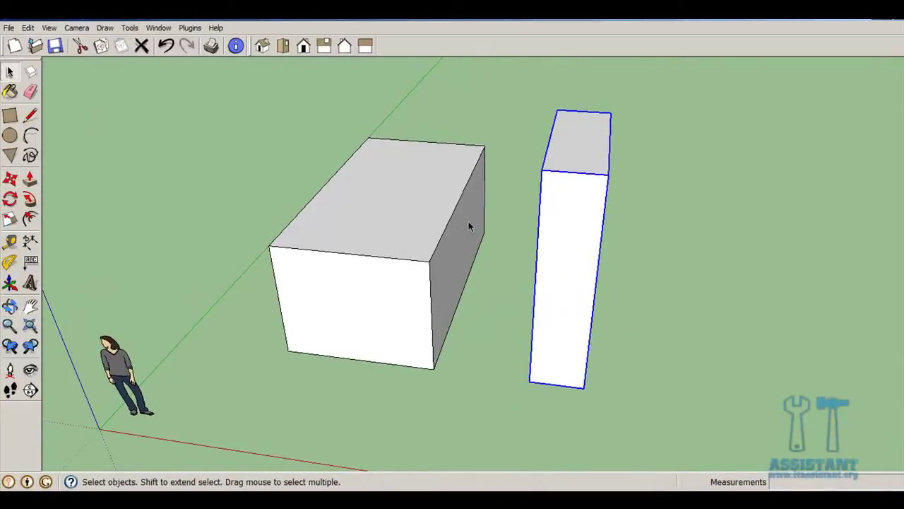
# - Turn the whole wide box into a group with Make Group, then reselect it
pyautogui.tripleClick(383, 238)
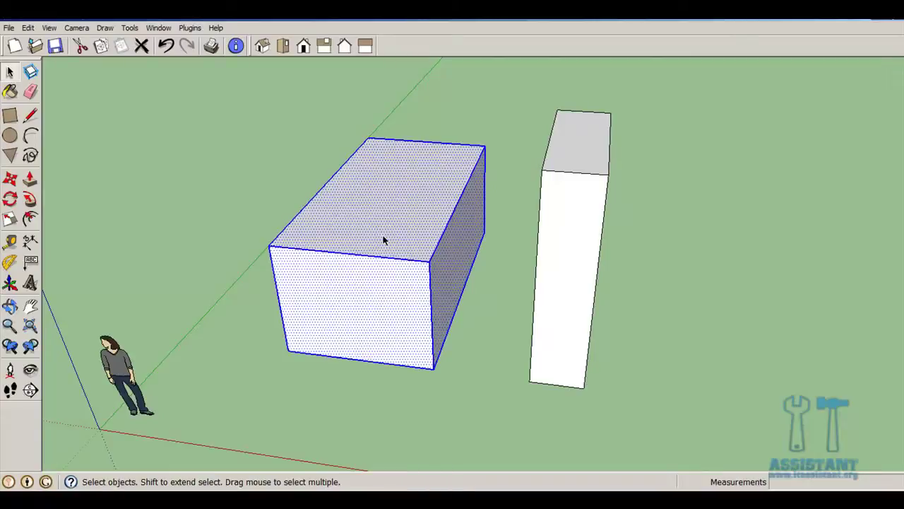
pyautogui.rightClick(374, 237)
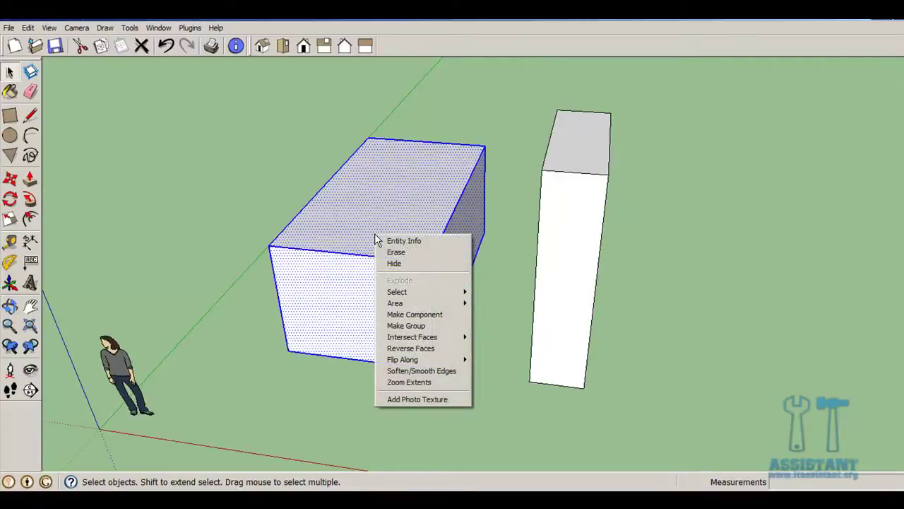
pyautogui.click(451, 326)
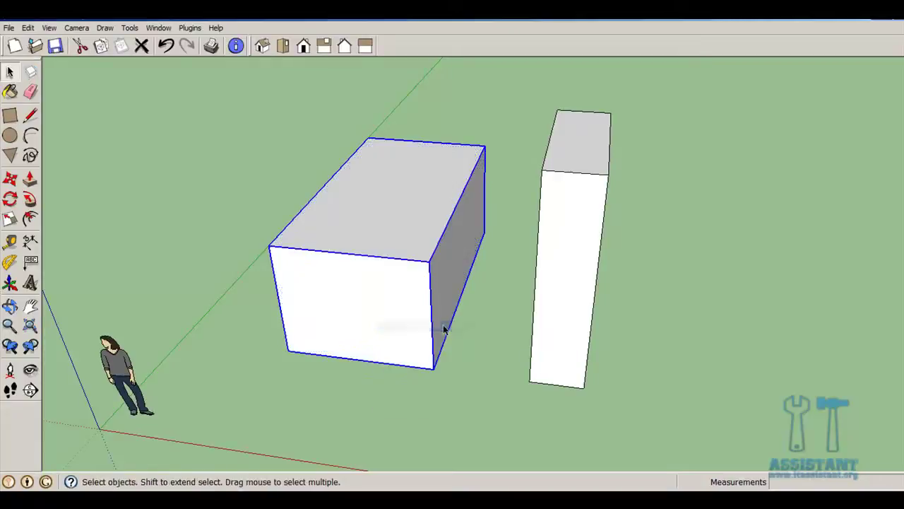
pyautogui.click(494, 289)
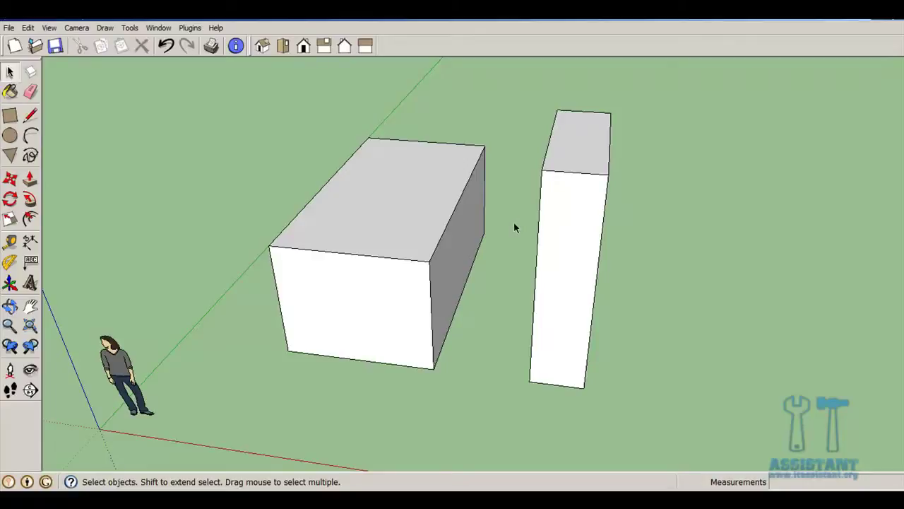
pyautogui.moveTo(443, 255)
pyautogui.mouseDown(button='middle')
pyautogui.moveTo(487, 247)
pyautogui.moveTo(452, 224)
pyautogui.moveTo(433, 227)
pyautogui.mouseUp(button='middle')
pyautogui.click(375, 191)
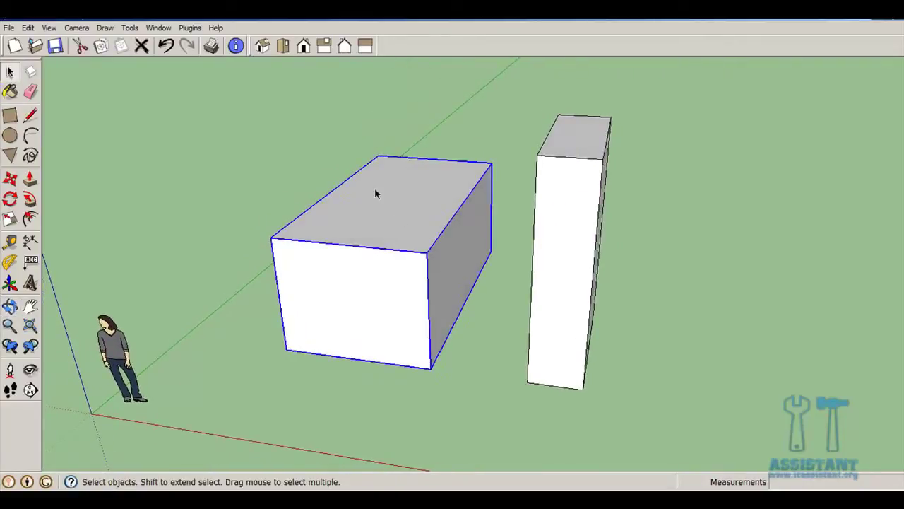
pyautogui.moveTo(375, 195)
pyautogui.mouseDown(button='middle')
pyautogui.moveTo(398, 216)
pyautogui.moveTo(543, 226)
pyautogui.moveTo(627, 199)
pyautogui.moveTo(504, 218)
pyautogui.moveTo(339, 289)
pyautogui.mouseUp(button='middle')
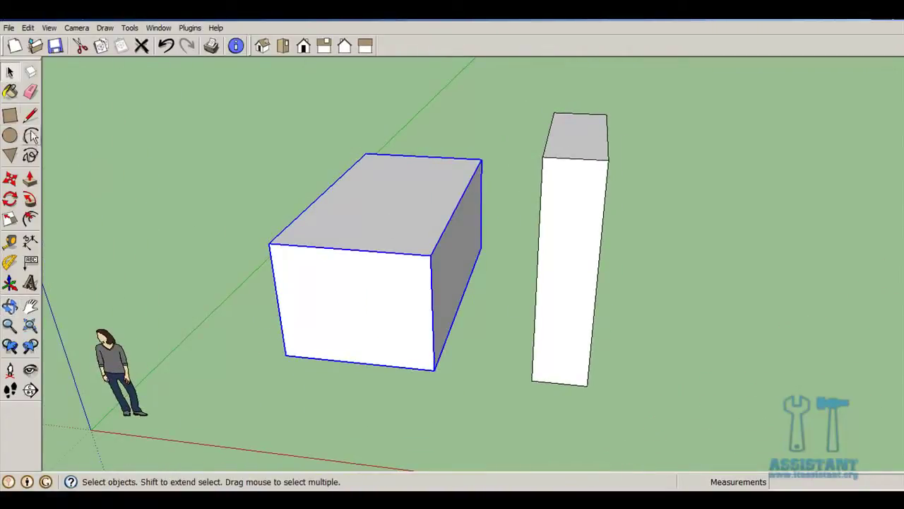
# - Draw a rectangle beside the figure and pull it up 1,90m into a third box
pyautogui.click(11, 117)
pyautogui.click(169, 296)
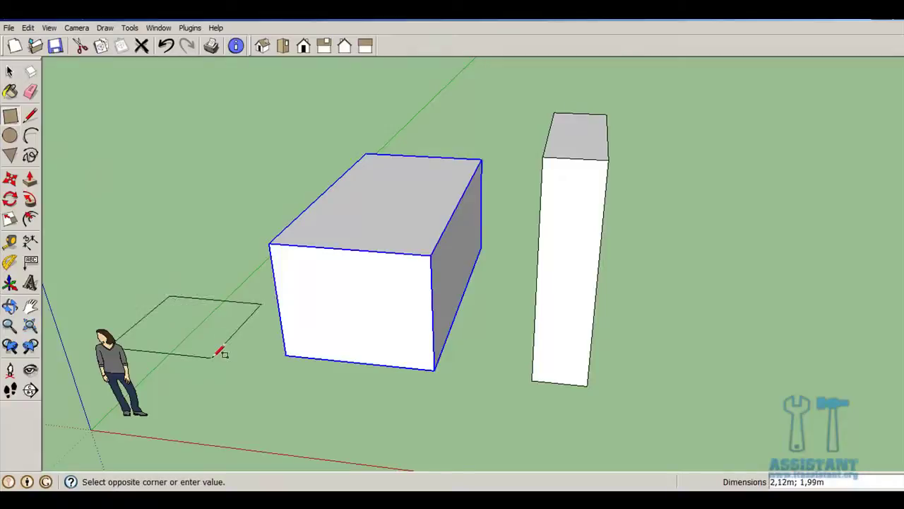
pyautogui.click(211, 349)
pyautogui.click(29, 179)
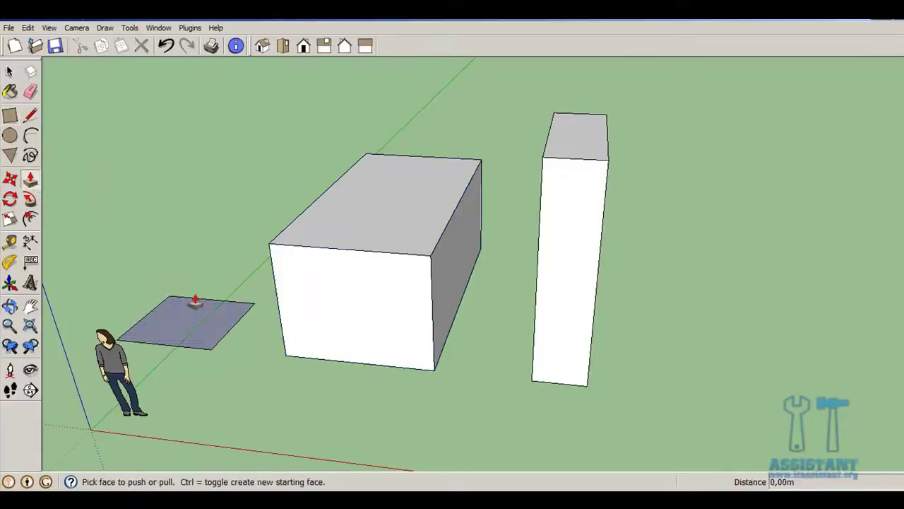
pyautogui.moveTo(193, 302); pyautogui.dragTo(215, 230)
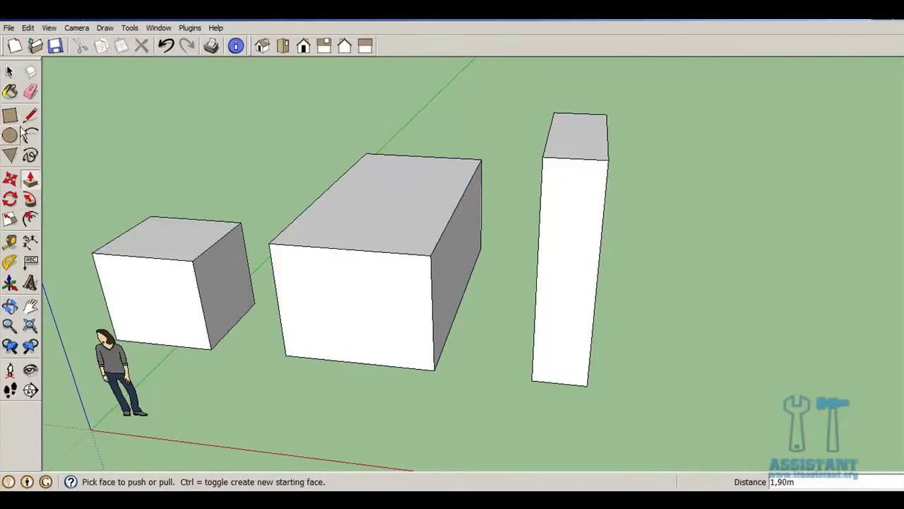
pyautogui.click(10, 72)
pyautogui.click(324, 257)
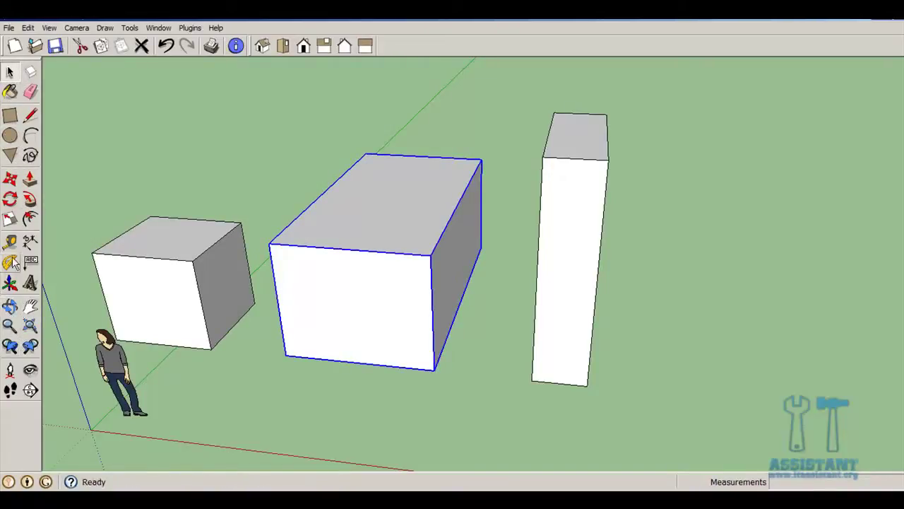
pyautogui.click(10, 180)
pyautogui.click(282, 353)
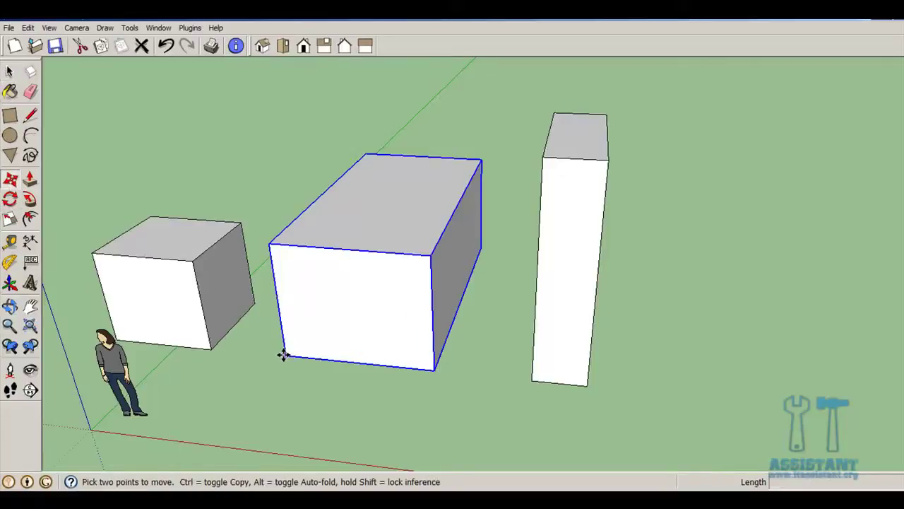
pyautogui.moveTo(200, 333); pyautogui.dragTo(452, 266, button='middle')
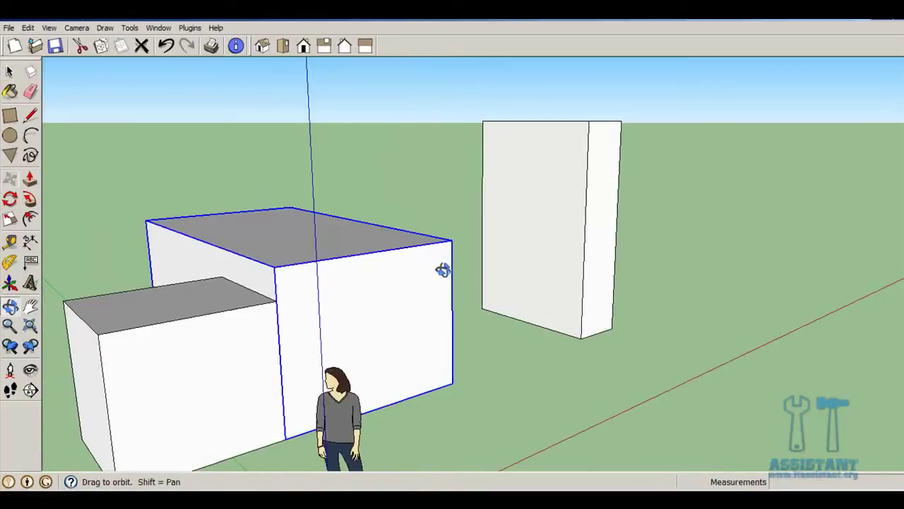
pyautogui.scroll(2, 283, 306)
pyautogui.scroll(-2, 282, 306)
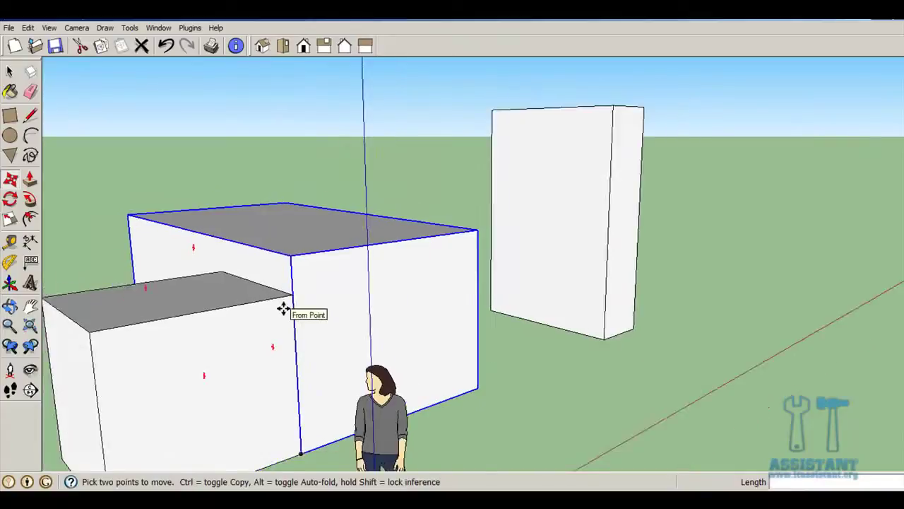
pyautogui.scroll(-2, 283, 307)
pyautogui.click(433, 371)
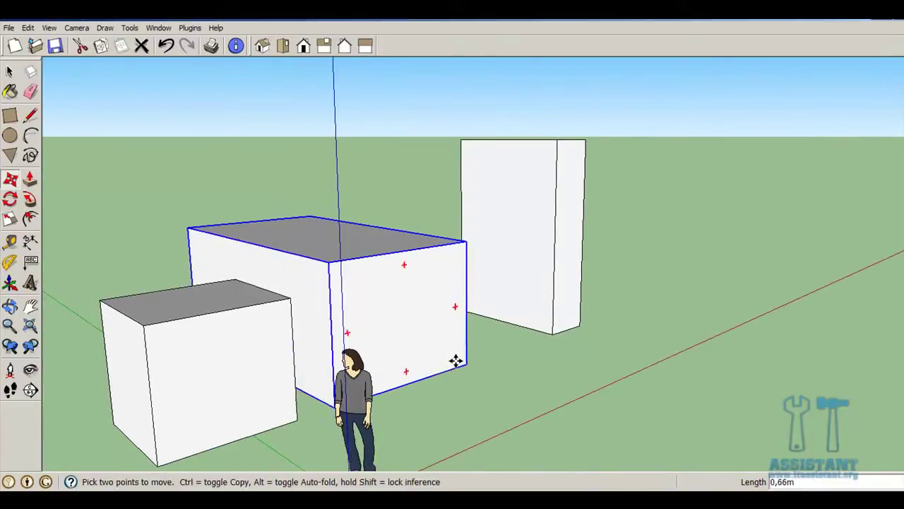
pyautogui.moveTo(457, 360); pyautogui.dragTo(302, 375, button='middle')
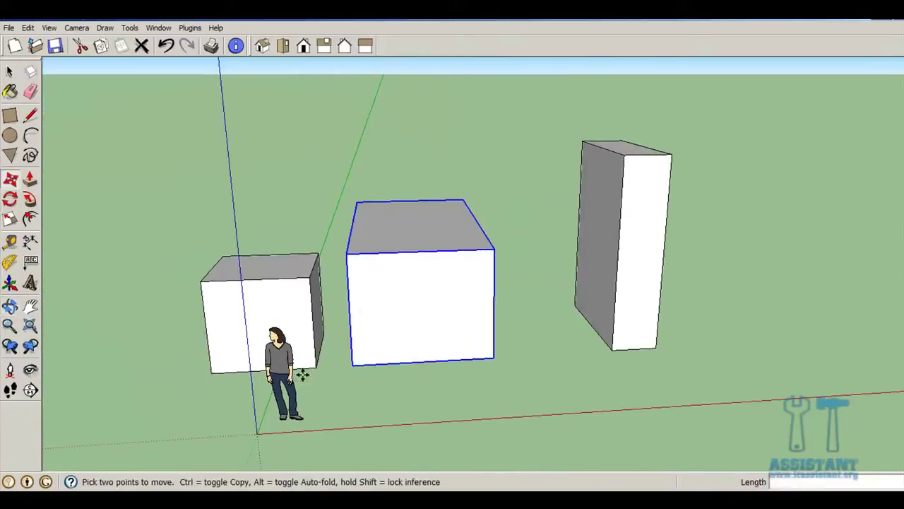
pyautogui.moveTo(388, 345); pyautogui.dragTo(334, 355, button='middle')
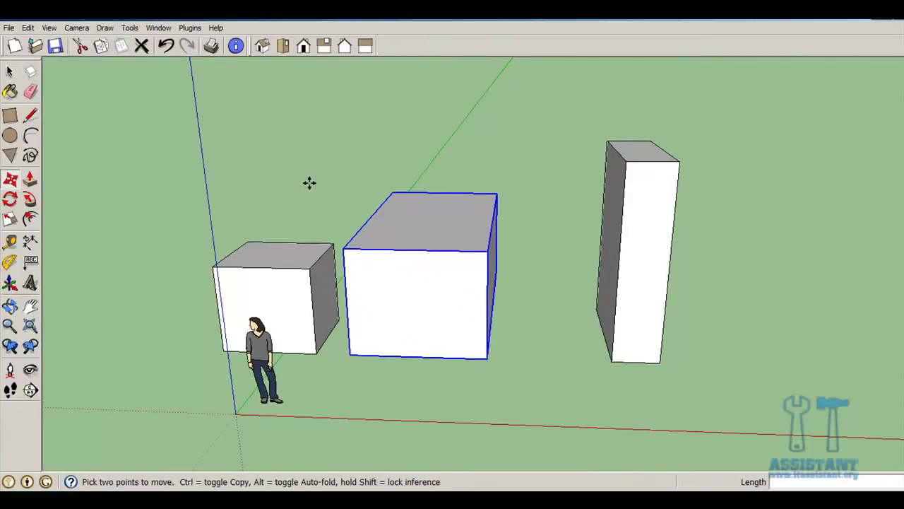
pyautogui.click(11, 73)
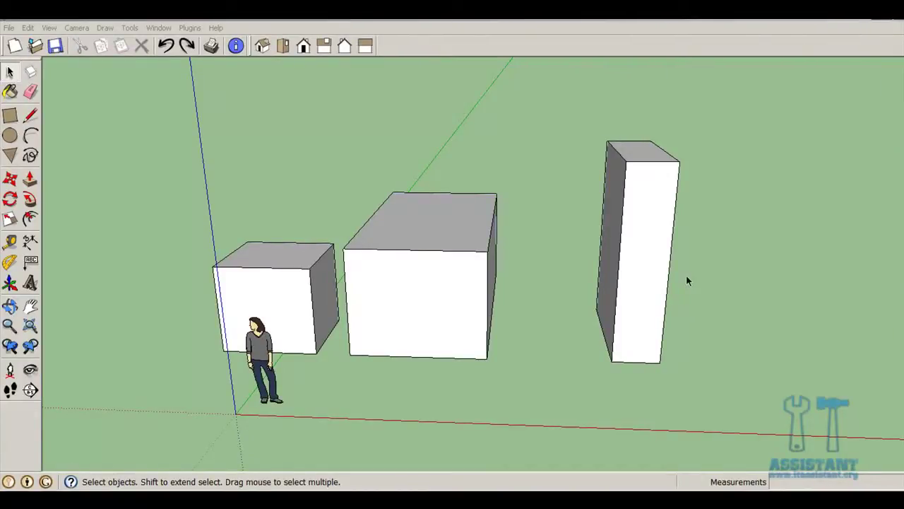
pyautogui.press('o')
pyautogui.moveTo(686, 281)
pyautogui.mouseDown()
pyautogui.moveTo(530, 290)
pyautogui.moveTo(553, 323)
pyautogui.mouseUp()
pyautogui.press('space')
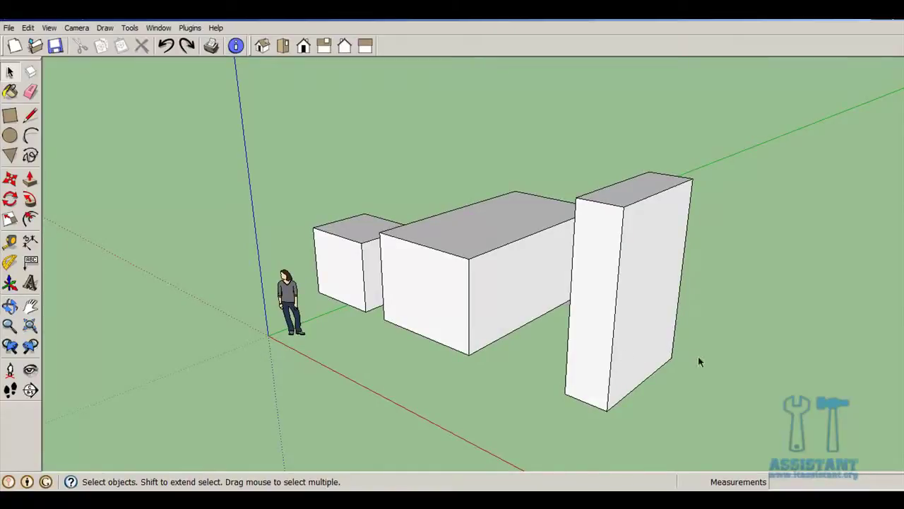
pyautogui.press('o')
pyautogui.moveTo(735, 406)
pyautogui.mouseDown()
pyautogui.moveTo(642, 347)
pyautogui.moveTo(456, 325)
pyautogui.moveTo(452, 372)
pyautogui.mouseUp()
pyautogui.press('space')
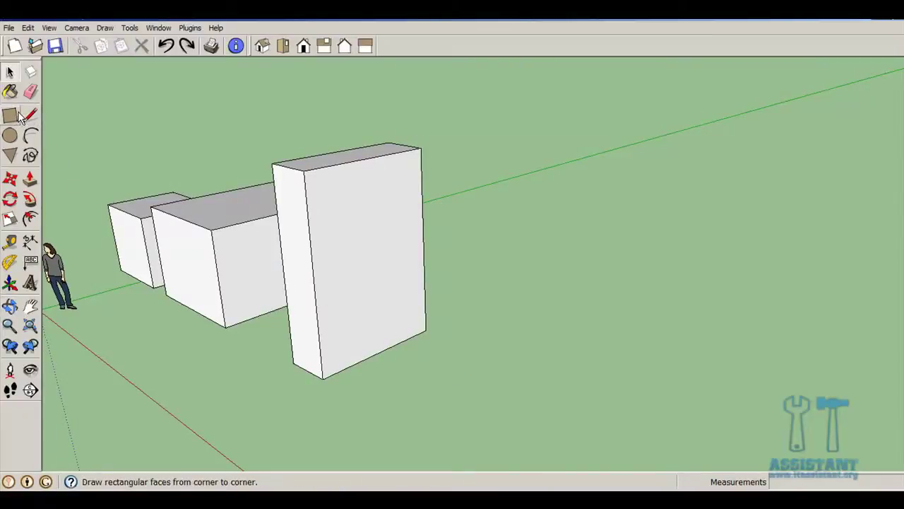
pyautogui.click(374, 294)
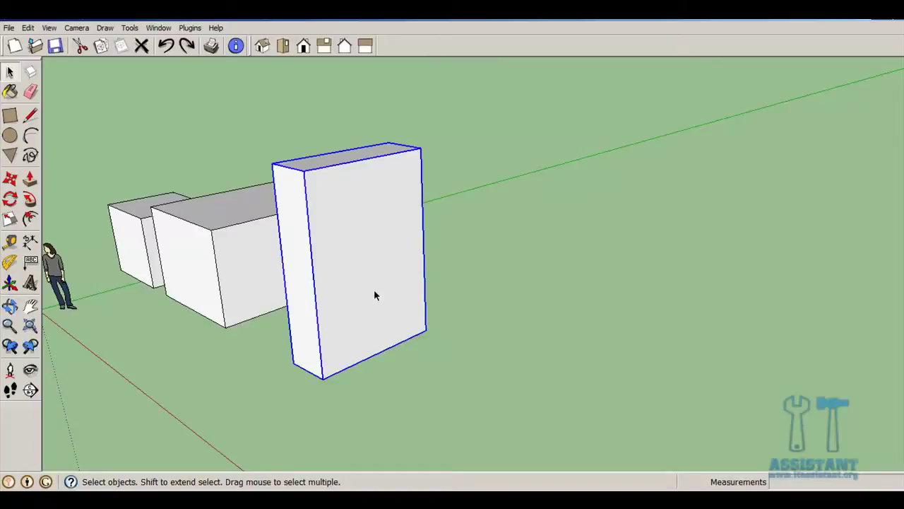
# - Move Bloc2 by its bottom-right corner farther along the green axis, away from the other boxes
pyautogui.press('m')
pyautogui.click(426, 329)
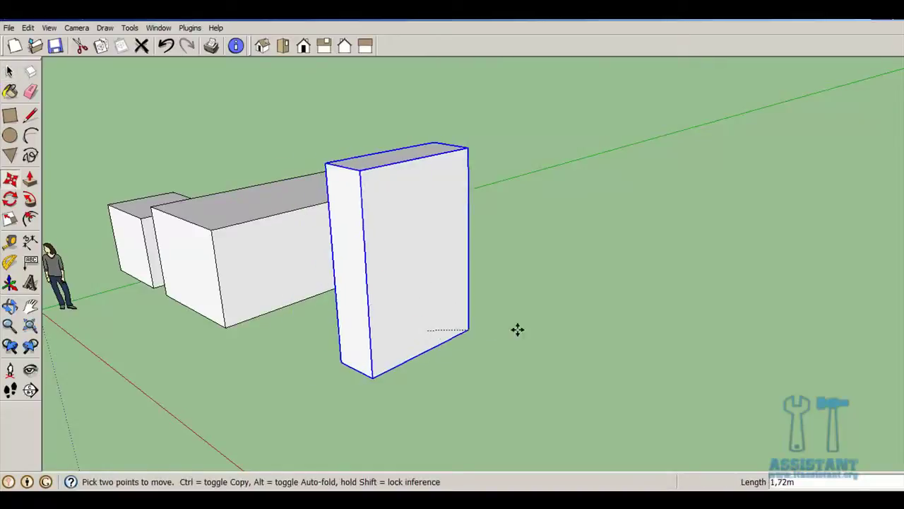
pyautogui.click(704, 327)
pyautogui.moveTo(771, 337)
pyautogui.keyDown('shift'); pyautogui.mouseDown(button='middle')
pyautogui.moveTo(435, 258)
pyautogui.moveTo(533, 266)
pyautogui.mouseUp(button='middle'); pyautogui.keyUp('shift')
pyautogui.scroll(-3, 442, 256)
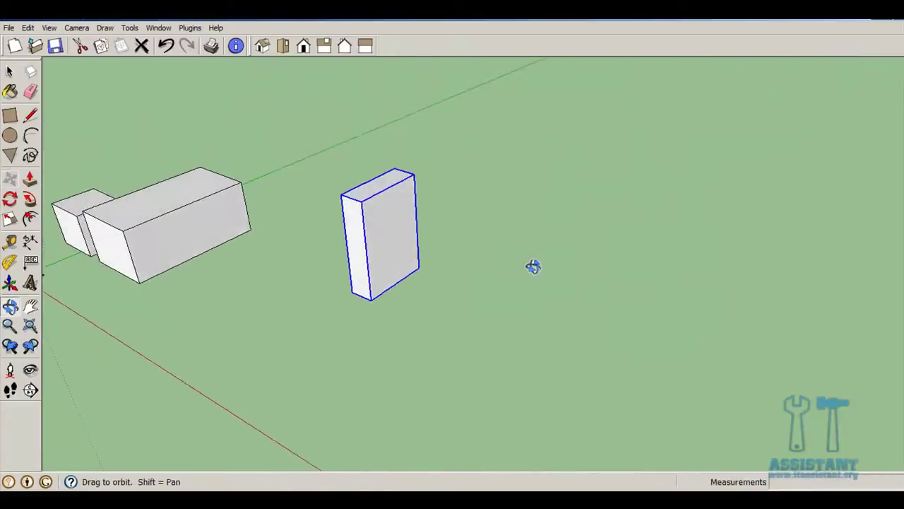
pyautogui.press('m')
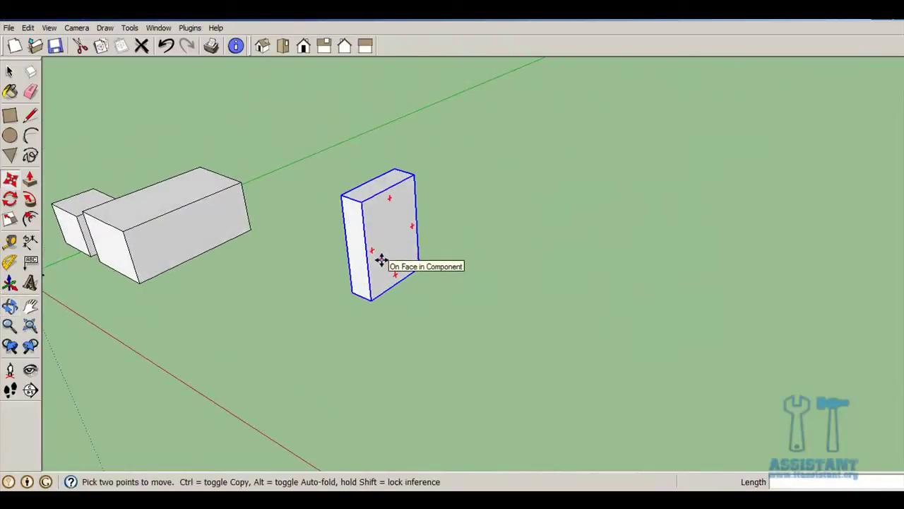
pyautogui.click(11, 181)
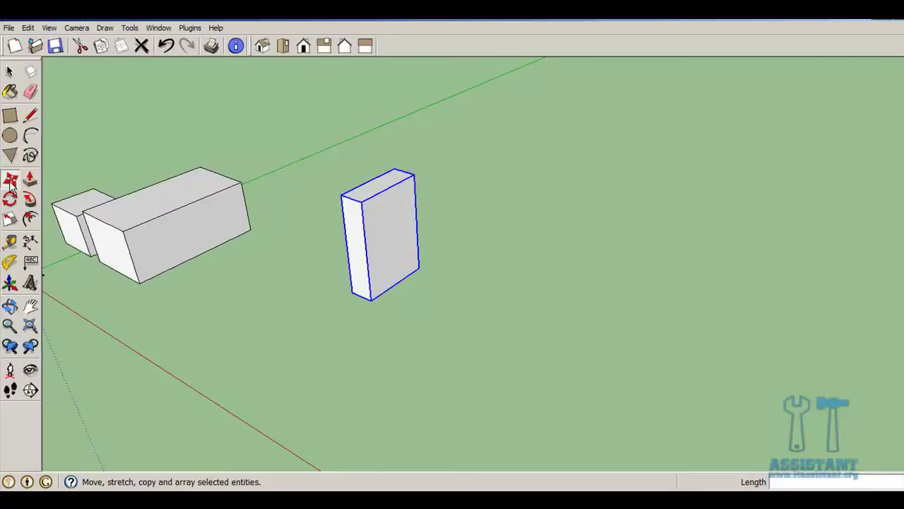
# - Start copying the tall Bloc2 box from its corner, pulling the copy out to the right
pyautogui.click(11, 181)
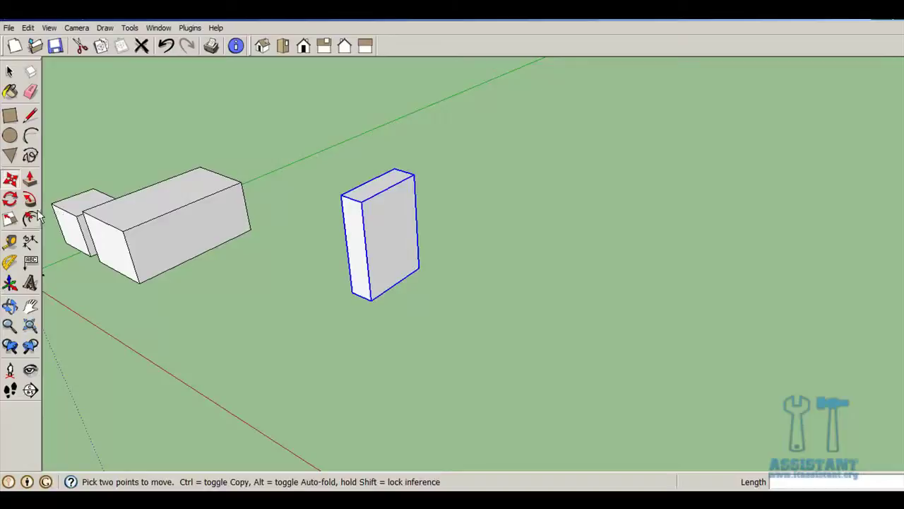
pyautogui.click(10, 200)
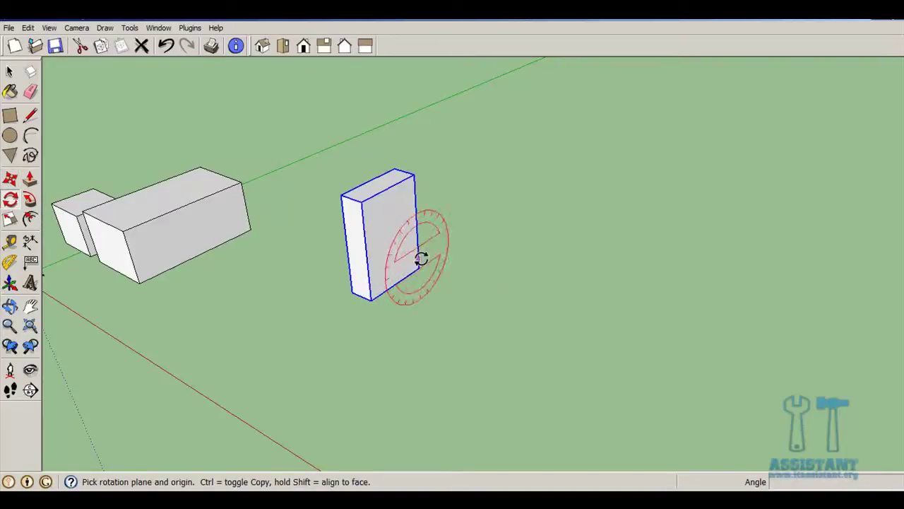
pyautogui.click(19, 181)
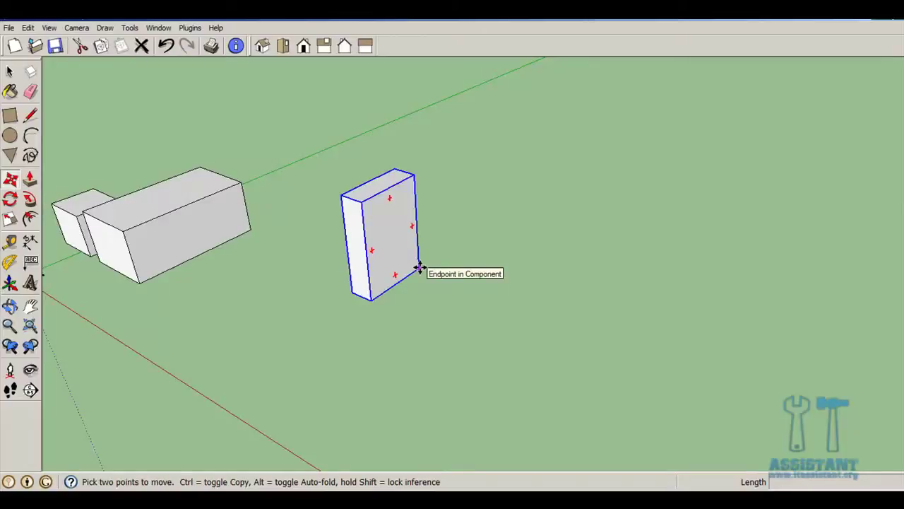
pyautogui.click(420, 267)
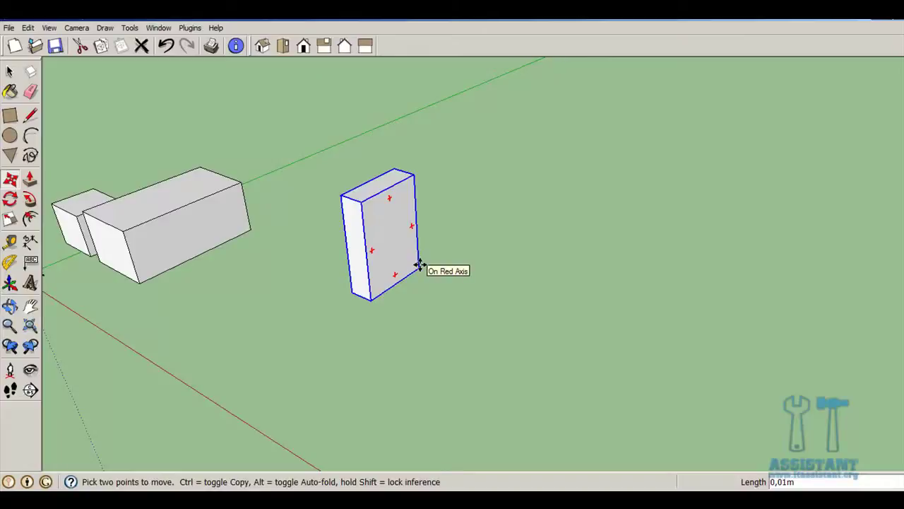
pyautogui.press('ctrl')
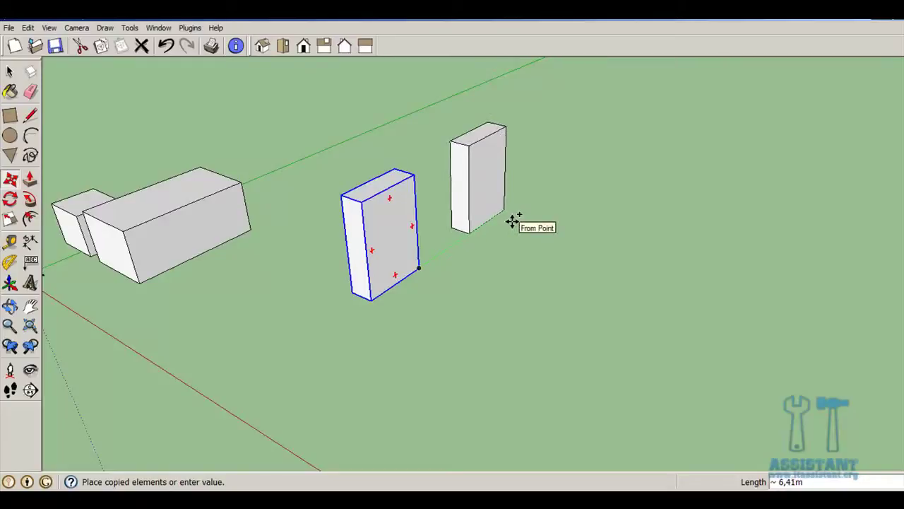
# - Place the copy right of the original and array it with x3
pyautogui.moveTo(509, 225); pyautogui.dragTo(444, 299, button='middle')
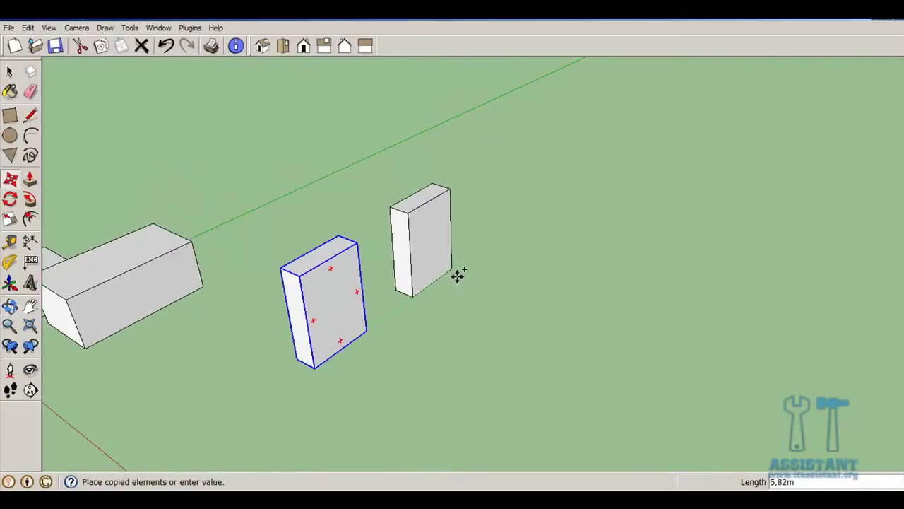
pyautogui.click(460, 275)
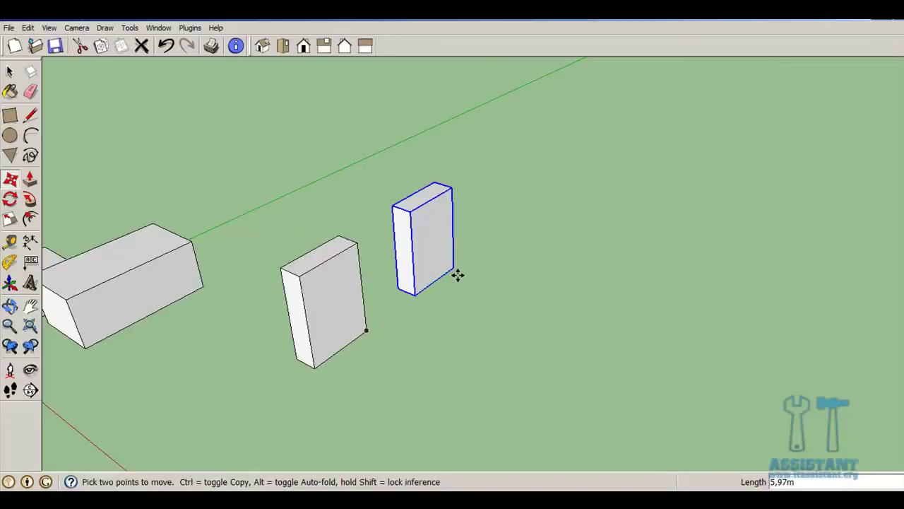
pyautogui.write('x')
pyautogui.write('3')
pyautogui.press('Return')
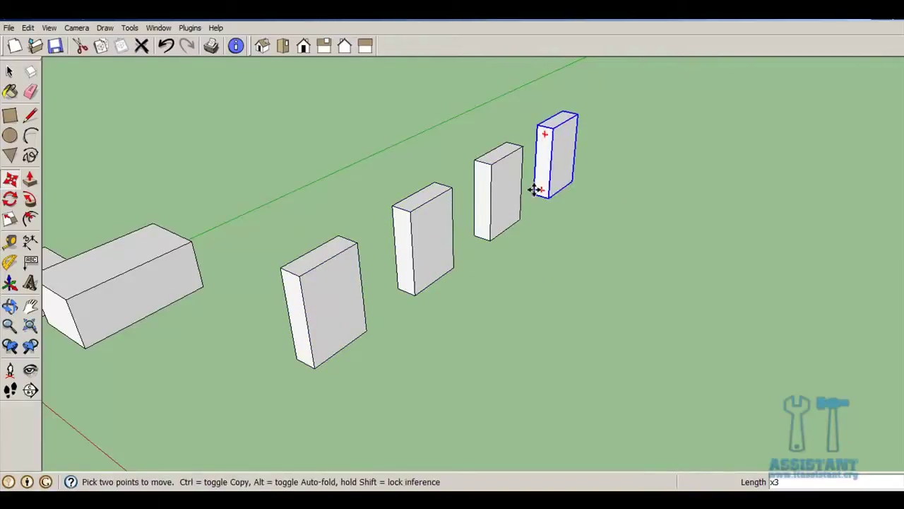
# - Inspect the row of arrayed copies, then undo them
pyautogui.scroll(-1, 537, 189)
pyautogui.scroll(-1, 537, 189)
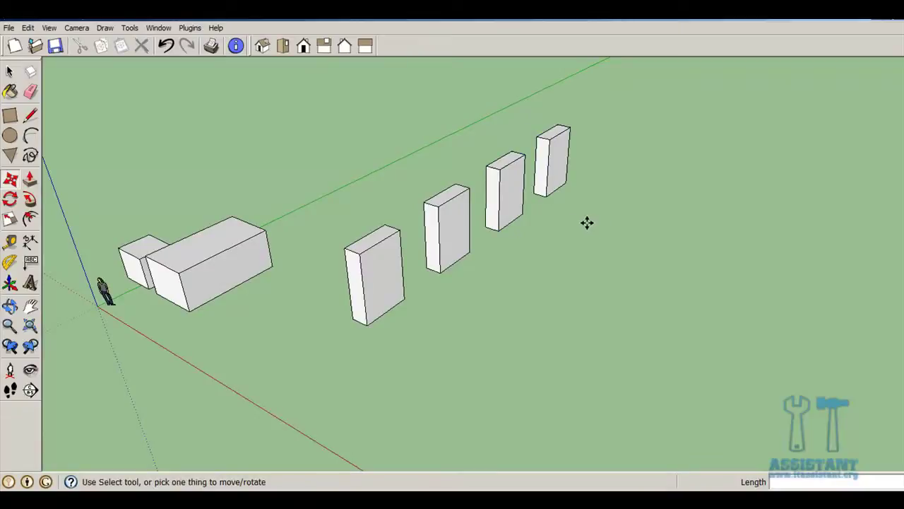
pyautogui.moveTo(587, 222); pyautogui.dragTo(486, 267, button='middle')
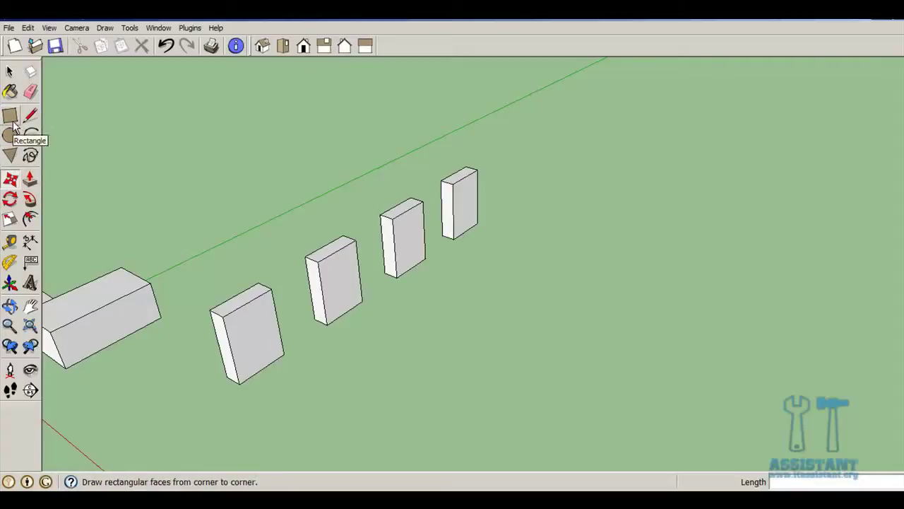
pyautogui.scroll(-2, 420, 297)
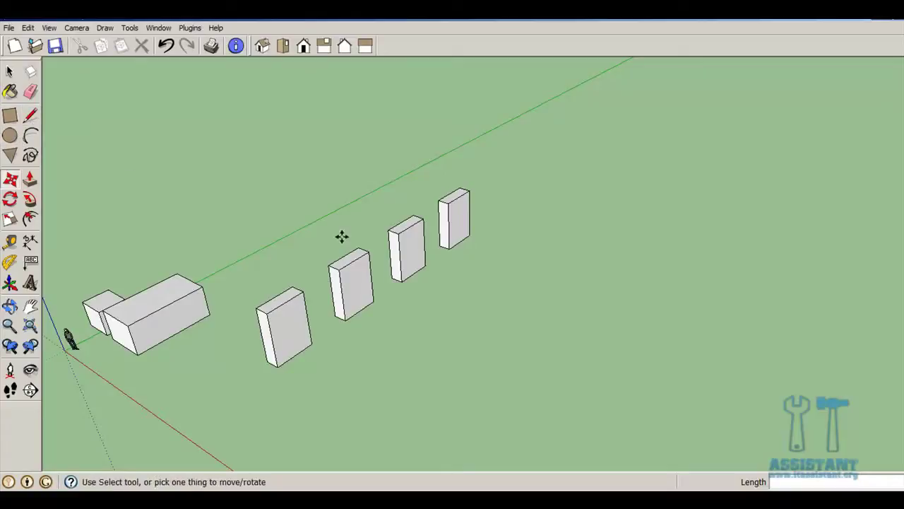
pyautogui.click(168, 46)
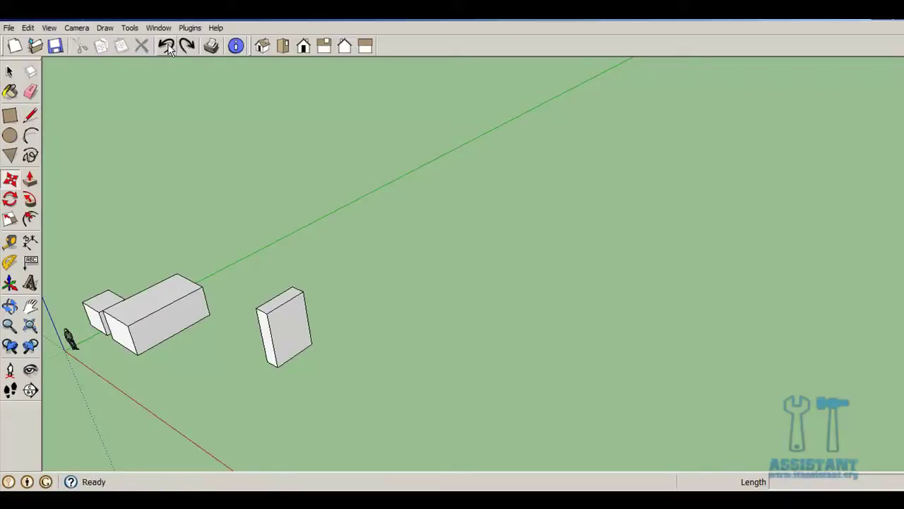
# - Copy the box far along the green axis and divide the span with 5/ into six boxes
pyautogui.press('m')
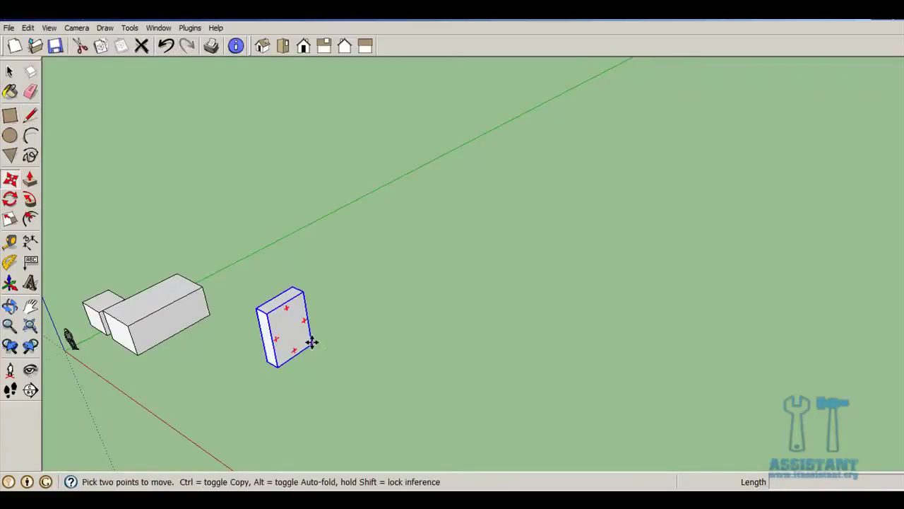
pyautogui.keyDown('ctrl'); pyautogui.click(311, 344); pyautogui.keyUp('ctrl')
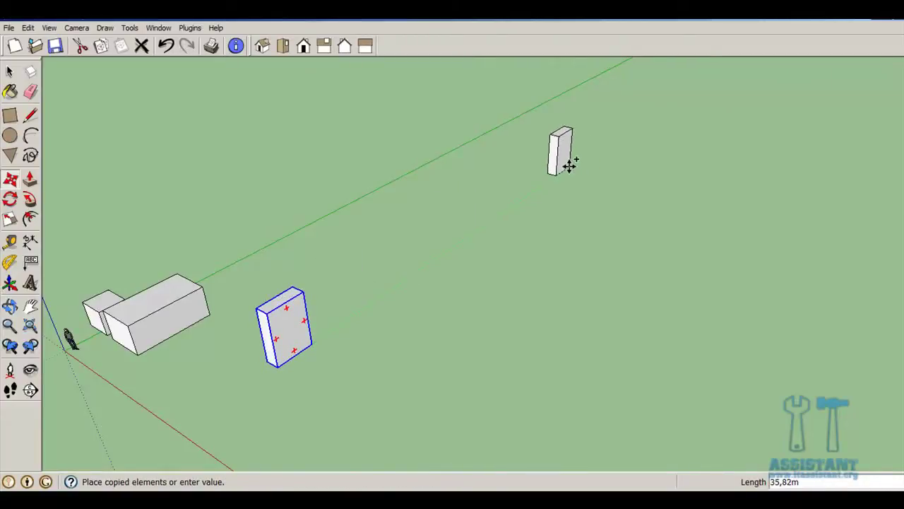
pyautogui.click(571, 168)
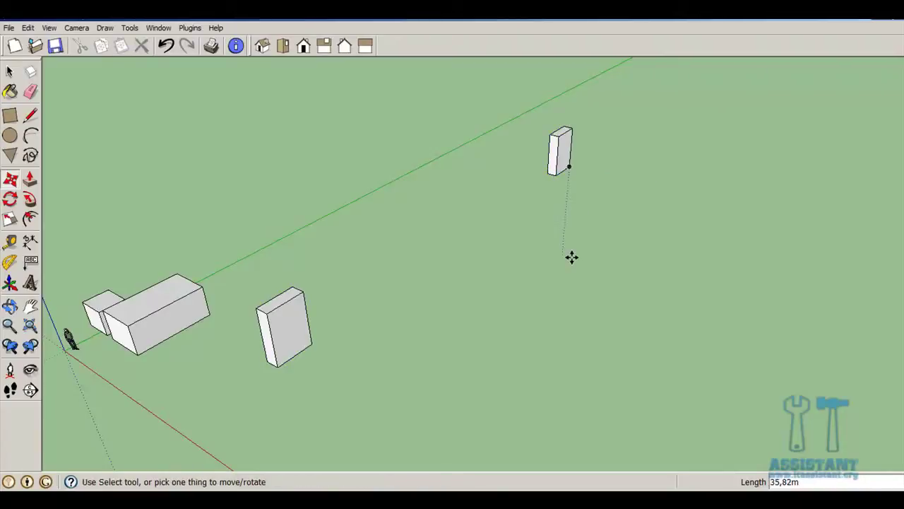
pyautogui.moveTo(570, 257); pyautogui.dragTo(558, 207, button='middle')
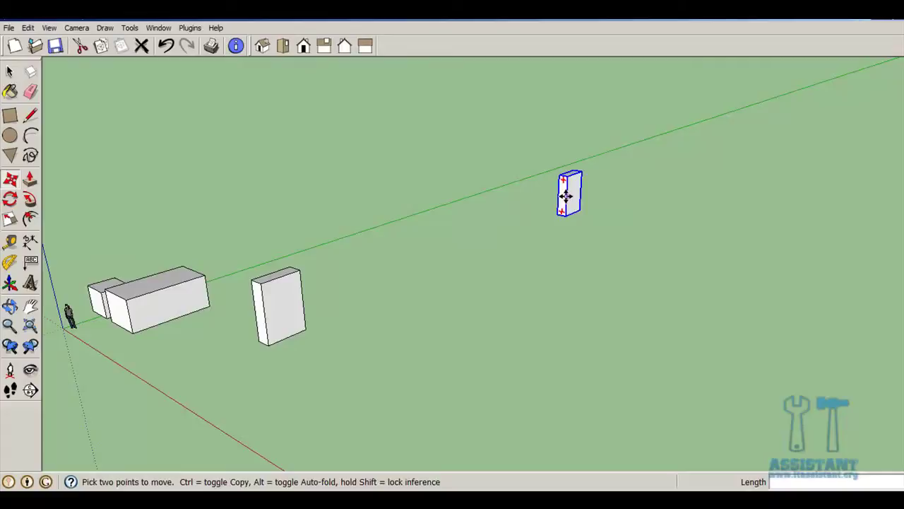
pyautogui.hotkey('ctrl', 't')
pyautogui.write('5/')
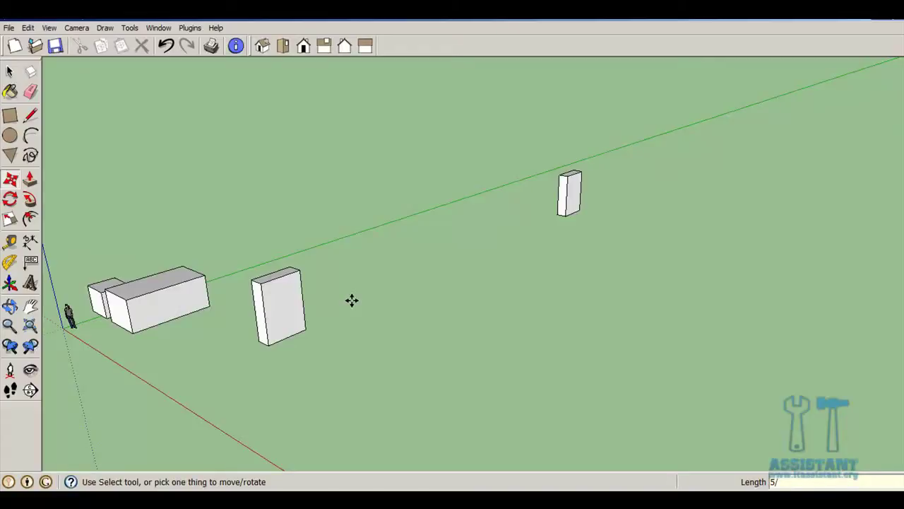
pyautogui.press('Return')
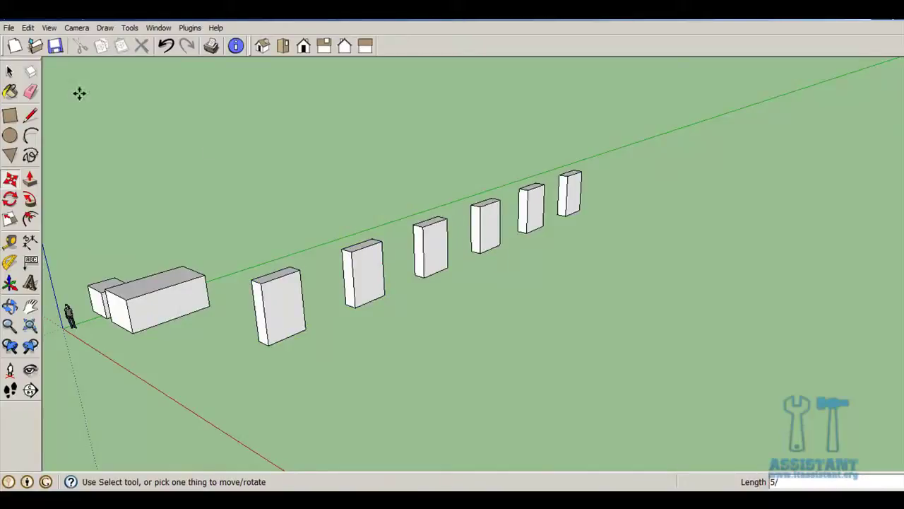
pyautogui.click(10, 71)
# - Copy the six-box row 4,27m along the red axis and repeat it 5x into a grid
pyautogui.moveTo(230, 113); pyautogui.dragTo(633, 385)
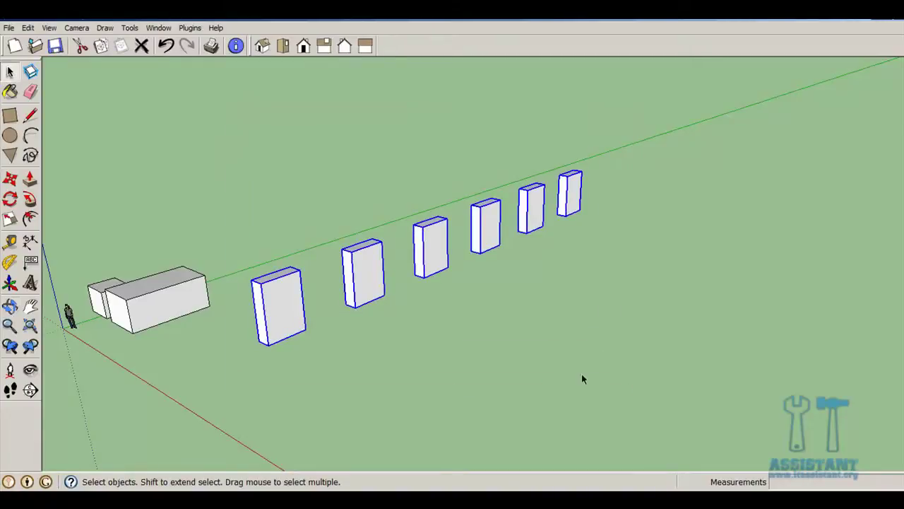
pyautogui.moveTo(582, 375); pyautogui.dragTo(691, 377, button='middle')
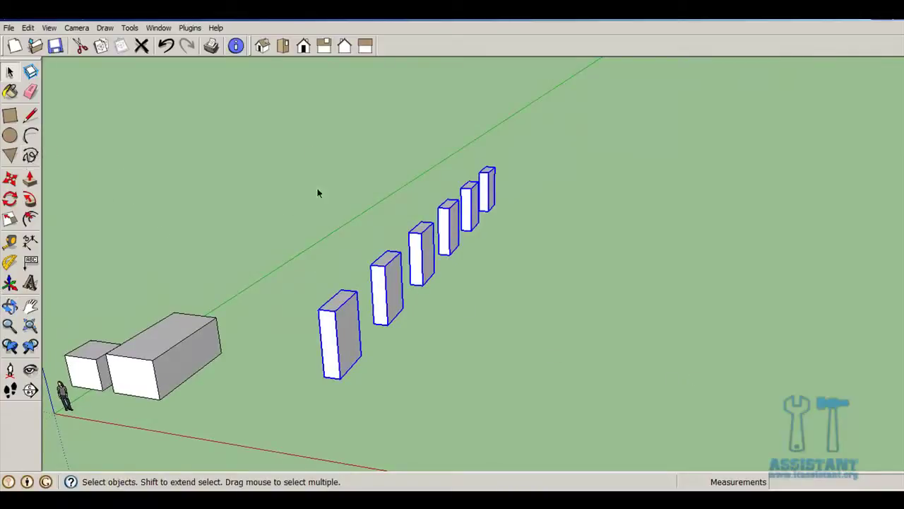
pyautogui.click(10, 179)
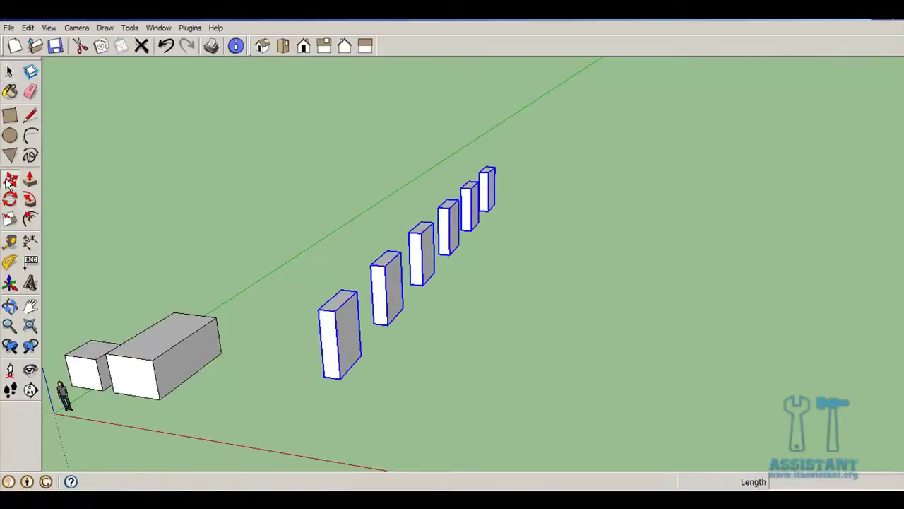
pyautogui.click(341, 378)
pyautogui.press('ctrl')
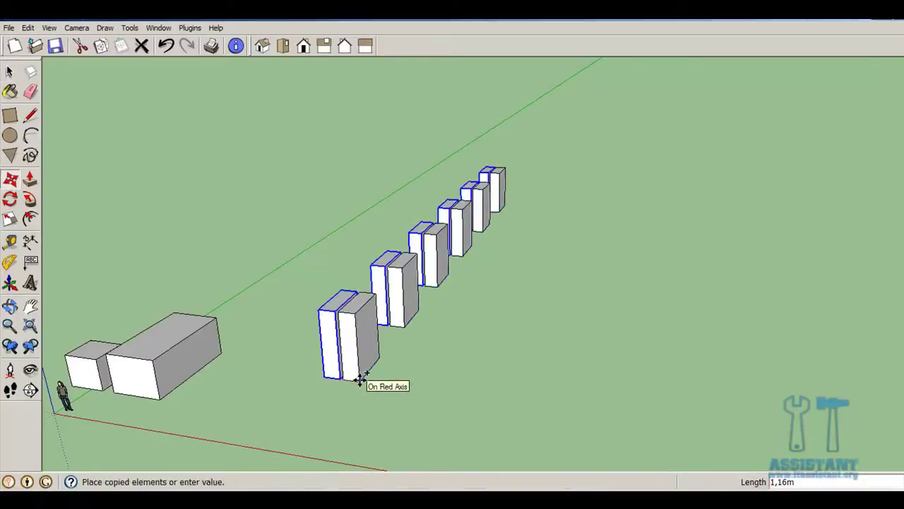
pyautogui.click(412, 391)
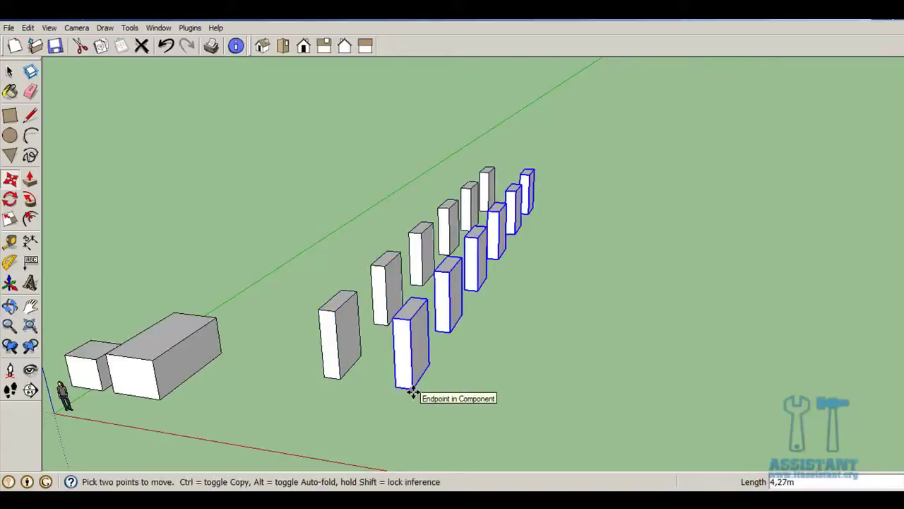
pyautogui.write('5x')
pyautogui.press('Return')
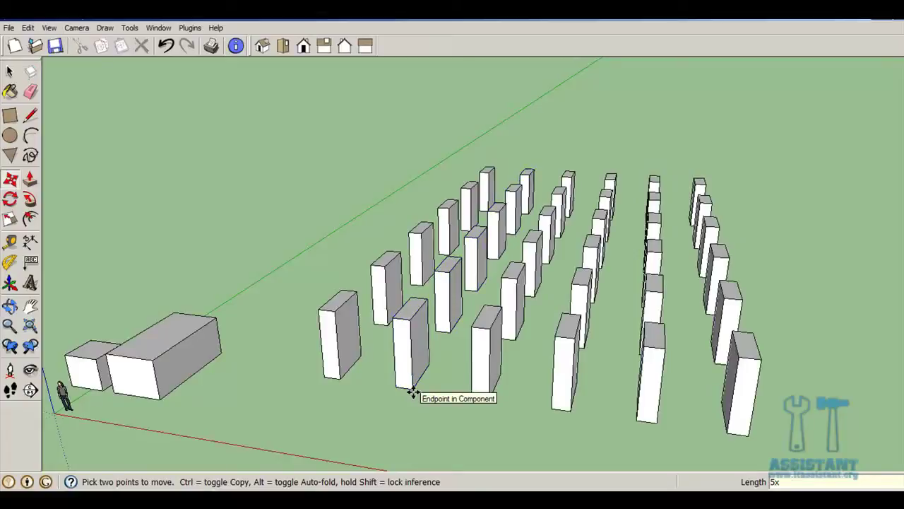
pyautogui.moveTo(751, 416)
pyautogui.mouseDown(button='middle')
pyautogui.moveTo(664, 381)
pyautogui.moveTo(254, 379)
pyautogui.moveTo(666, 388)
pyautogui.mouseUp(button='middle')
pyautogui.press('m')
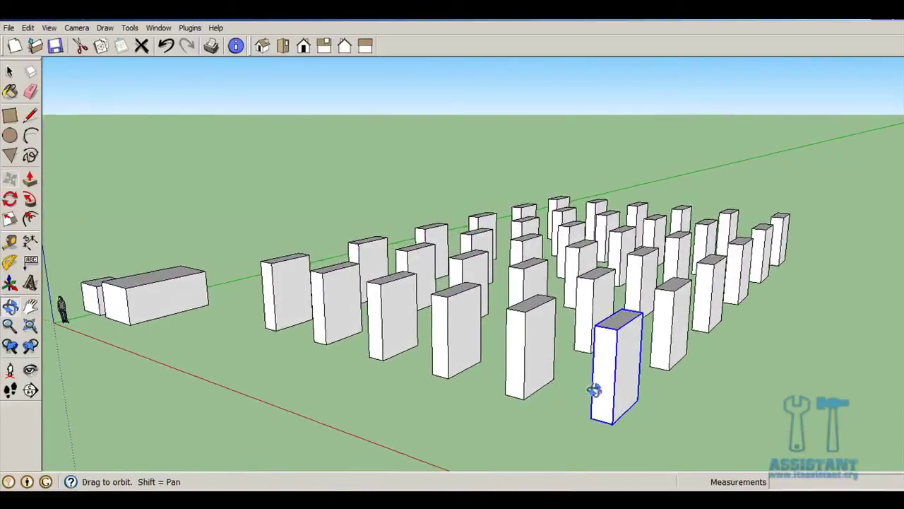
pyautogui.scroll(-2, 596, 389)
pyautogui.scroll(-2, 627, 392)
pyautogui.scroll(-2, 637, 363)
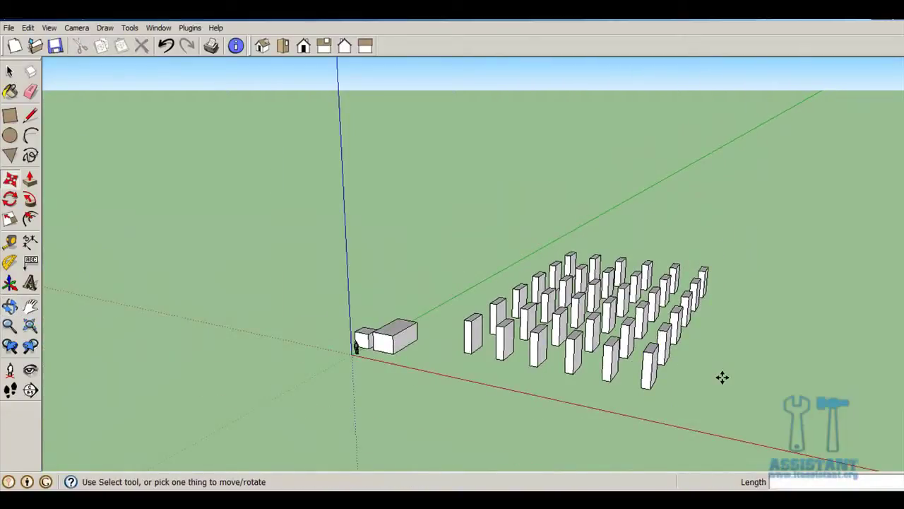
pyautogui.moveTo(722, 377)
pyautogui.keyDown('shift'); pyautogui.mouseDown(button='middle')
pyautogui.moveTo(501, 313)
pyautogui.moveTo(525, 317)
pyautogui.moveTo(502, 323)
pyautogui.mouseUp(button='middle'); pyautogui.keyUp('shift')
pyautogui.scroll(2, 502, 323)
pyautogui.scroll(2, 454, 303)
pyautogui.moveTo(408, 275); pyautogui.dragTo(424, 332, button='middle')
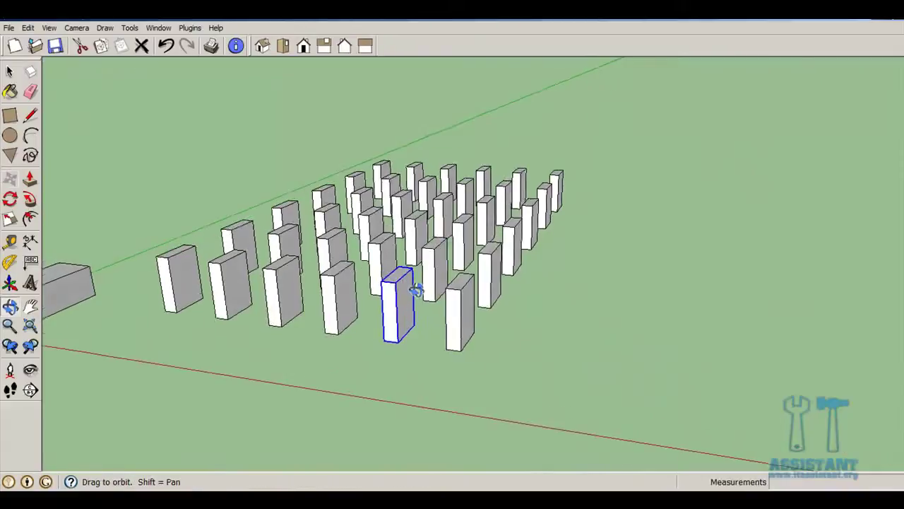
pyautogui.moveTo(509, 311)
pyautogui.mouseDown(button='middle')
pyautogui.moveTo(487, 343)
pyautogui.moveTo(428, 353)
pyautogui.mouseUp(button='middle')
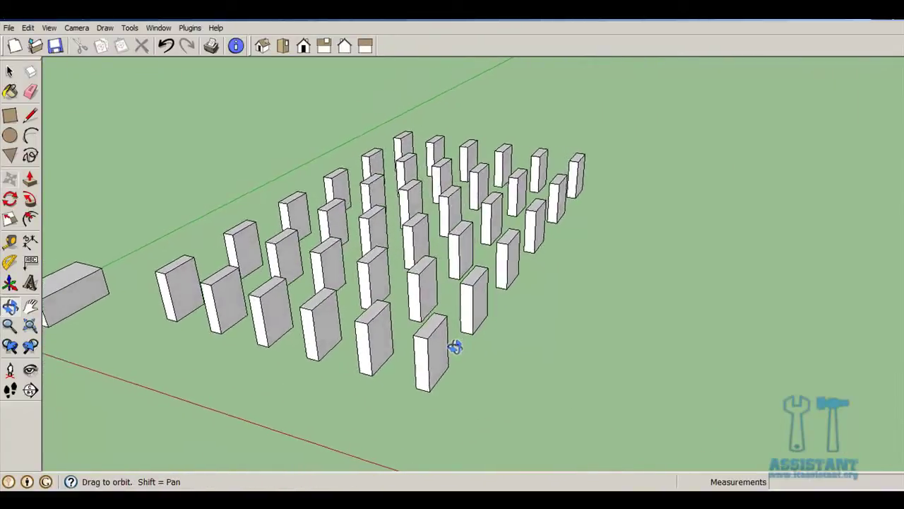
pyautogui.scroll(2, 400, 347)
pyautogui.scroll(2, 399, 351)
pyautogui.scroll(-3, 398, 348)
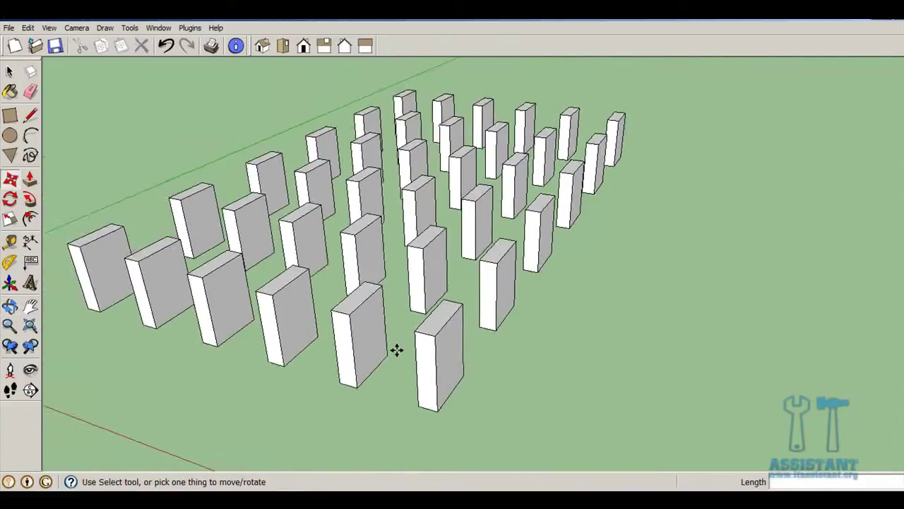
pyautogui.scroll(-2, 397, 347)
pyautogui.moveTo(398, 347); pyautogui.dragTo(378, 332, button='middle')
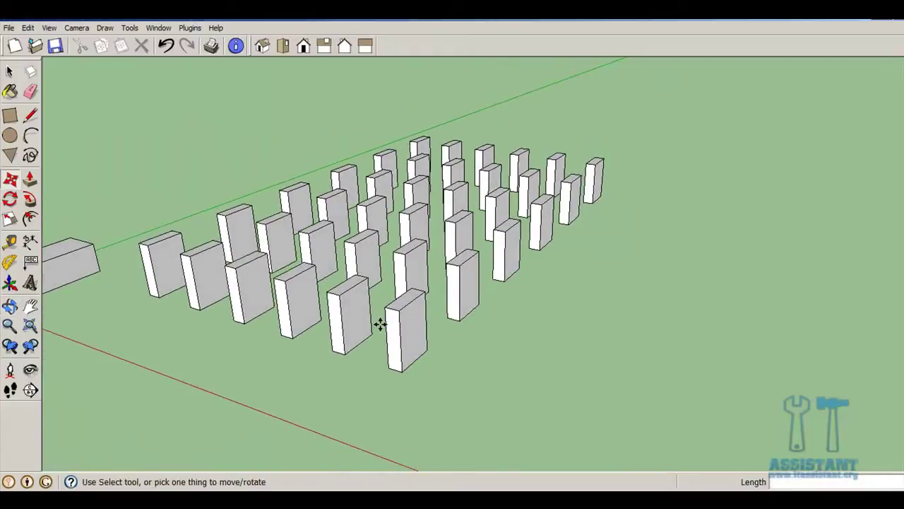
pyautogui.scroll(-3, 476, 318)
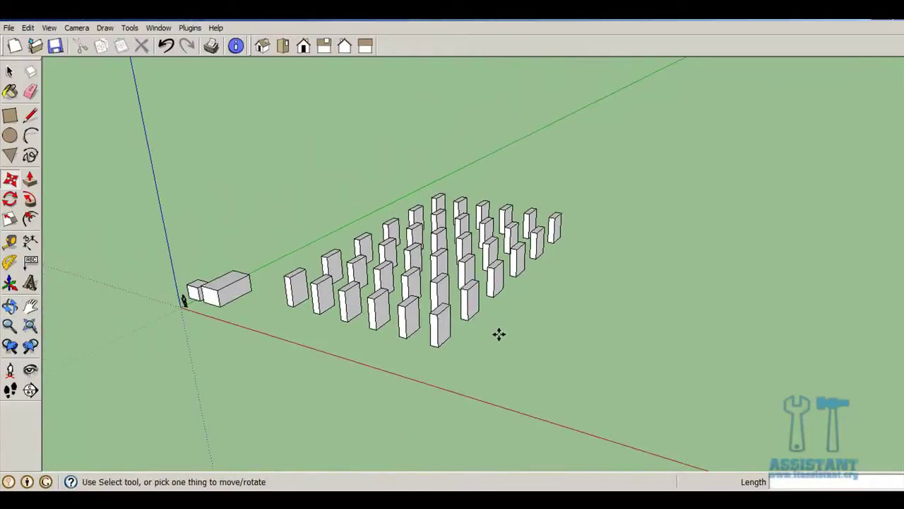
pyautogui.moveTo(499, 335)
pyautogui.mouseDown(button='middle')
pyautogui.moveTo(431, 307)
pyautogui.moveTo(411, 310)
pyautogui.mouseUp(button='middle')
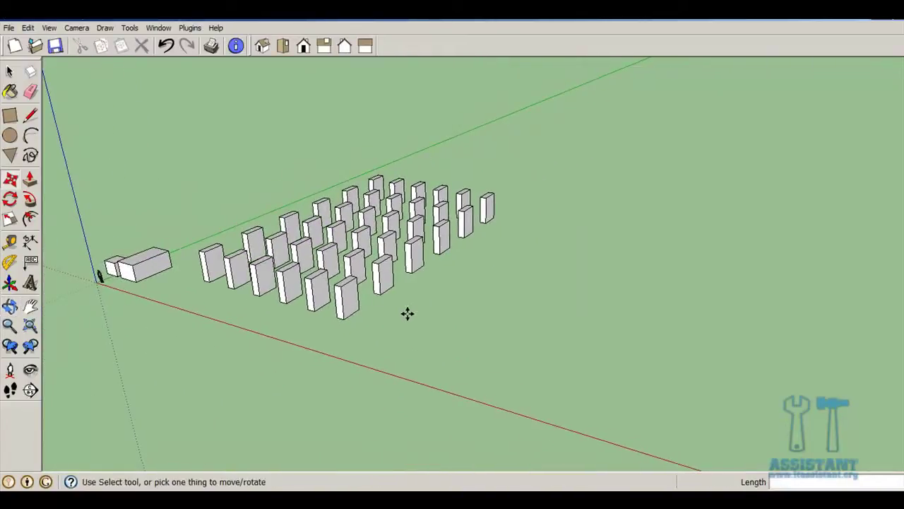
# - Draw a circle on the ground beside the grid, replacing an initial 0,33m circle
pyautogui.click(10, 135)
pyautogui.click(492, 303)
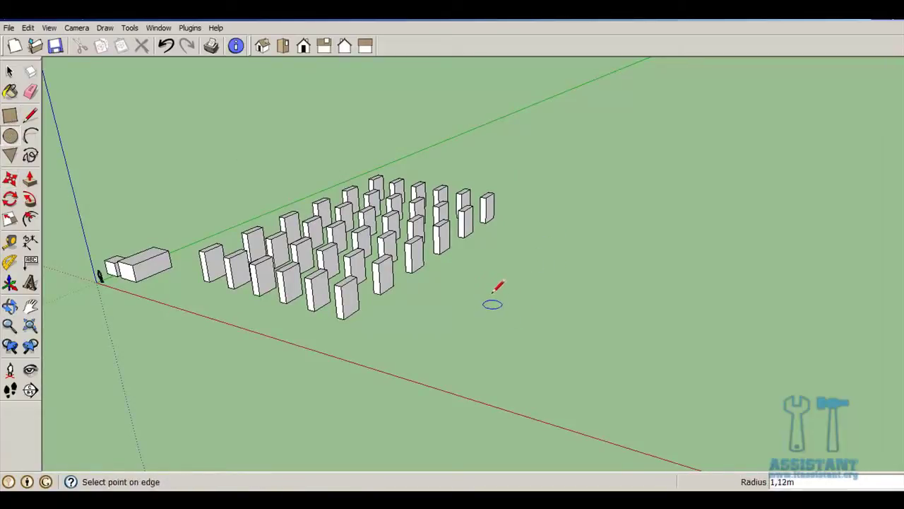
pyautogui.click(496, 298)
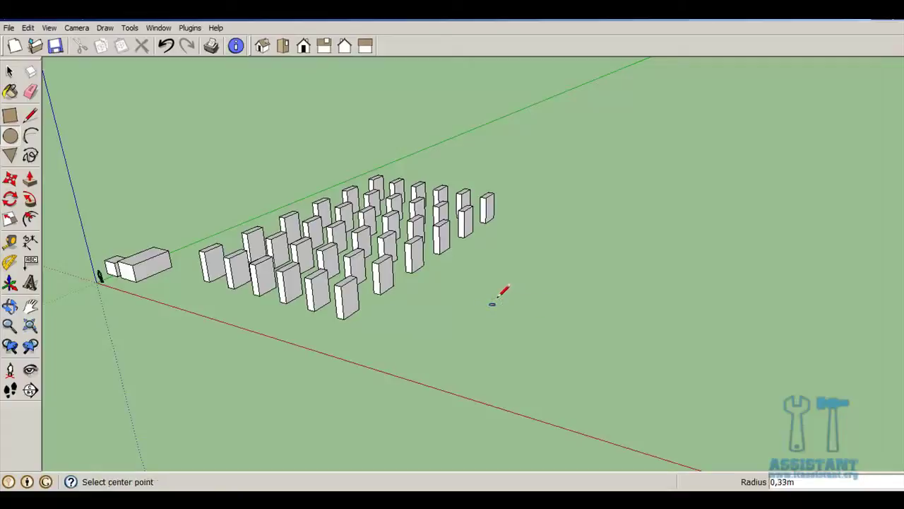
pyautogui.scroll(3, 492, 298)
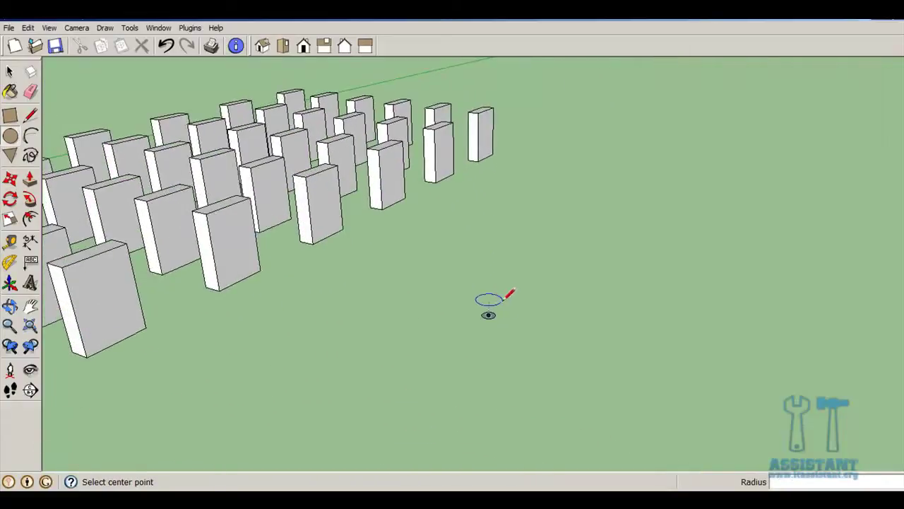
pyautogui.scroll(2, 516, 318)
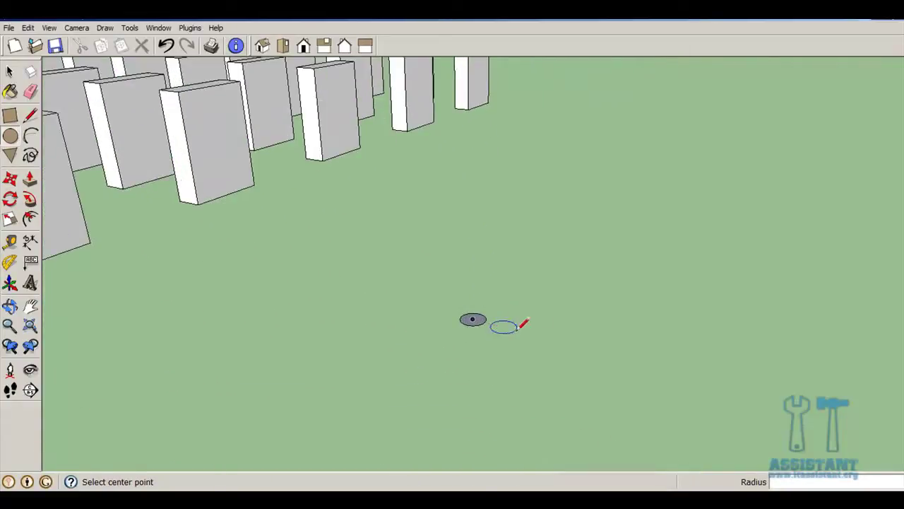
pyautogui.click(166, 45)
pyautogui.click(520, 324)
pyautogui.scroll(-4, 521, 326)
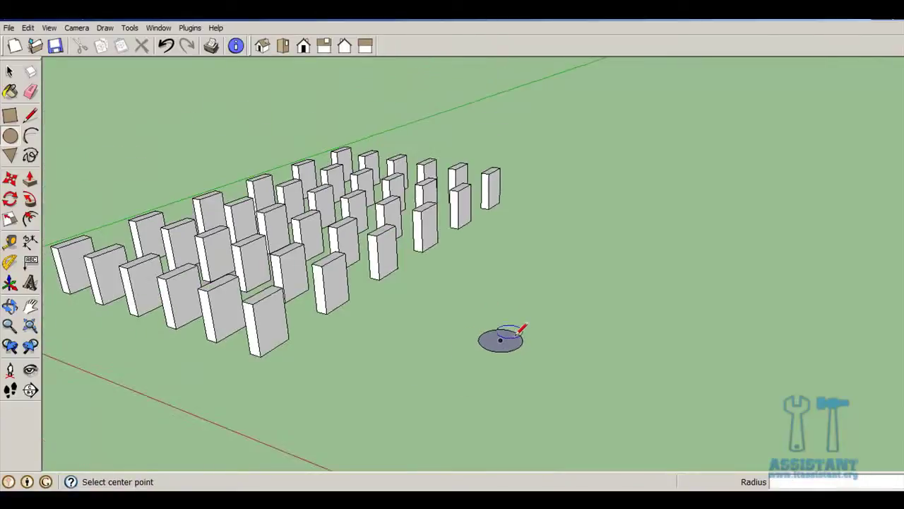
# - Push/Pull the circle up 16,31m into a tall cylinder
pyautogui.press('p')
pyautogui.click(496, 339)
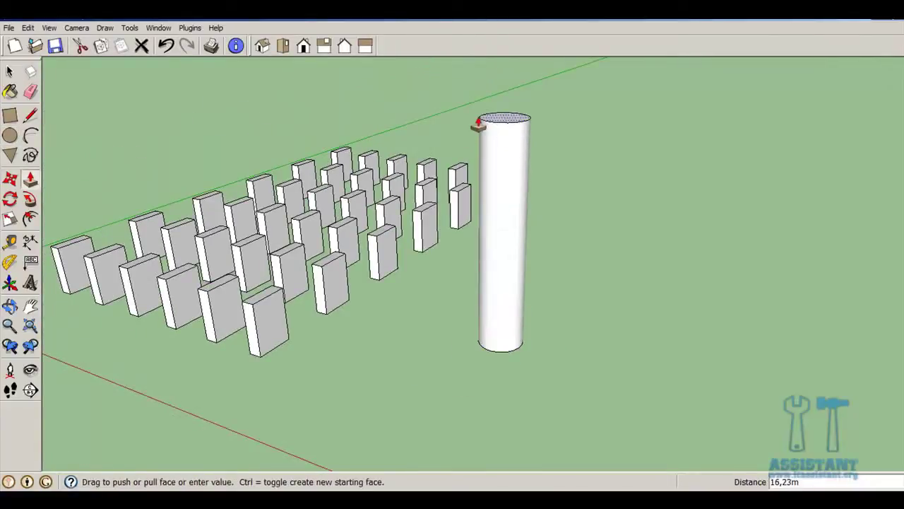
pyautogui.click(476, 120)
pyautogui.scroll(-2, 655, 290)
pyautogui.scroll(-2, 656, 294)
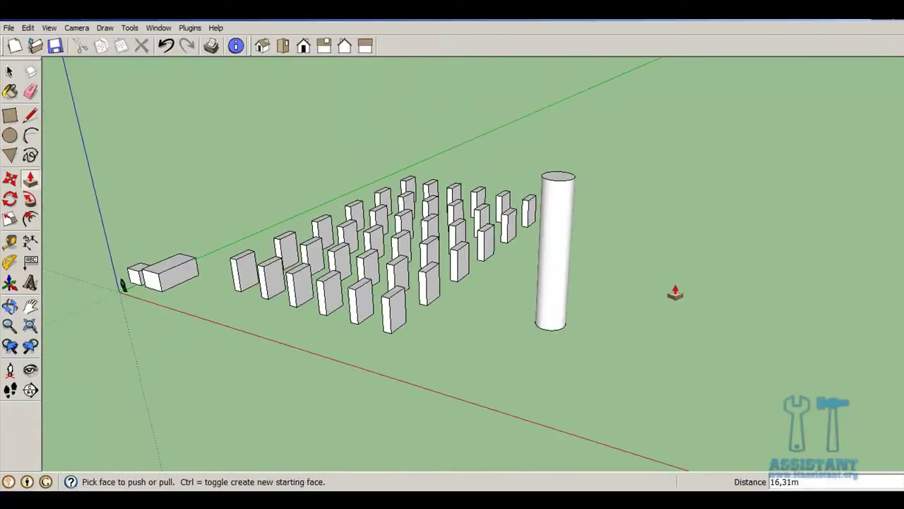
pyautogui.scroll(3, 672, 295)
pyautogui.scroll(-2, 501, 233)
pyautogui.moveTo(494, 222); pyautogui.dragTo(524, 273, button='middle')
pyautogui.scroll(2, 529, 279)
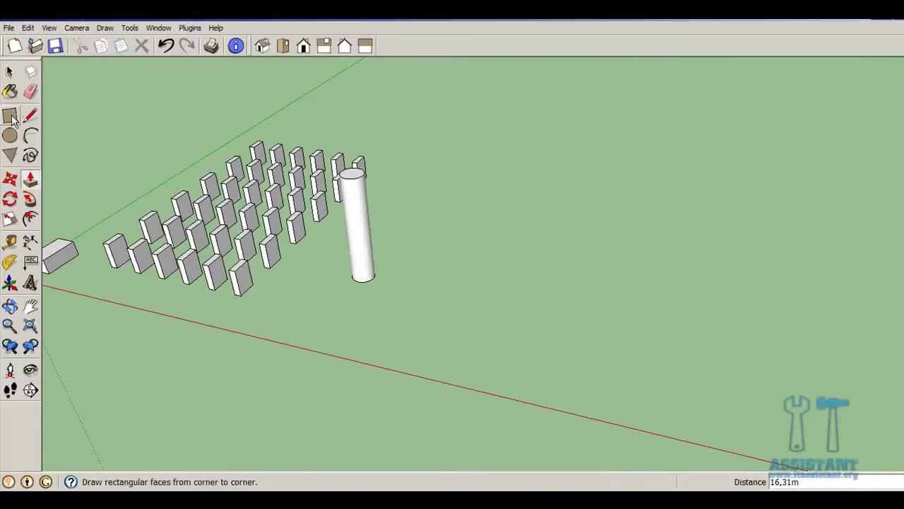
# - Select the whole cylinder with all its edges and apply Make Group
pyautogui.press('space')
pyautogui.click(369, 250)
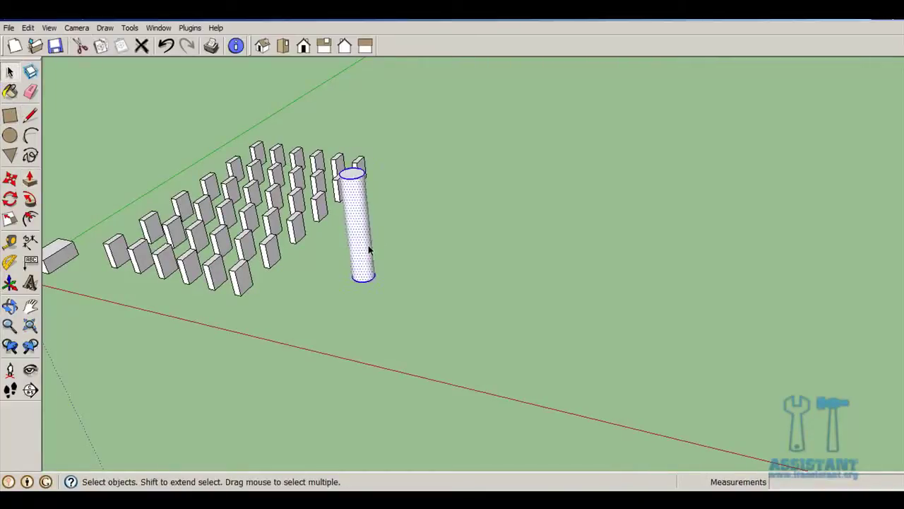
pyautogui.tripleClick(369, 250)
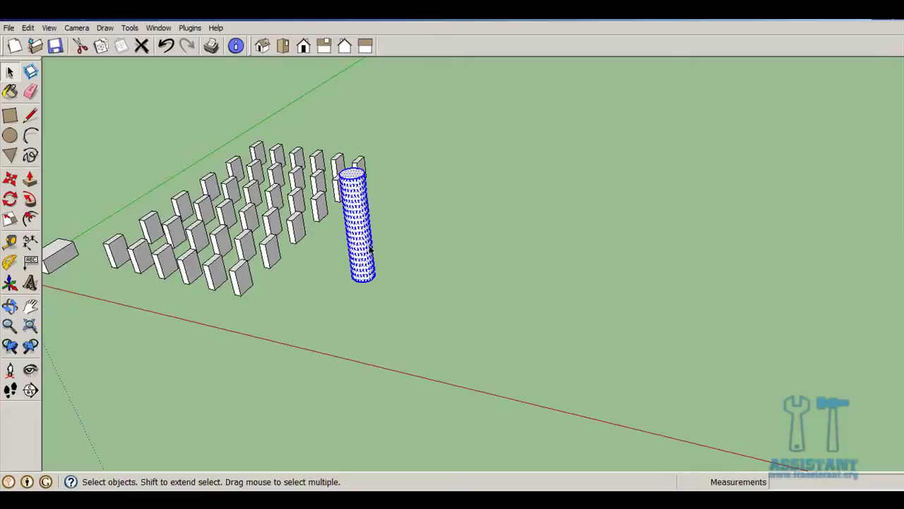
pyautogui.rightClick(370, 250)
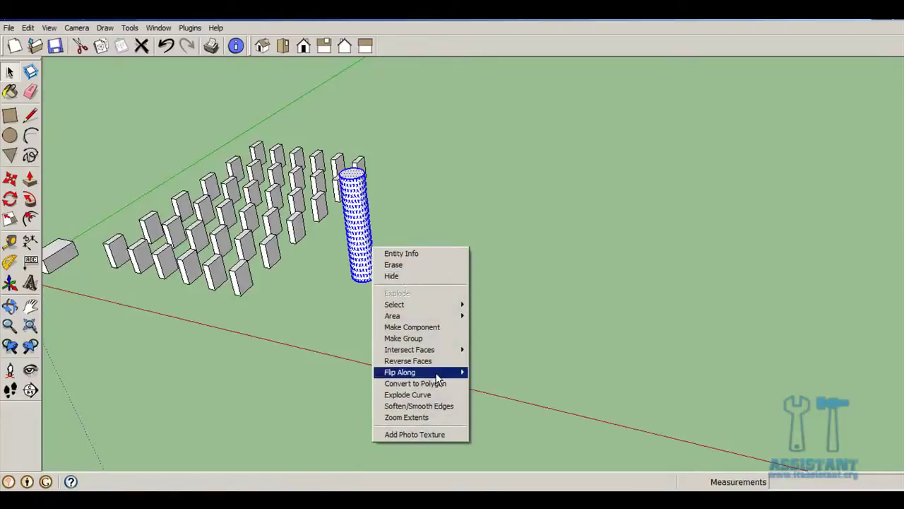
pyautogui.click(434, 344)
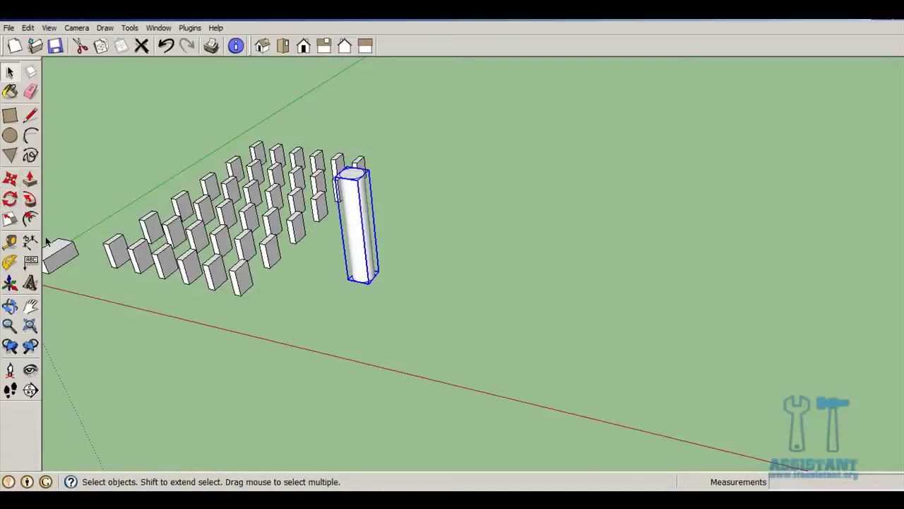
pyautogui.click(10, 199)
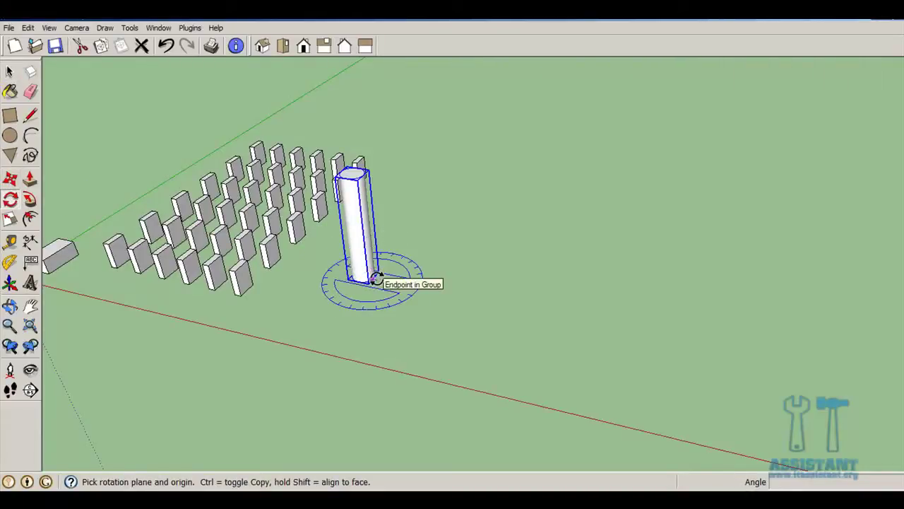
pyautogui.click(373, 280)
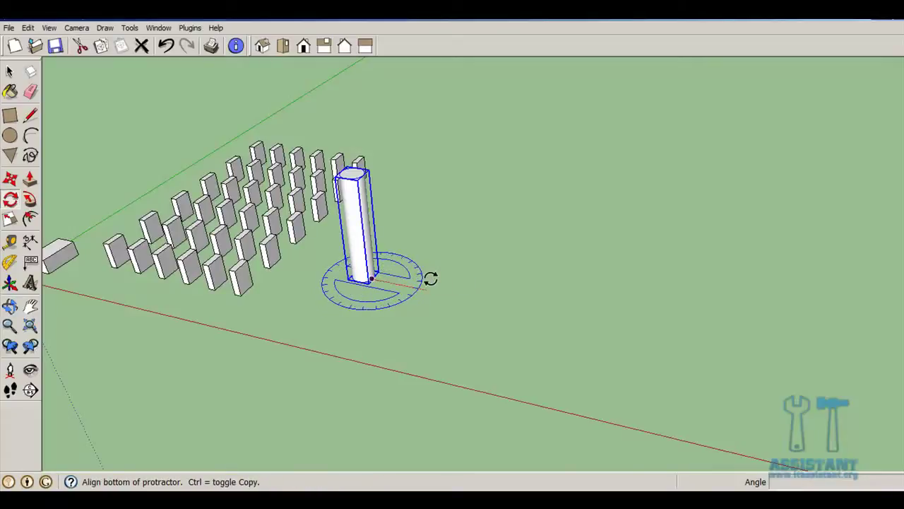
pyautogui.press('Escape')
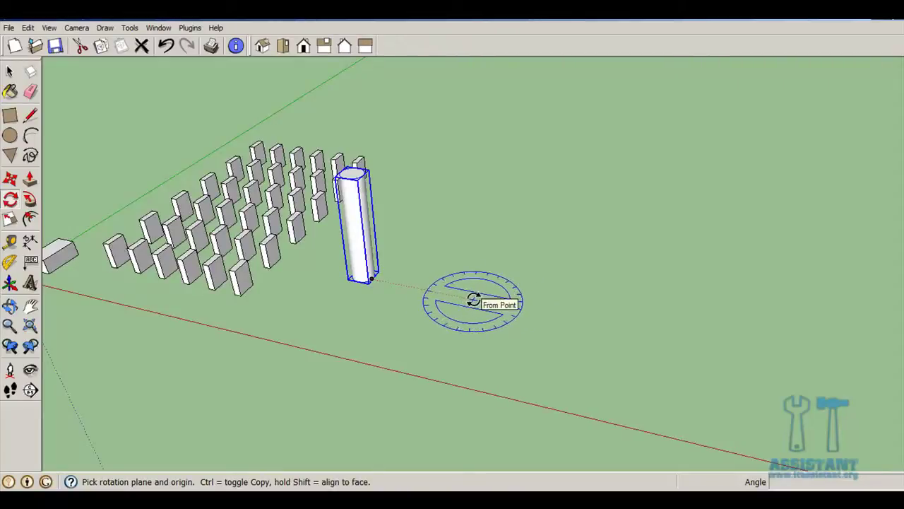
pyautogui.click(474, 299)
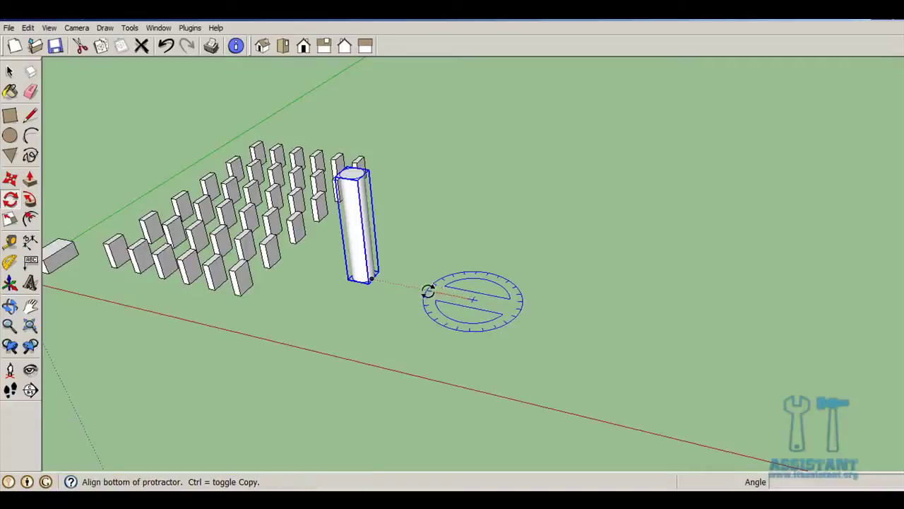
pyautogui.click(372, 278)
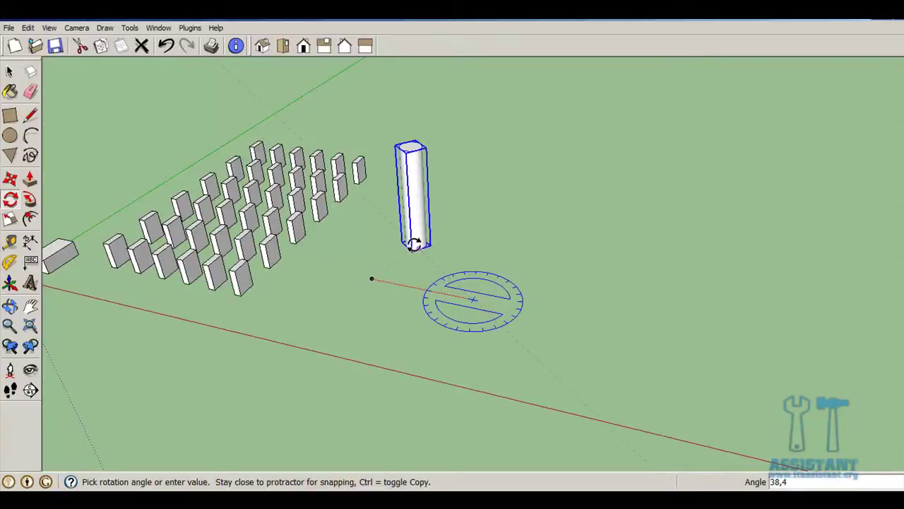
pyautogui.press('ctrl')
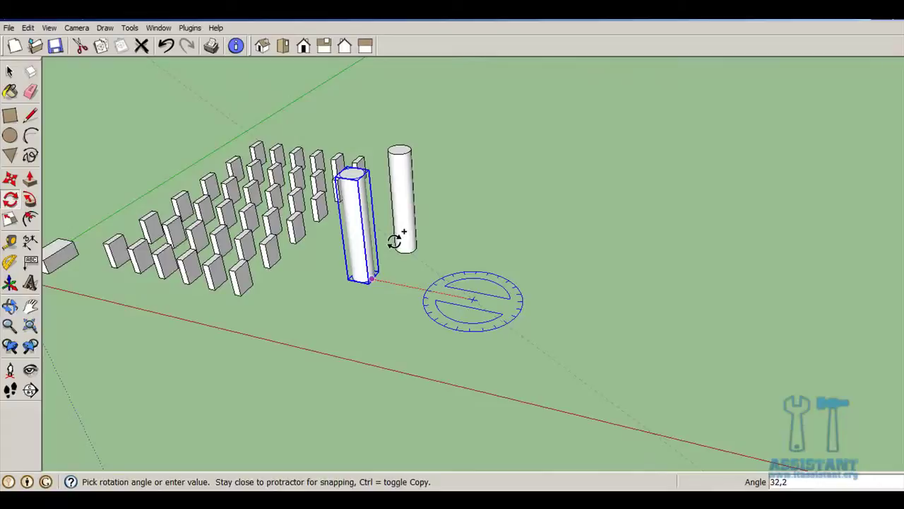
pyautogui.click(396, 241)
pyautogui.write('3')
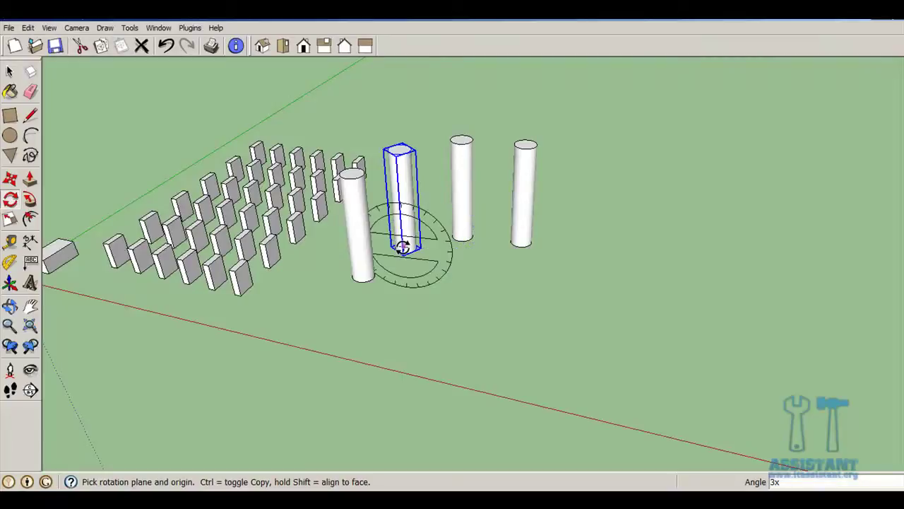
pyautogui.click(167, 45)
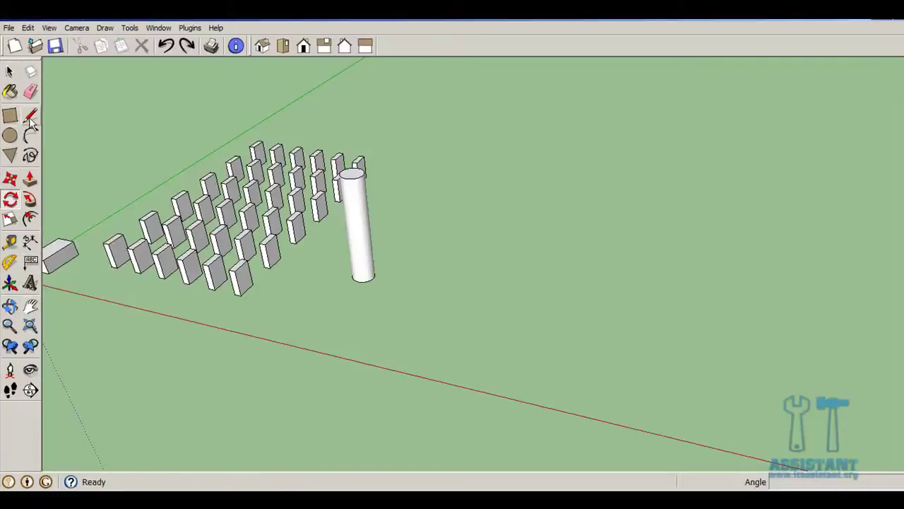
# - Rotate-copy the cylinder 180° about a centre point to its right
pyautogui.click(9, 72)
pyautogui.click(359, 266)
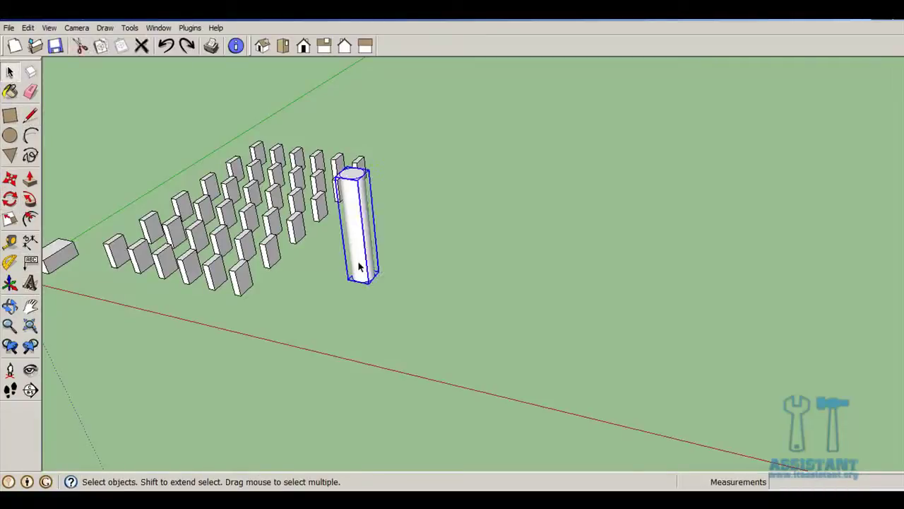
pyautogui.press('q')
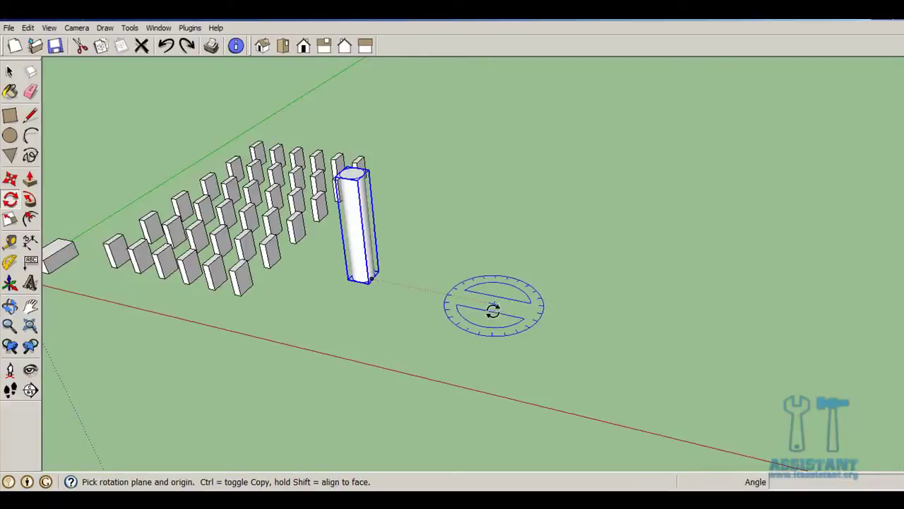
pyautogui.click(517, 312)
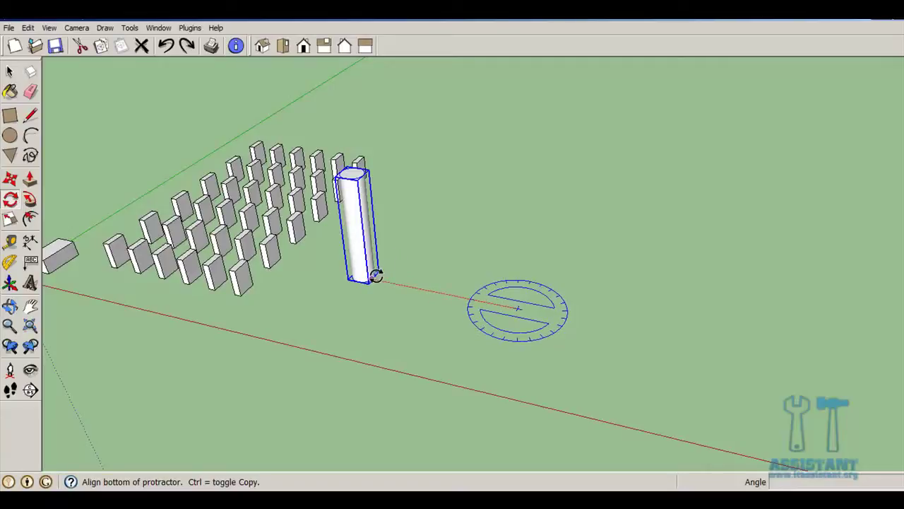
pyautogui.click(374, 277)
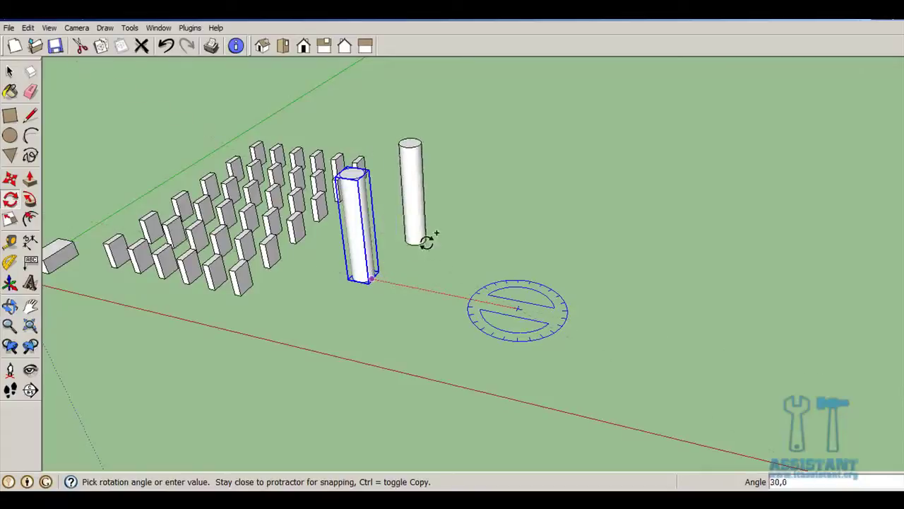
pyautogui.click(612, 328)
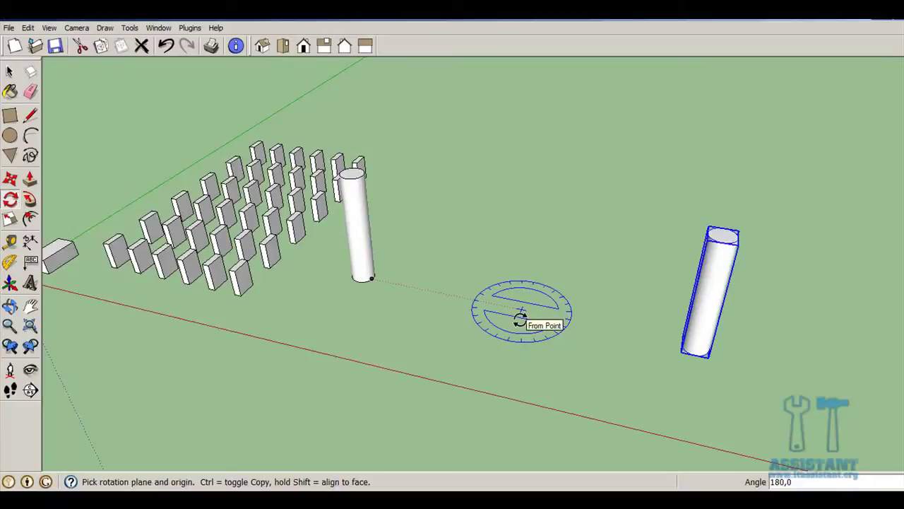
# - Divide the 180° rotation with 6/ into seven evenly spaced cylinders
pyautogui.write('5')
pyautogui.press('BackSpace')
pyautogui.write('9')
pyautogui.press('BackSpace')
pyautogui.write('6')
pyautogui.write('/')
pyautogui.press('Return')
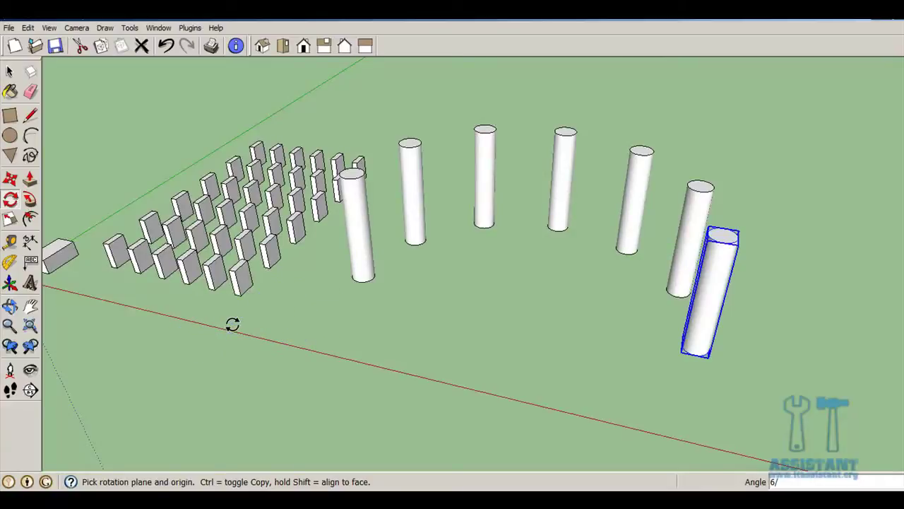
pyautogui.moveTo(232, 324)
pyautogui.mouseDown(button='middle')
pyautogui.moveTo(282, 290)
pyautogui.moveTo(282, 331)
pyautogui.mouseUp(button='middle')
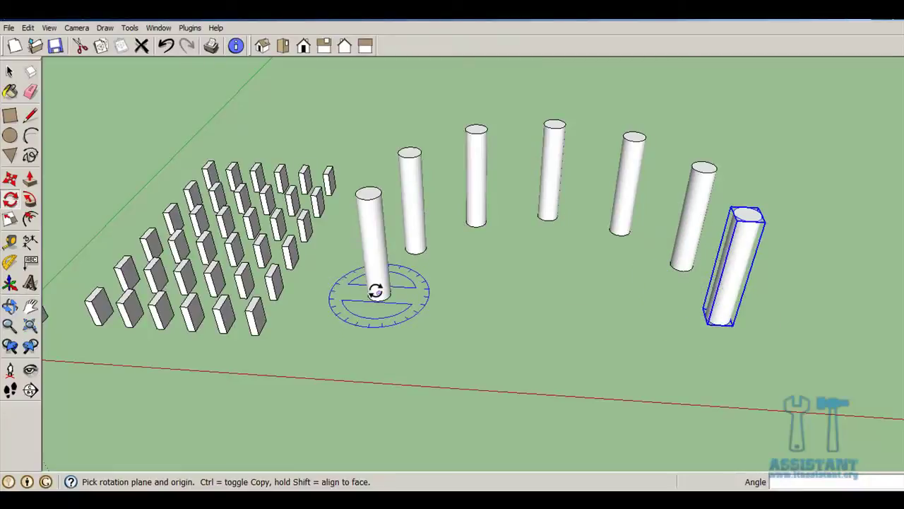
# - Copy the wide block near the origin 10 along the green axis
pyautogui.moveTo(569, 332)
pyautogui.mouseDown(button='middle')
pyautogui.moveTo(173, 290)
pyautogui.moveTo(440, 317)
pyautogui.mouseUp(button='middle')
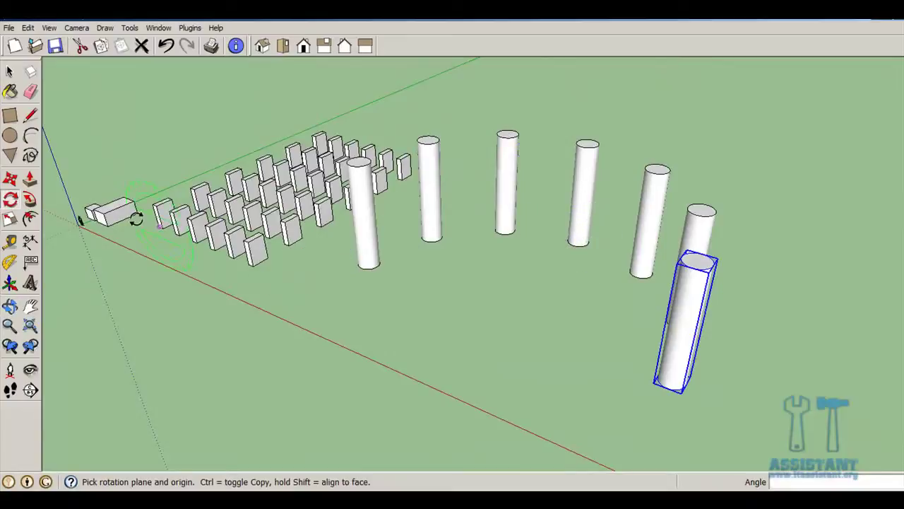
pyautogui.scroll(3, 71, 212)
pyautogui.keyDown('shift'); pyautogui.moveTo(61, 202); pyautogui.dragTo(189, 258, button='middle'); pyautogui.keyUp('shift')
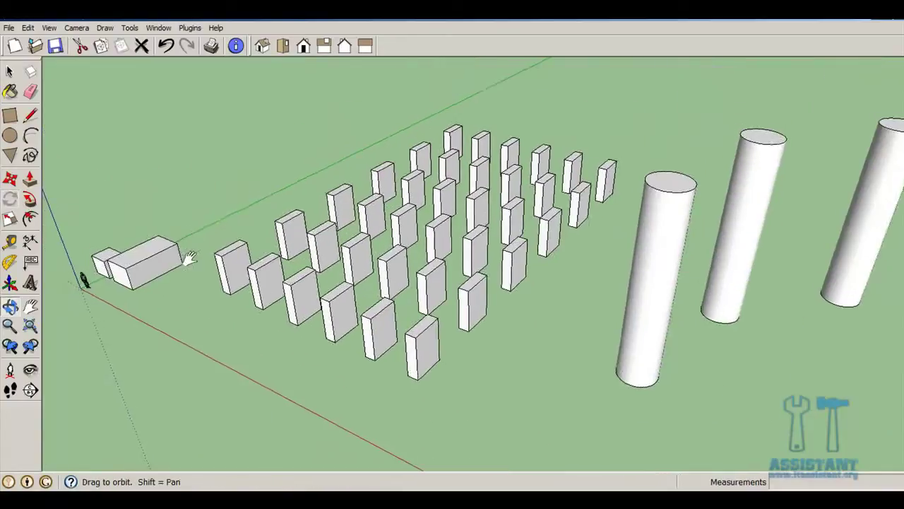
pyautogui.scroll(2, 184, 259)
pyautogui.scroll(2, 176, 262)
pyautogui.click(10, 70)
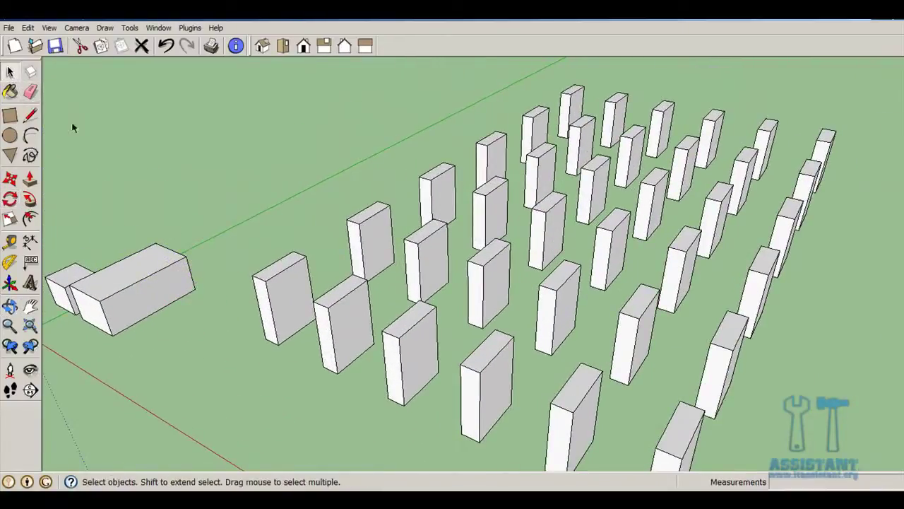
pyautogui.click(183, 283)
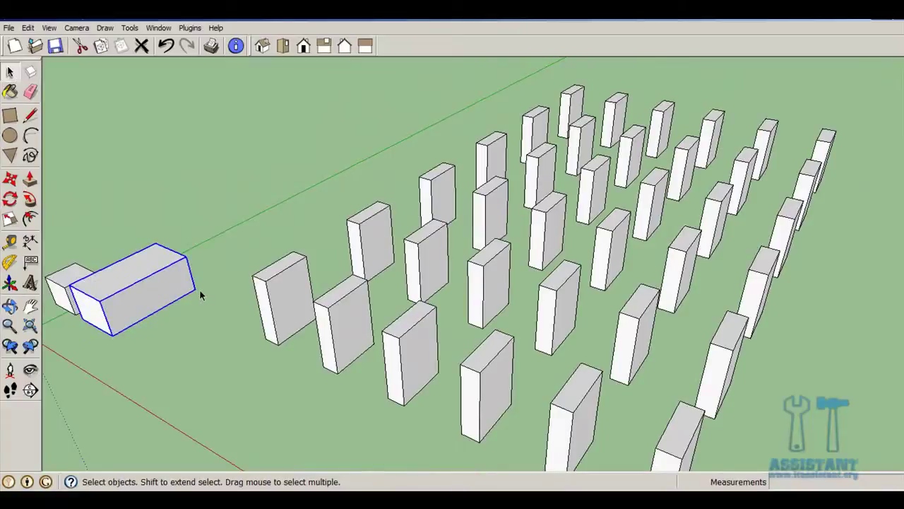
pyautogui.press('m')
pyautogui.click(192, 288)
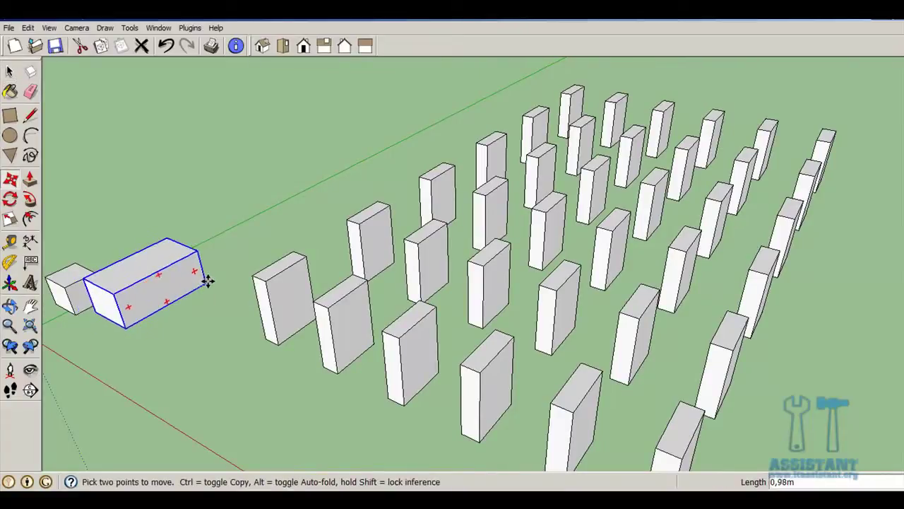
pyautogui.press('ctrl')
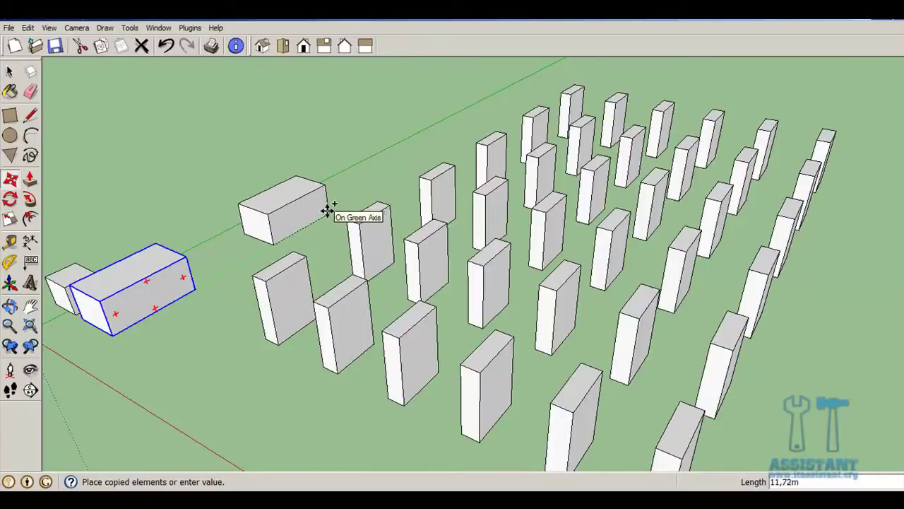
pyautogui.write('10')
pyautogui.press('Return')
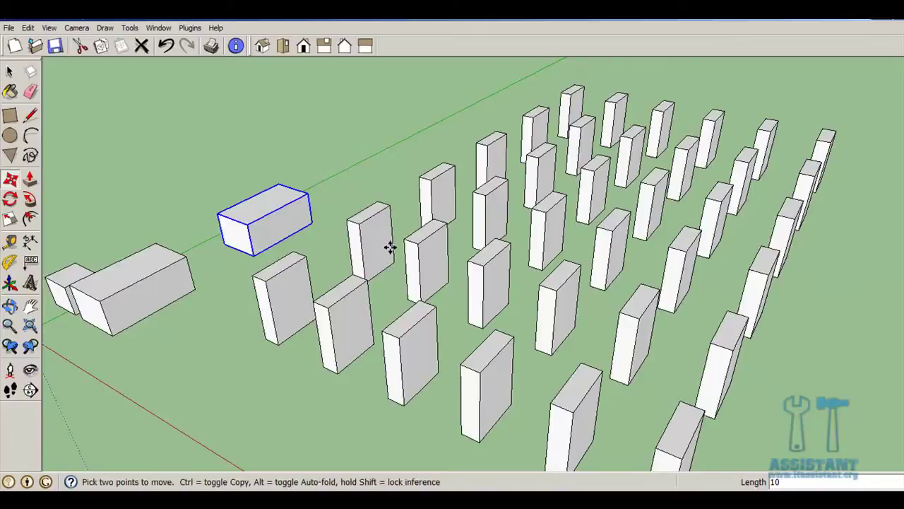
# - Clear the selection and orbit around the box grid, cylinder arc and copied block
pyautogui.scroll(-2, 389, 246)
pyautogui.moveTo(545, 348)
pyautogui.mouseDown(button='middle')
pyautogui.moveTo(408, 316)
pyautogui.moveTo(610, 315)
pyautogui.mouseUp(button='middle')
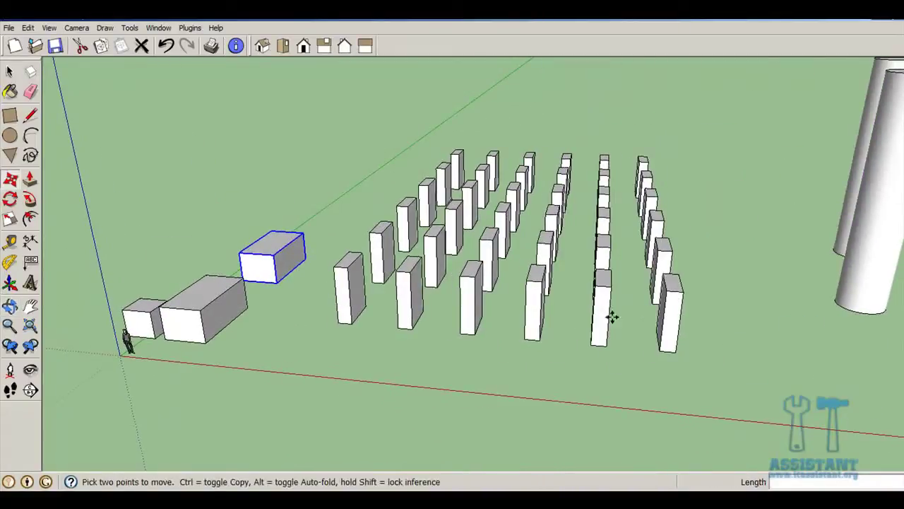
pyautogui.scroll(2, 336, 300)
pyautogui.scroll(-1, 336, 300)
pyautogui.scroll(-2, 525, 276)
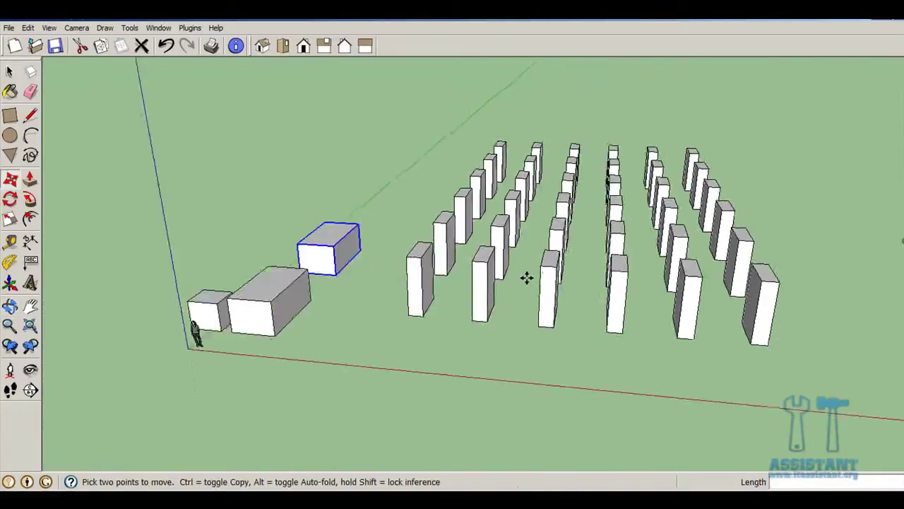
pyautogui.scroll(-1, 731, 292)
pyautogui.moveTo(731, 293); pyautogui.dragTo(575, 287, button='middle')
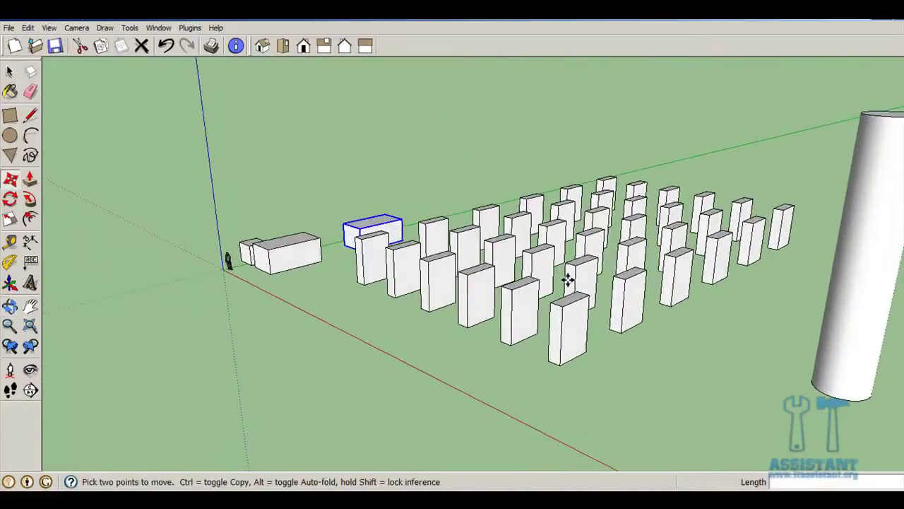
pyautogui.scroll(-2, 572, 283)
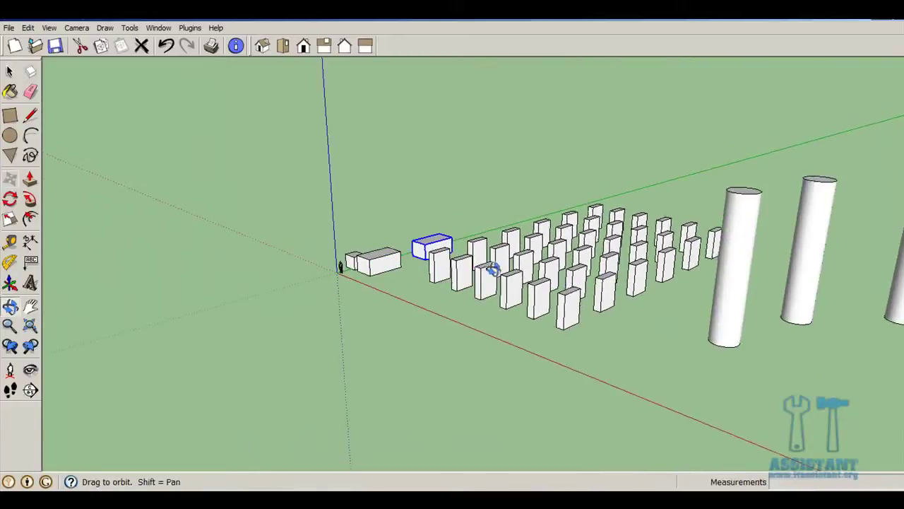
pyautogui.moveTo(488, 267); pyautogui.dragTo(544, 291, button='middle')
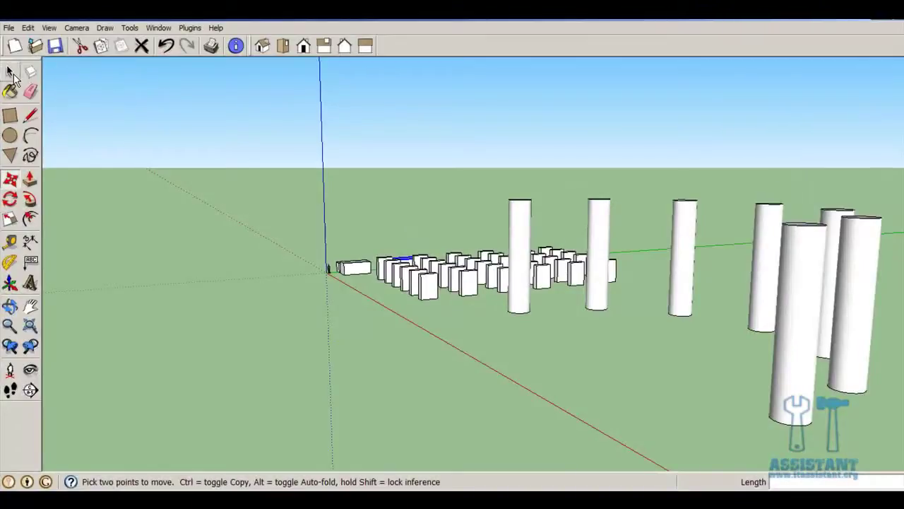
pyautogui.click(11, 73)
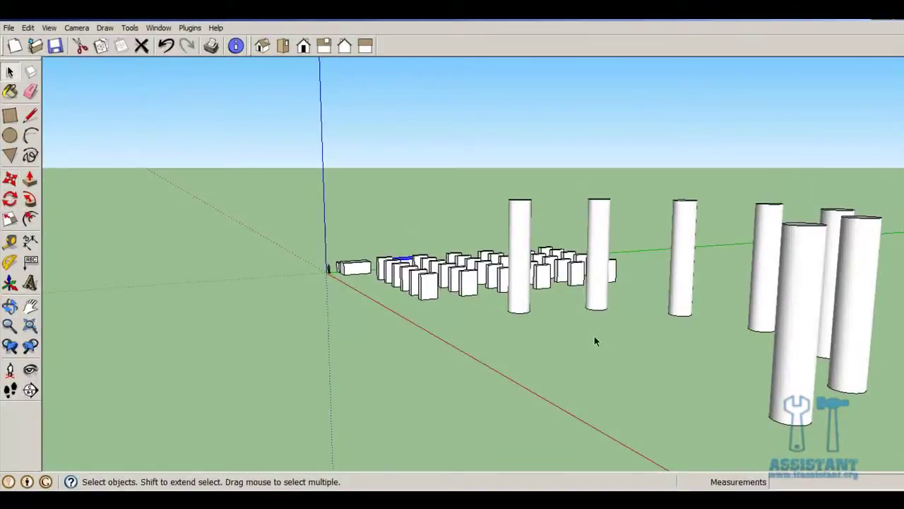
pyautogui.click(595, 338)
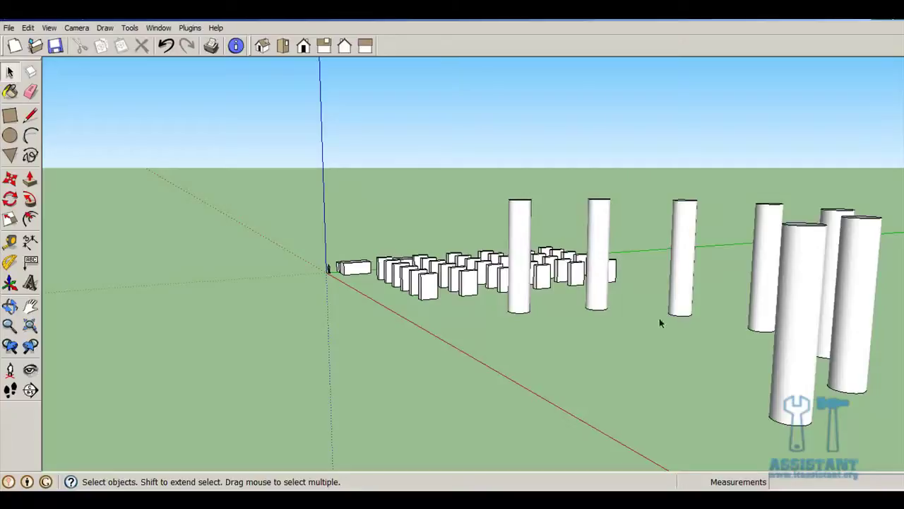
pyautogui.moveTo(569, 254); pyautogui.dragTo(644, 300, button='middle')
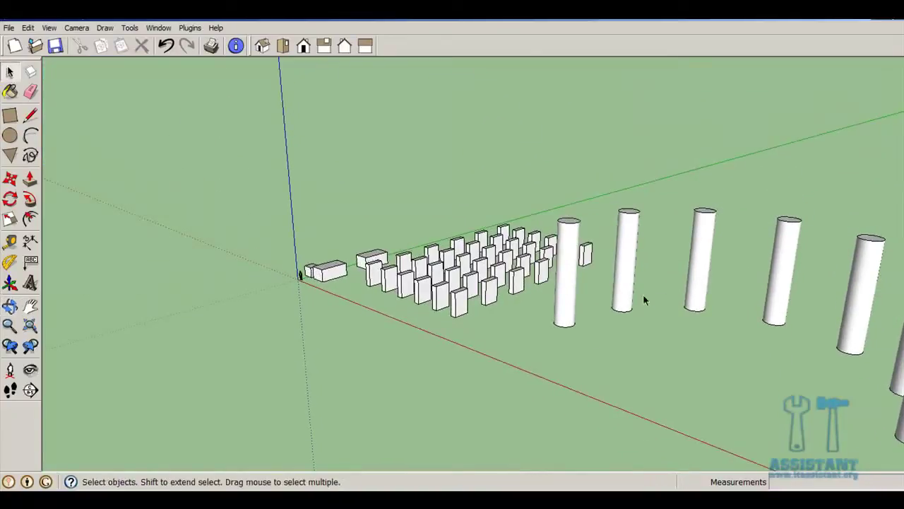
pyautogui.click(444, 288)
pyautogui.scroll(3, 476, 259)
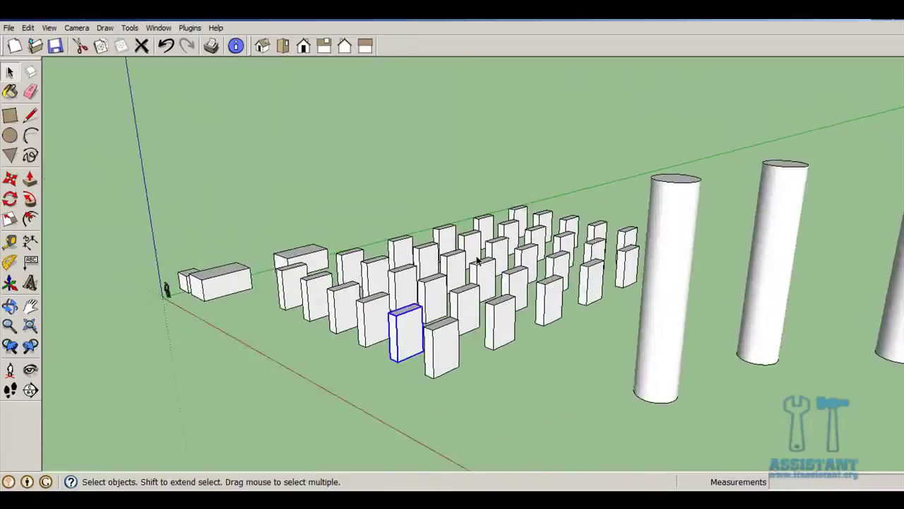
pyautogui.scroll(2, 478, 260)
pyautogui.moveTo(477, 260)
pyautogui.mouseDown(button='middle')
pyautogui.moveTo(485, 323)
pyautogui.moveTo(468, 329)
pyautogui.mouseUp(button='middle')
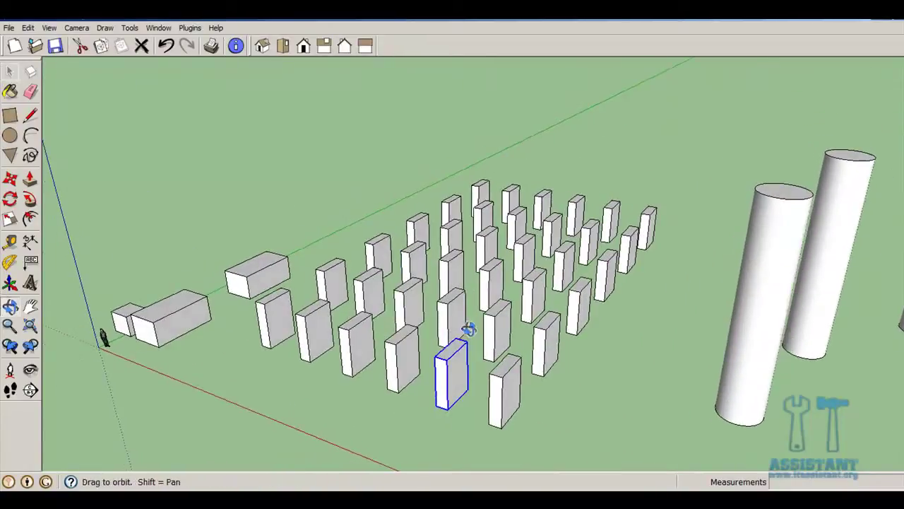
pyautogui.click(564, 410)
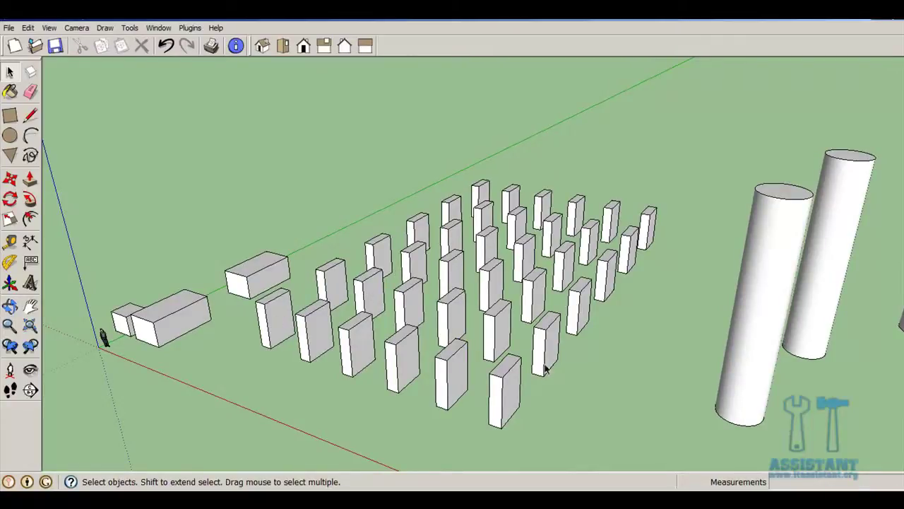
pyautogui.moveTo(856, 420)
pyautogui.mouseDown(button='middle')
pyautogui.moveTo(715, 262)
pyautogui.moveTo(596, 238)
pyautogui.mouseUp(button='middle')
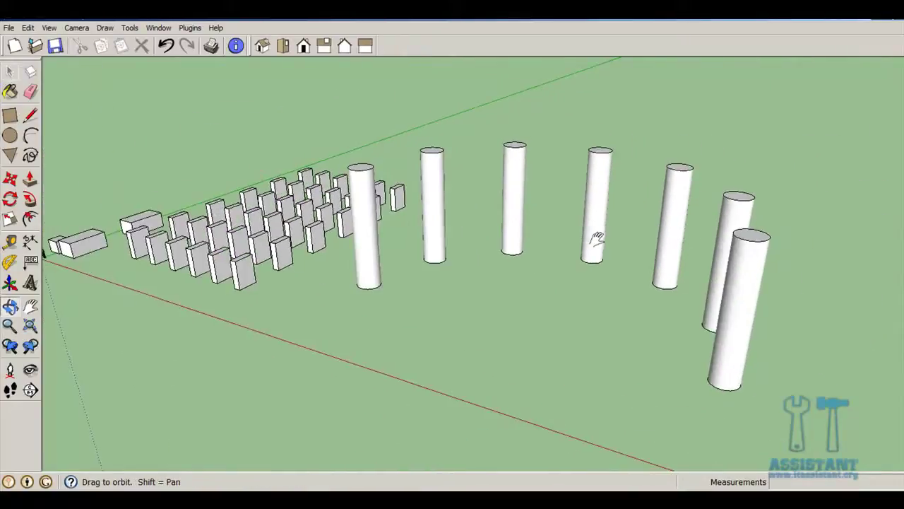
pyautogui.moveTo(532, 230); pyautogui.dragTo(600, 265, button='middle')
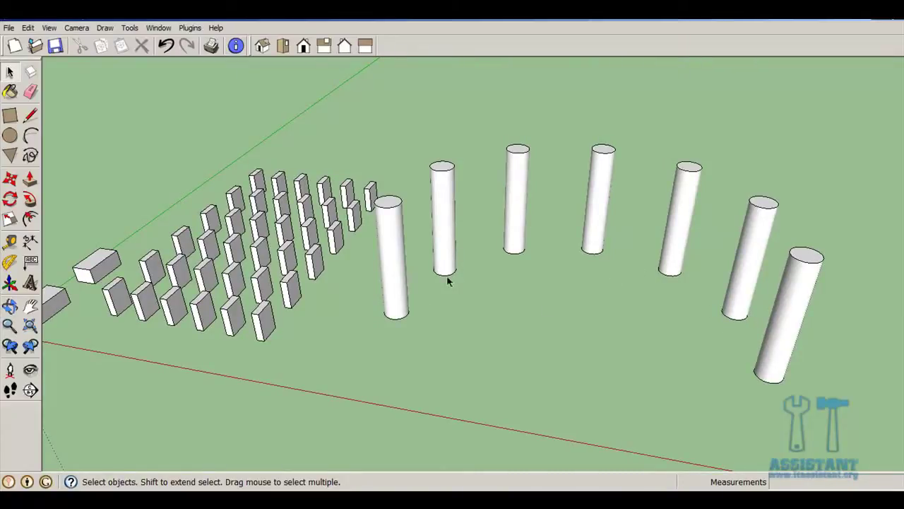
# - Orbit and zoom from the cylinders back onto the grid of Bloc2 boxes
pyautogui.click(402, 280)
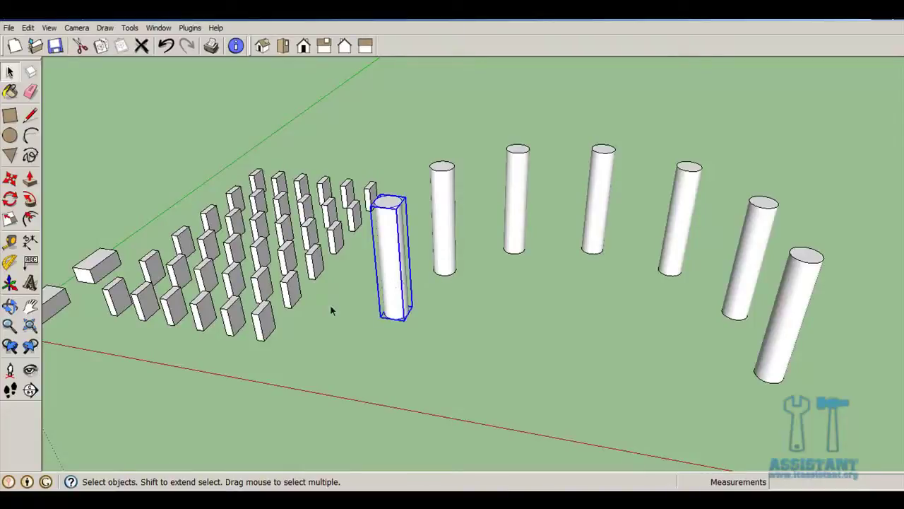
pyautogui.moveTo(330, 305); pyautogui.dragTo(131, 289, button='middle')
pyautogui.scroll(2, 131, 290)
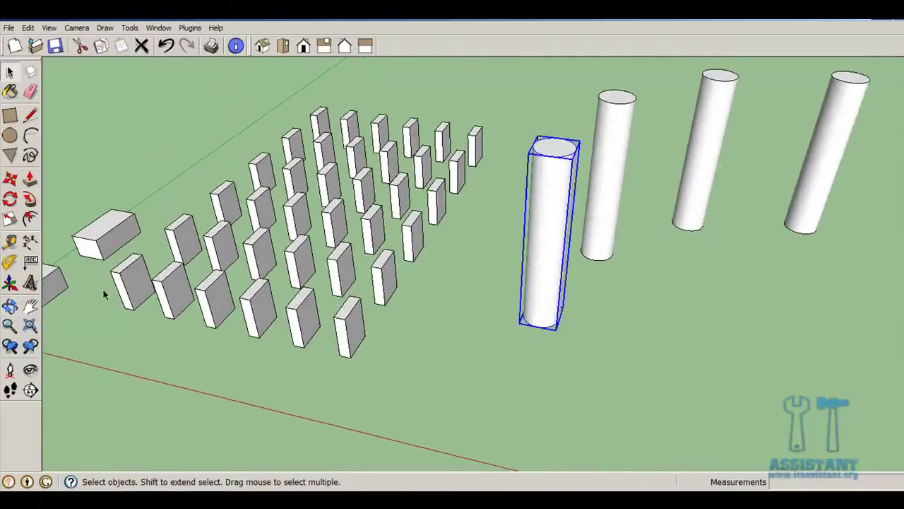
pyautogui.scroll(3, 105, 293)
pyautogui.moveTo(190, 280)
pyautogui.mouseDown(button='middle')
pyautogui.moveTo(360, 347)
pyautogui.moveTo(377, 323)
pyautogui.mouseUp(button='middle')
pyautogui.moveTo(608, 415)
pyautogui.mouseDown(button='middle')
pyautogui.moveTo(521, 375)
pyautogui.moveTo(539, 357)
pyautogui.mouseUp(button='middle')
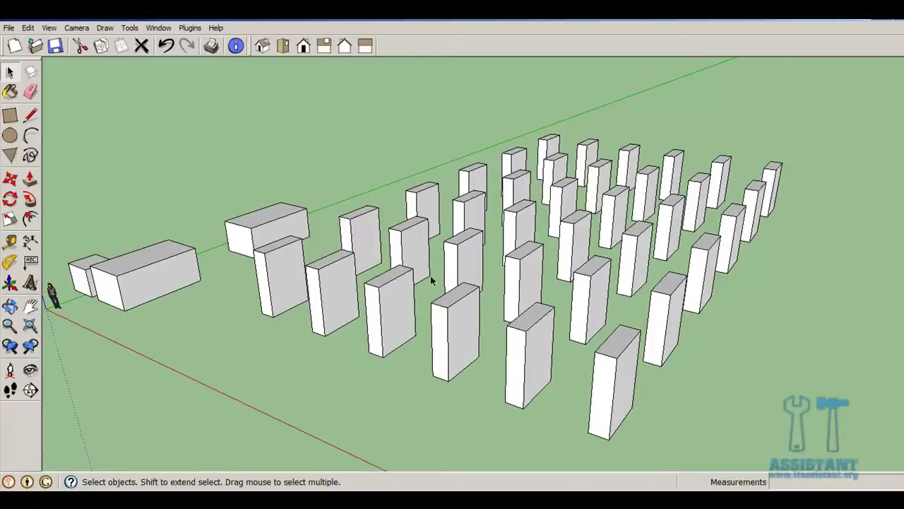
# - Select the Bloc2 box at the front corner of the grid
pyautogui.click(287, 257)
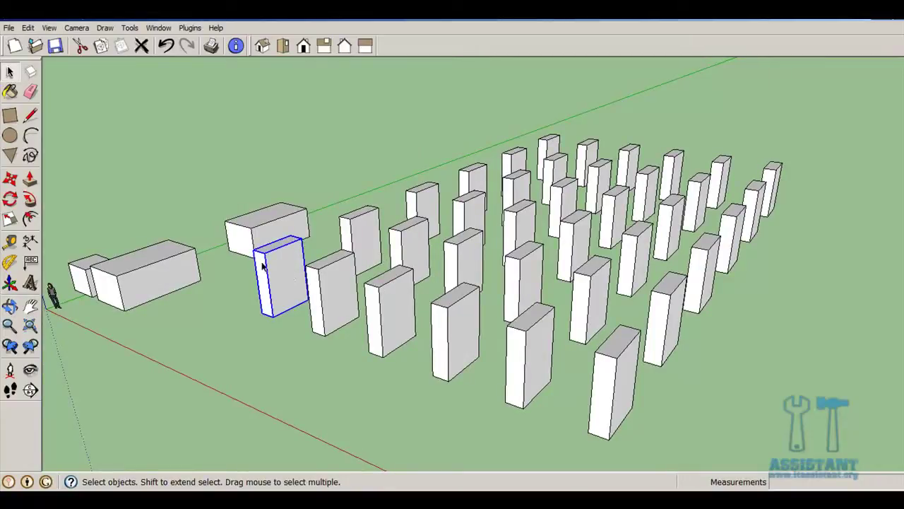
pyautogui.scroll(2, 266, 267)
pyautogui.scroll(-2, 326, 271)
pyautogui.click(581, 382)
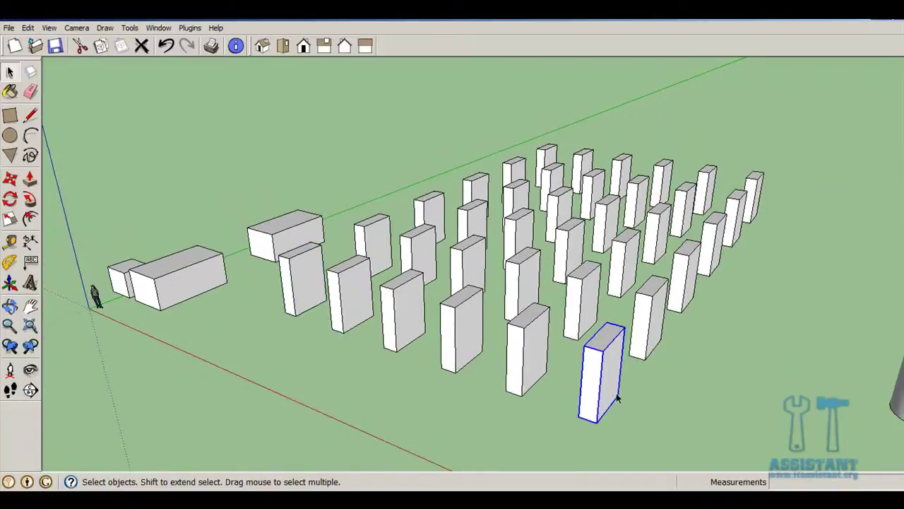
pyautogui.moveTo(581, 382)
pyautogui.mouseDown(button='middle')
pyautogui.moveTo(545, 373)
pyautogui.moveTo(512, 390)
pyautogui.mouseUp(button='middle')
pyautogui.scroll(3, 512, 385)
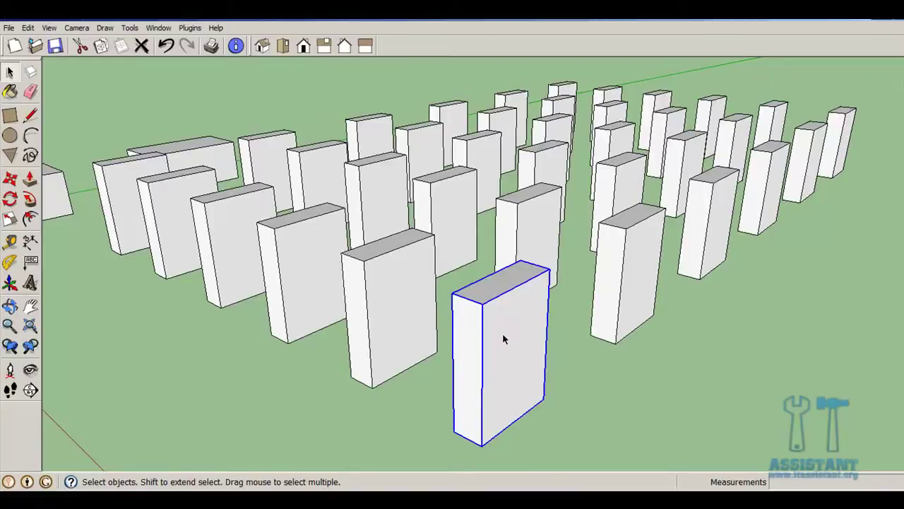
pyautogui.click(613, 387)
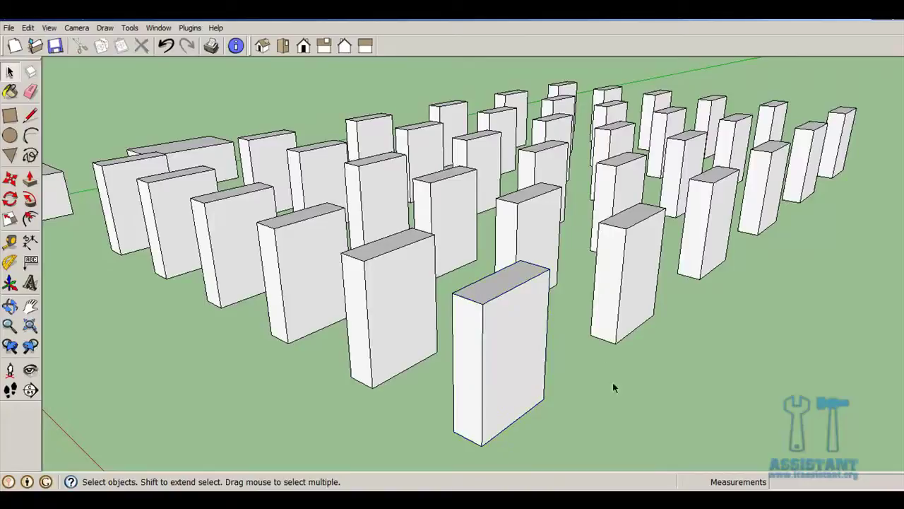
pyautogui.click(514, 348)
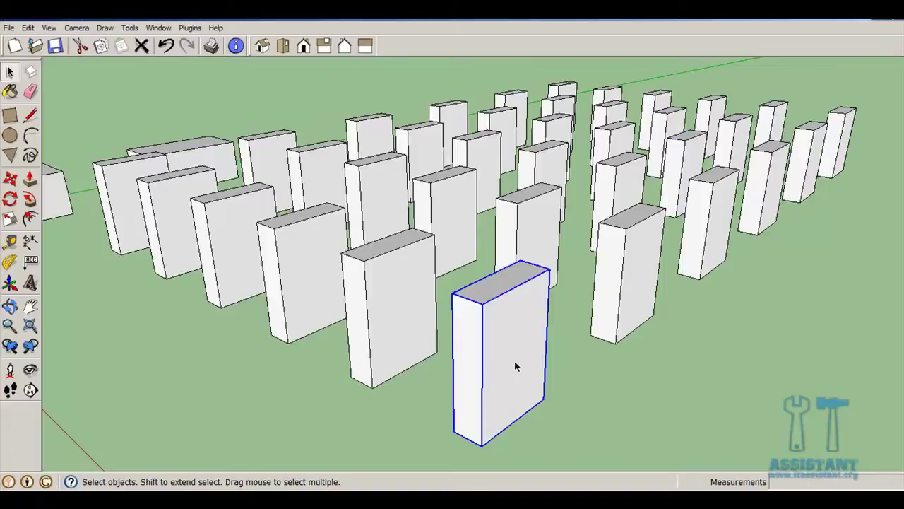
# - Inside the Bloc2 component, draw a top-to-bottom corner diagonal across its narrow side face
pyautogui.doubleClick(512, 365)
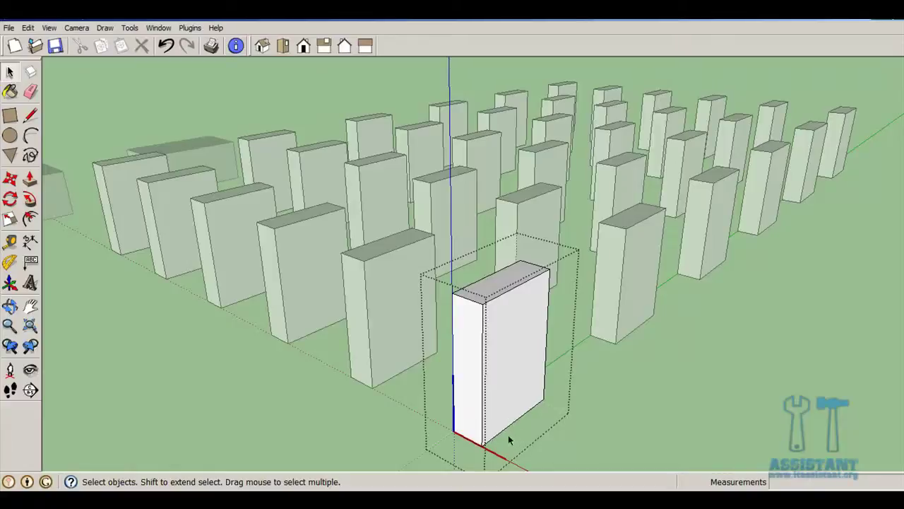
pyautogui.moveTo(507, 436); pyautogui.dragTo(471, 411, button='middle')
pyautogui.scroll(2, 461, 396)
pyautogui.scroll(2, 461, 396)
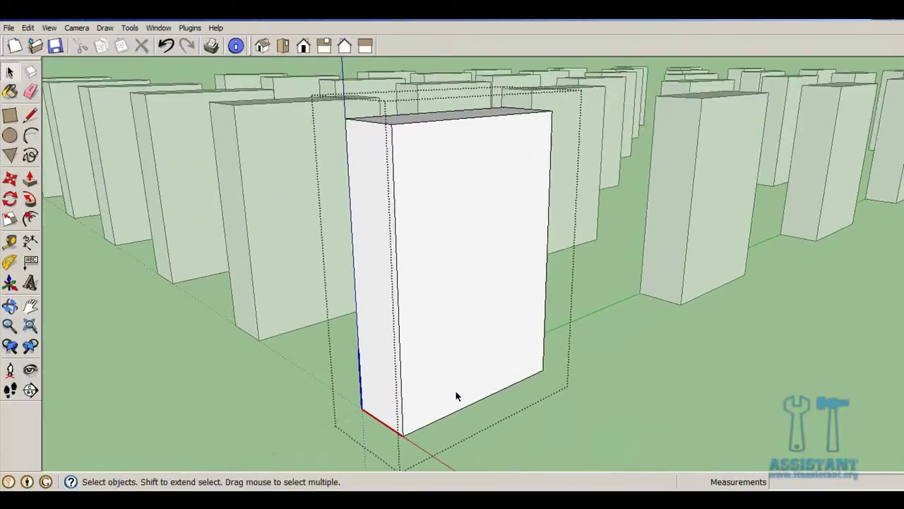
pyautogui.moveTo(430, 305)
pyautogui.mouseDown(button='middle')
pyautogui.moveTo(485, 327)
pyautogui.moveTo(468, 320)
pyautogui.mouseUp(button='middle')
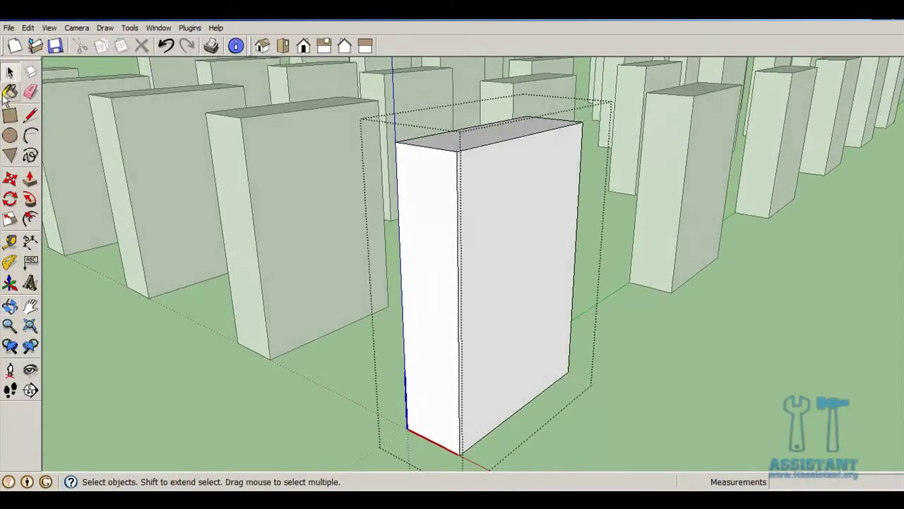
pyautogui.hotkey('ctrl', 'a')
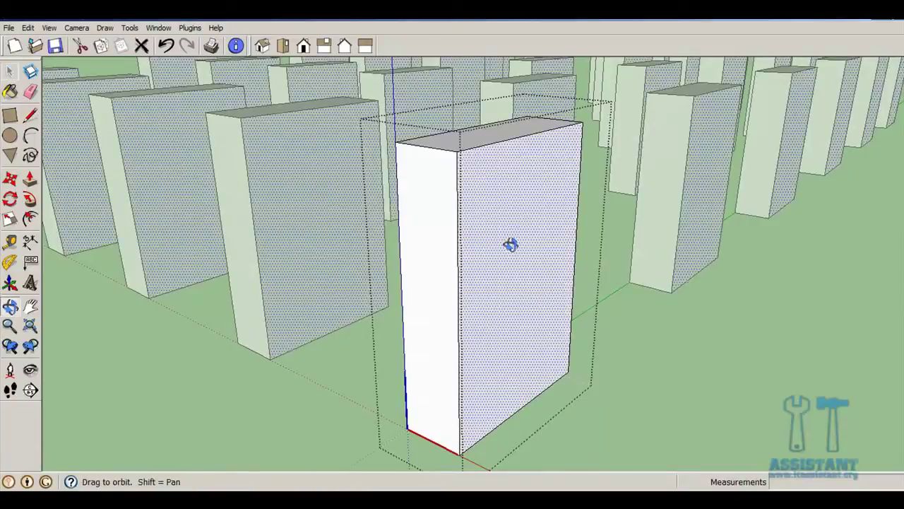
pyautogui.moveTo(511, 244); pyautogui.dragTo(446, 246, button='middle')
pyautogui.click(30, 115)
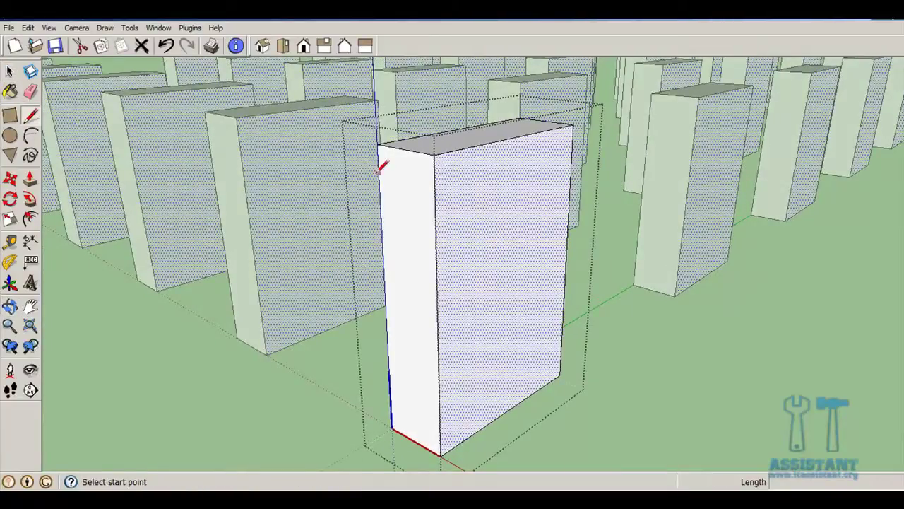
pyautogui.click(380, 142)
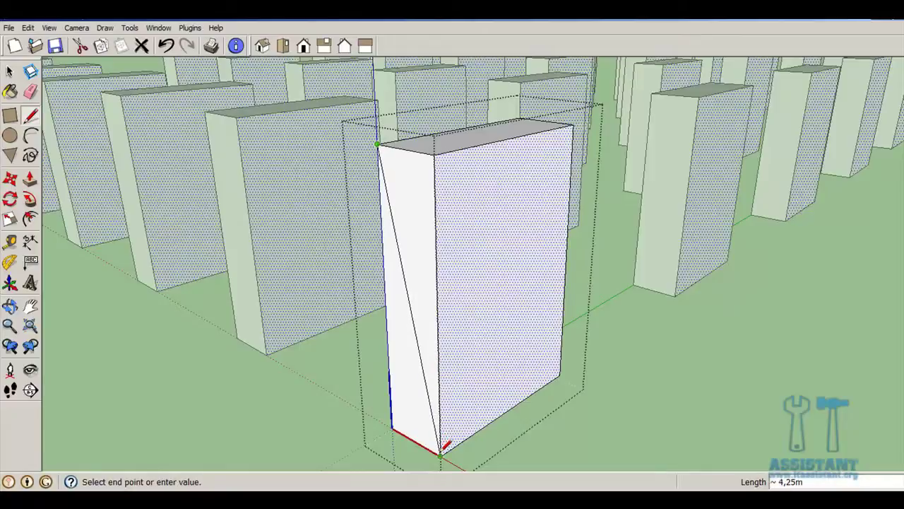
pyautogui.click(440, 453)
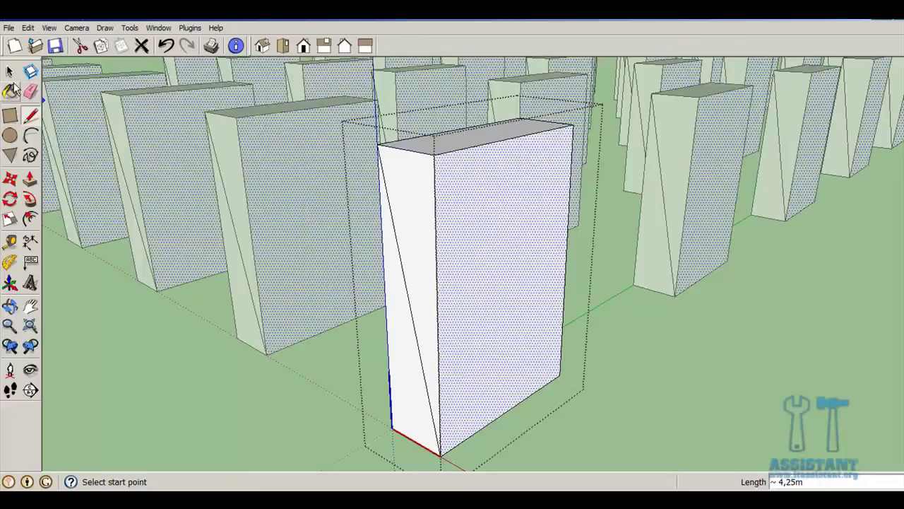
# - Push one triangular half of the Bloc2 face back the full 2,86m depth to form a wedge
pyautogui.click(31, 182)
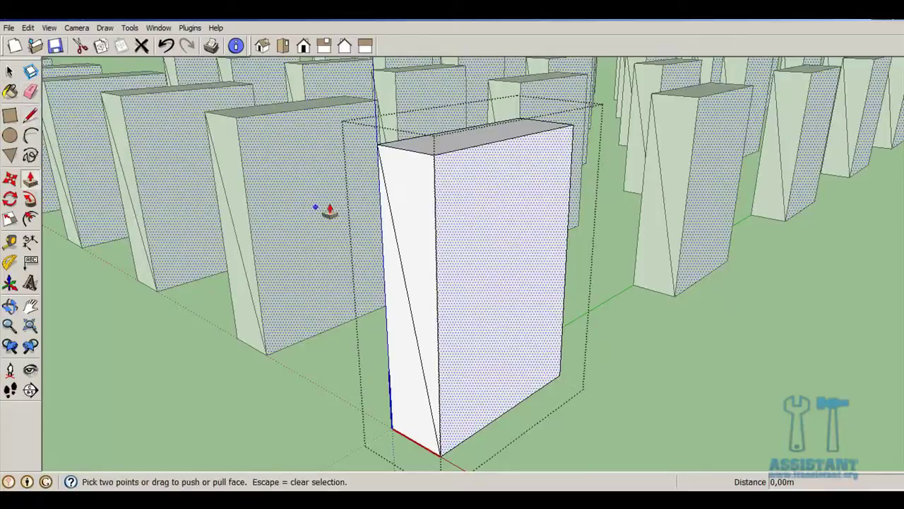
pyautogui.click(406, 220)
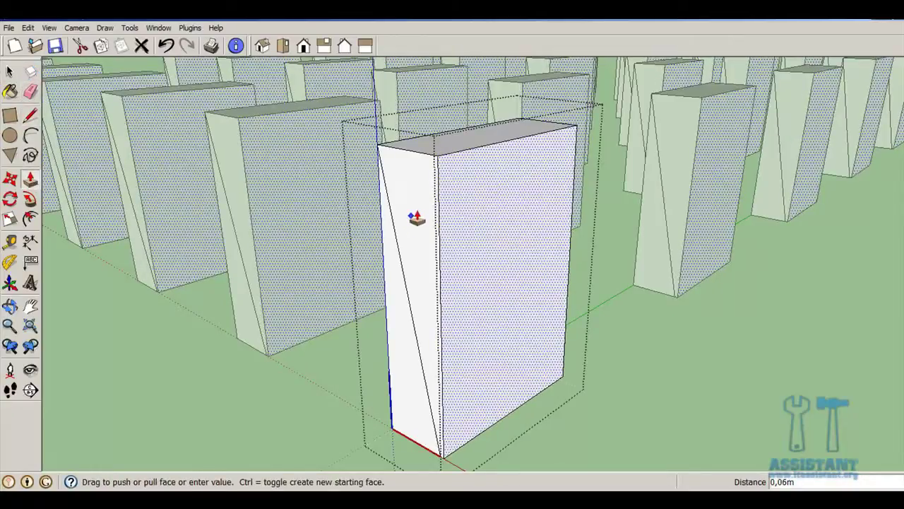
pyautogui.click(417, 218)
pyautogui.click(398, 205)
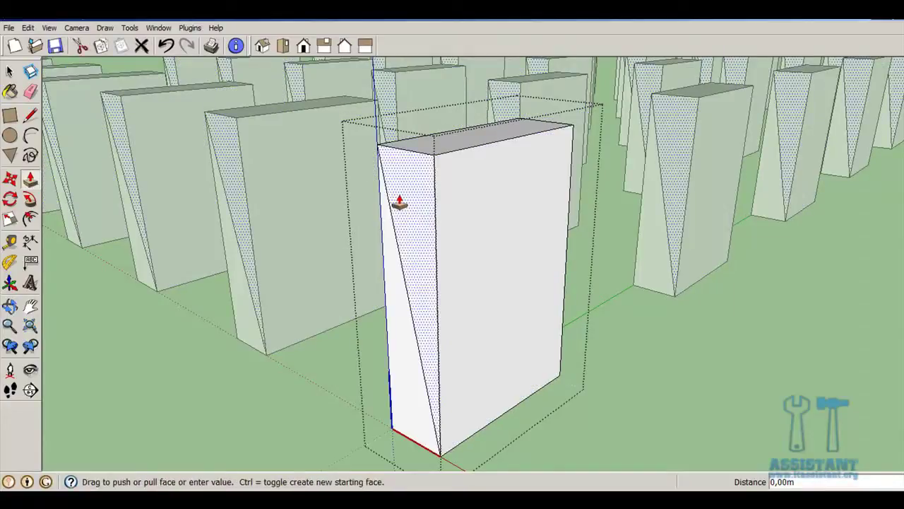
pyautogui.click(518, 123)
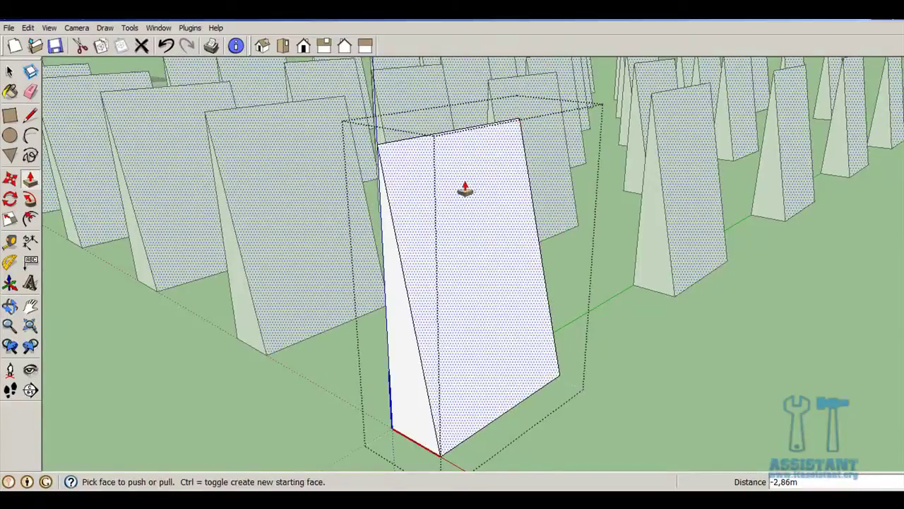
pyautogui.click(10, 71)
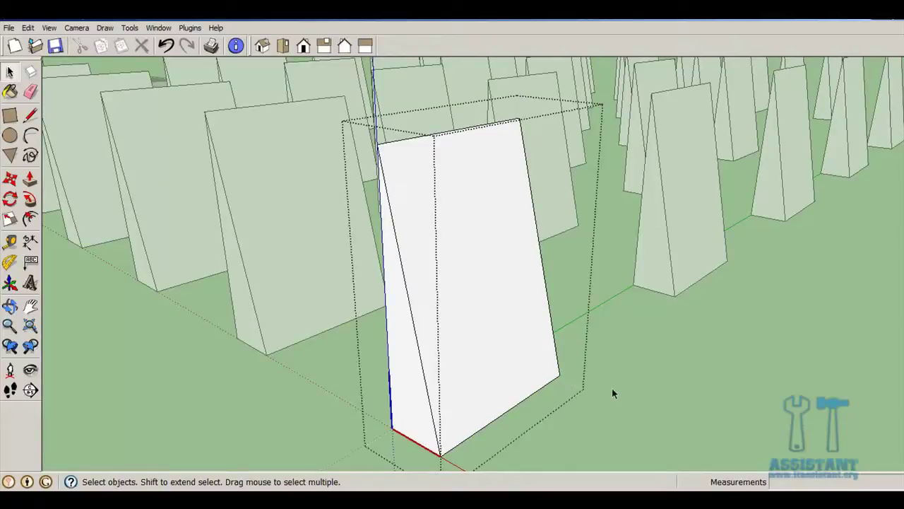
# - Exit the Bloc2 component and orbit around the grid of wedge boxes
pyautogui.click(674, 383)
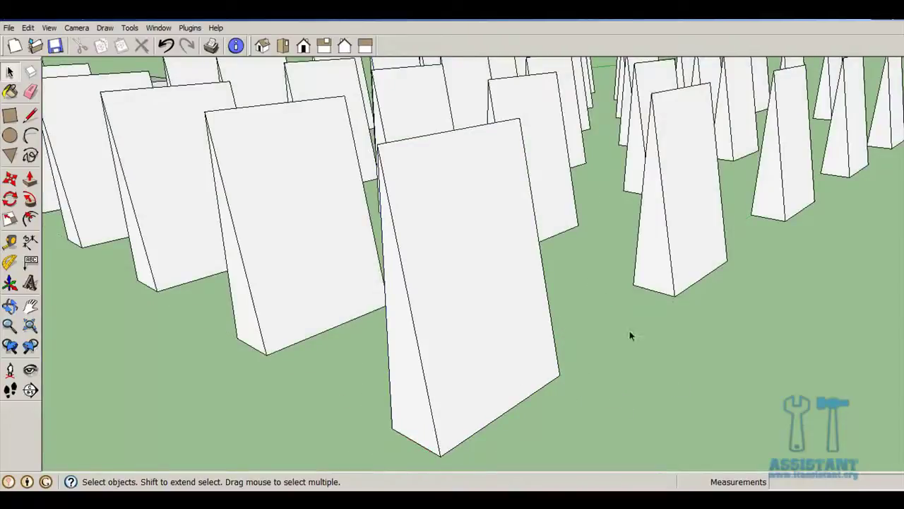
pyautogui.scroll(-2, 595, 289)
pyautogui.scroll(-2, 595, 289)
pyautogui.moveTo(276, 212); pyautogui.dragTo(690, 330, button='middle')
pyautogui.moveTo(816, 393); pyautogui.dragTo(704, 378, button='middle')
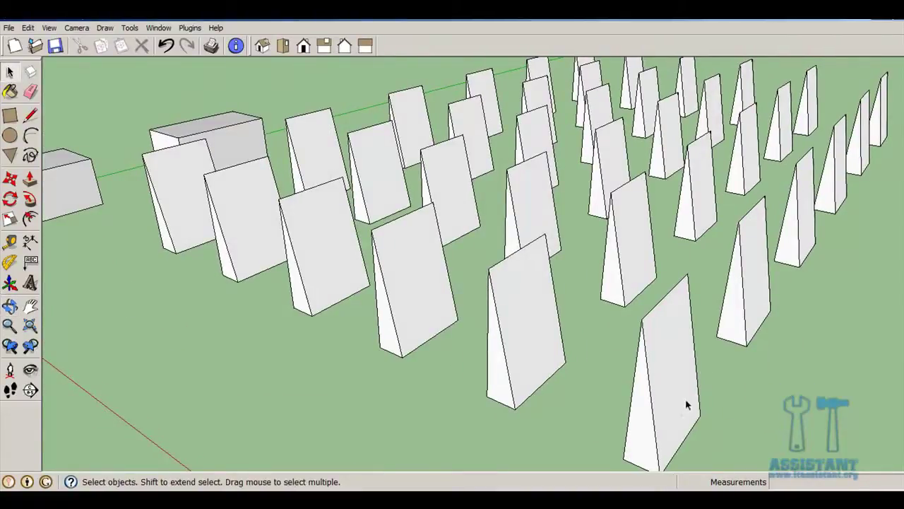
pyautogui.moveTo(692, 438)
pyautogui.mouseDown(button='middle')
pyautogui.moveTo(655, 388)
pyautogui.moveTo(631, 382)
pyautogui.moveTo(640, 380)
pyautogui.mouseUp(button='middle')
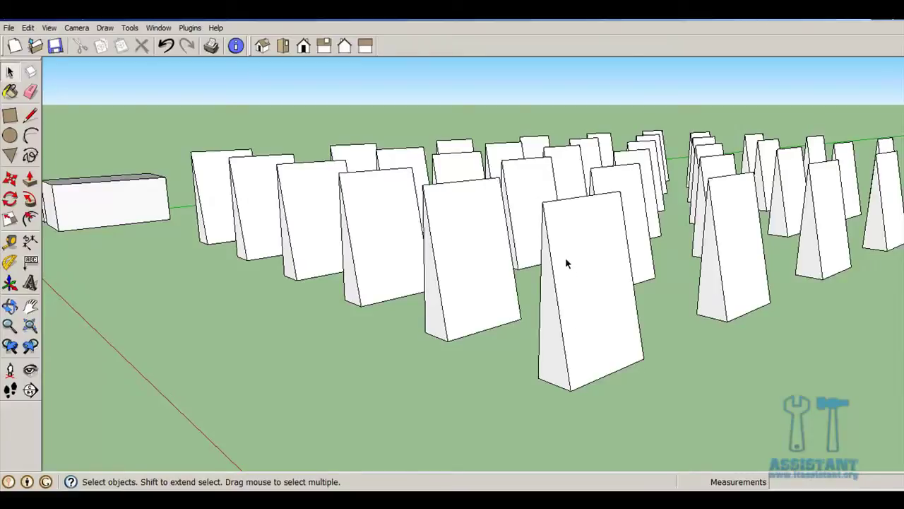
pyautogui.moveTo(565, 263); pyautogui.dragTo(605, 292, button='middle')
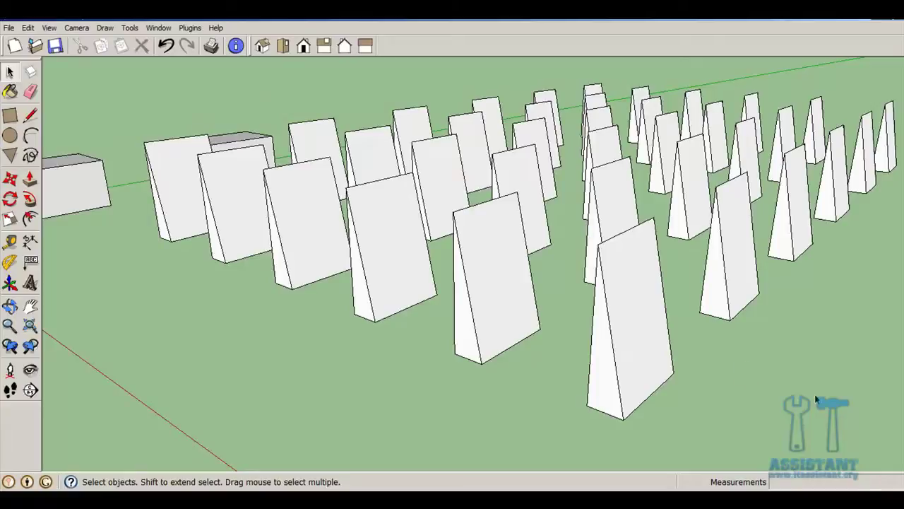
pyautogui.moveTo(745, 366)
pyautogui.keyDown('shift'); pyautogui.mouseDown(button='middle')
pyautogui.moveTo(576, 313)
pyautogui.moveTo(658, 322)
pyautogui.mouseUp(button='middle'); pyautogui.keyUp('shift')
pyautogui.scroll(-5, 658, 321)
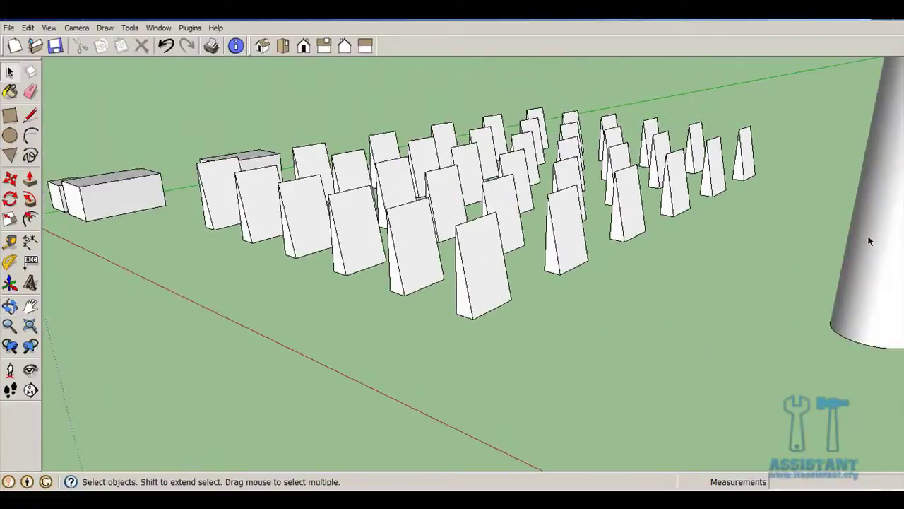
# - Bring the cylinders into view and select the one nearest the box grid
pyautogui.moveTo(867, 234)
pyautogui.mouseDown(button='middle')
pyautogui.moveTo(838, 222)
pyautogui.moveTo(557, 263)
pyautogui.mouseUp(button='middle')
pyautogui.scroll(4, 838, 222)
pyautogui.scroll(-3, 557, 263)
pyautogui.scroll(-2, 582, 262)
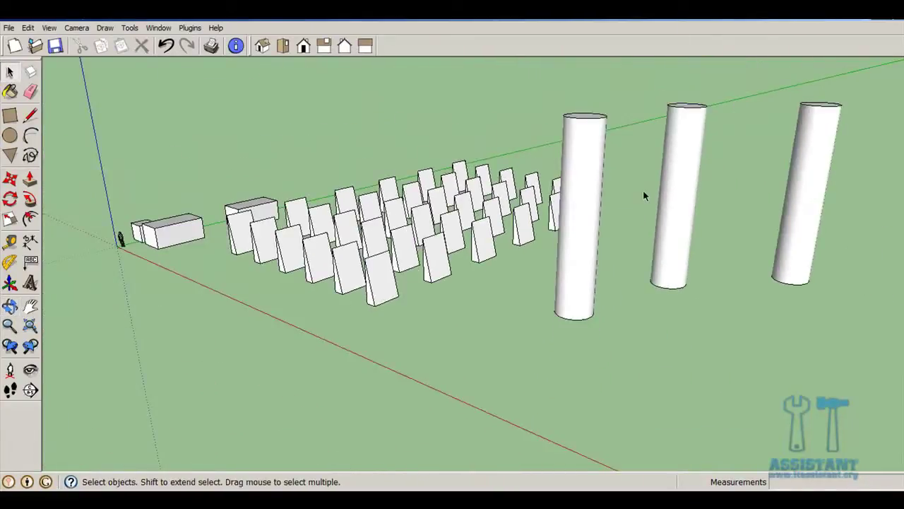
pyautogui.moveTo(644, 195)
pyautogui.mouseDown(button='middle')
pyautogui.moveTo(617, 218)
pyautogui.moveTo(563, 205)
pyautogui.mouseUp(button='middle')
pyautogui.click(563, 196)
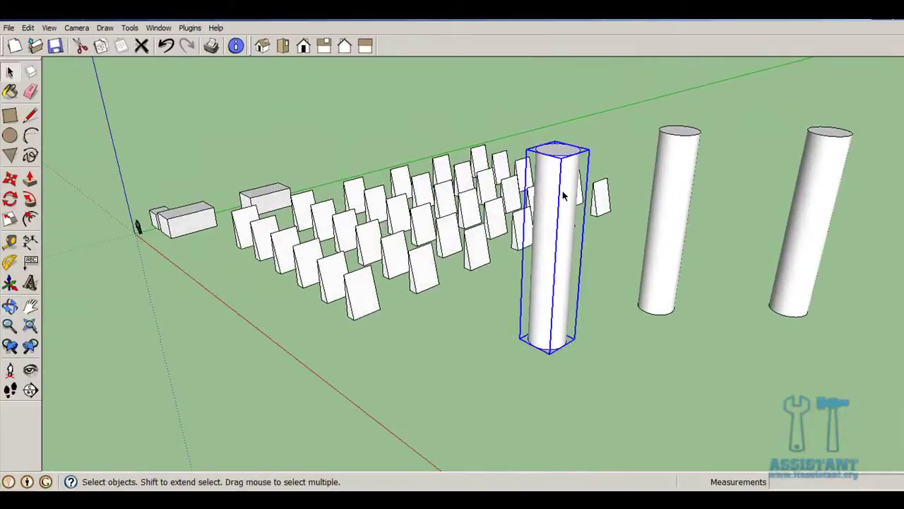
# - Push the nearest cylinder's top face down about 9,97m into a short stump
pyautogui.doubleClick(563, 195)
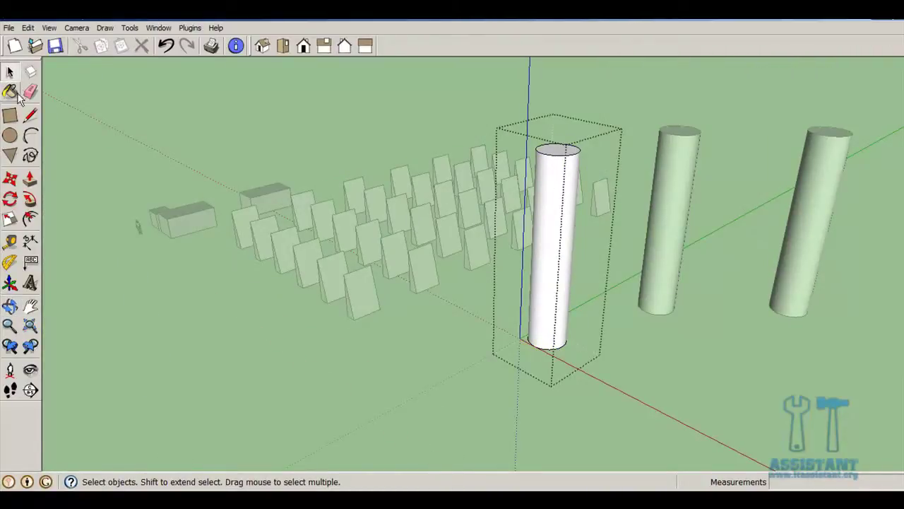
pyautogui.click(30, 179)
pyautogui.click(550, 157)
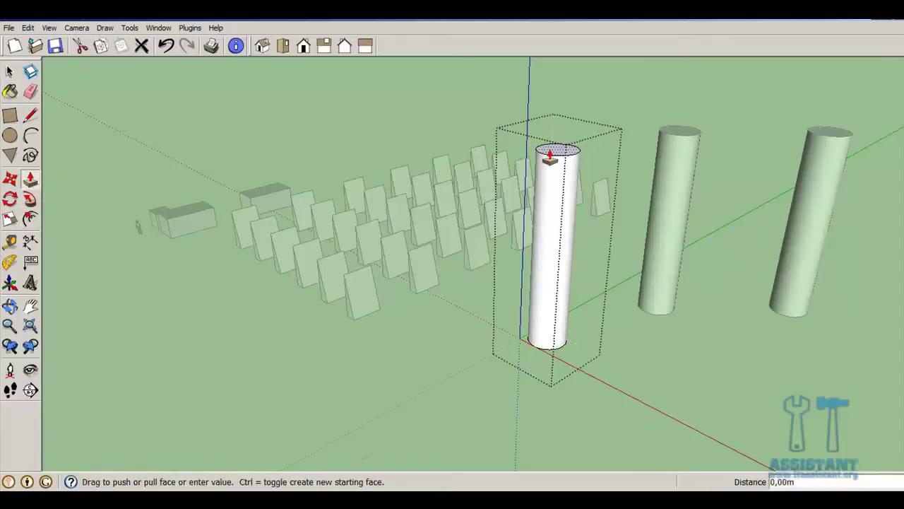
pyautogui.click(536, 277)
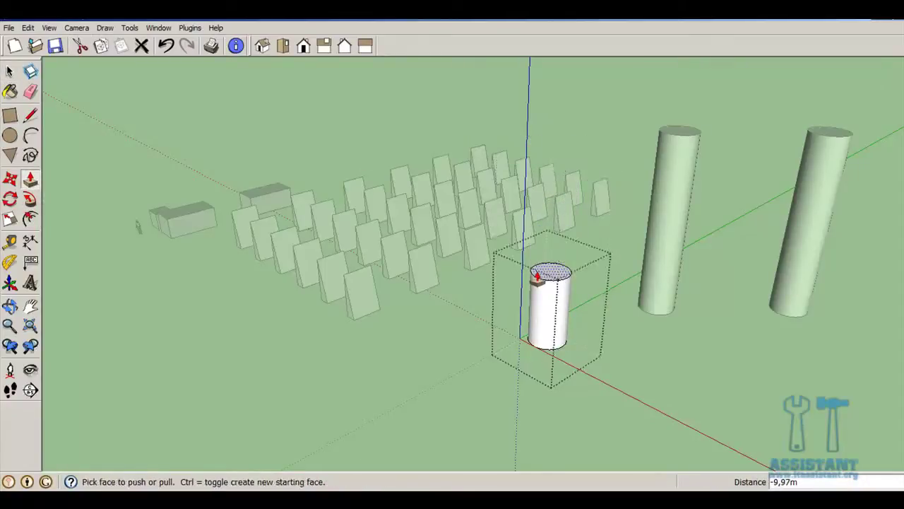
pyautogui.click(10, 71)
pyautogui.scroll(-3, 685, 352)
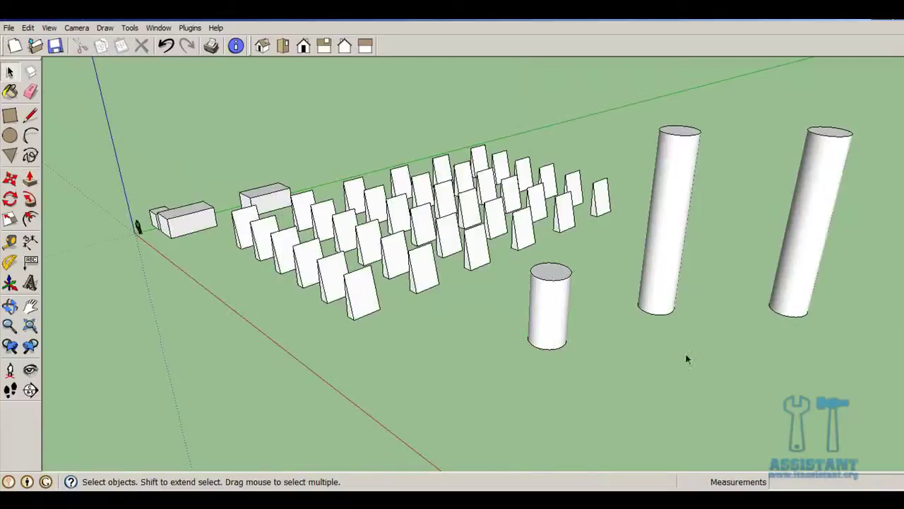
pyautogui.moveTo(685, 353)
pyautogui.mouseDown(button='middle')
pyautogui.moveTo(650, 329)
pyautogui.moveTo(705, 329)
pyautogui.moveTo(489, 255)
pyautogui.mouseUp(button='middle')
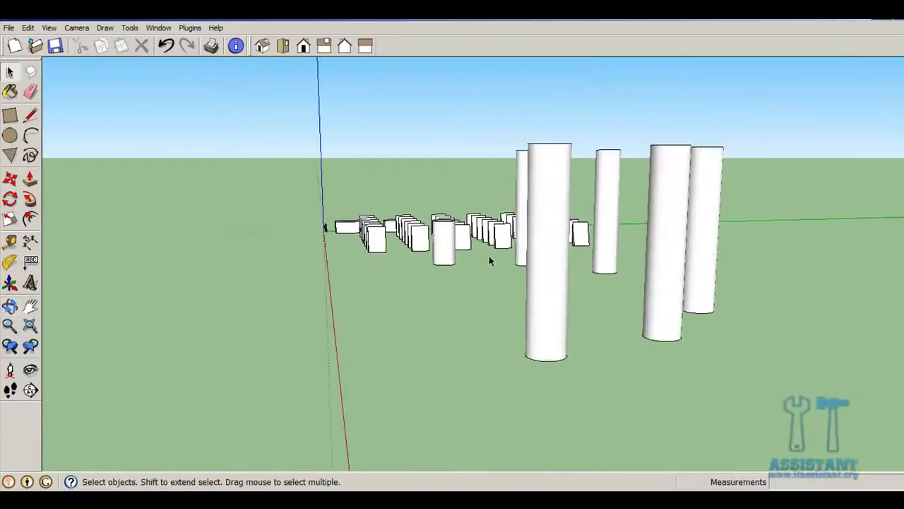
pyautogui.moveTo(492, 215)
pyautogui.mouseDown(button='middle')
pyautogui.moveTo(591, 254)
pyautogui.moveTo(565, 258)
pyautogui.mouseUp(button='middle')
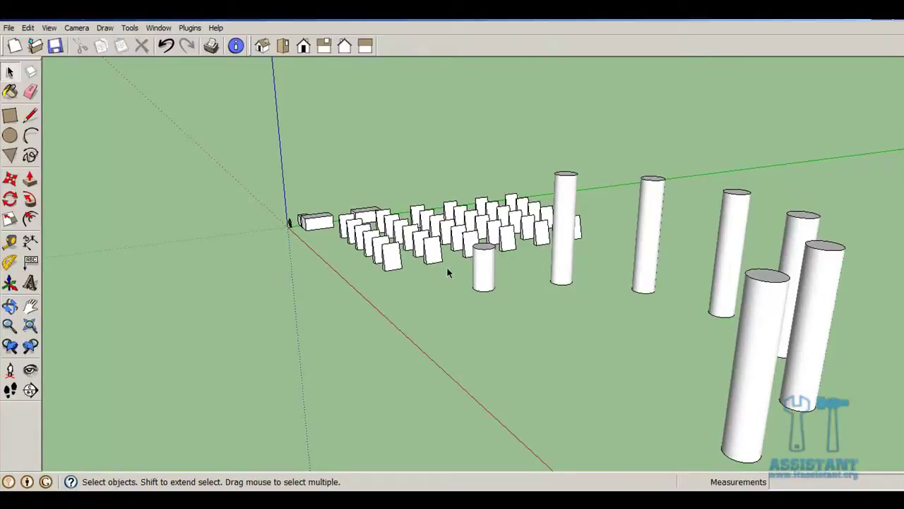
pyautogui.moveTo(672, 378)
pyautogui.mouseDown(button='middle')
pyautogui.moveTo(722, 369)
pyautogui.moveTo(610, 367)
pyautogui.mouseUp(button='middle')
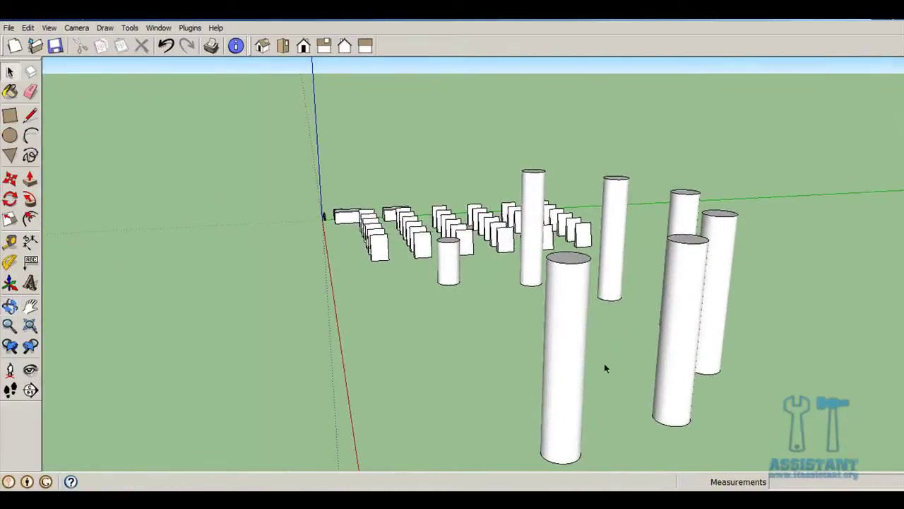
pyautogui.moveTo(428, 310); pyautogui.dragTo(535, 313, button='middle')
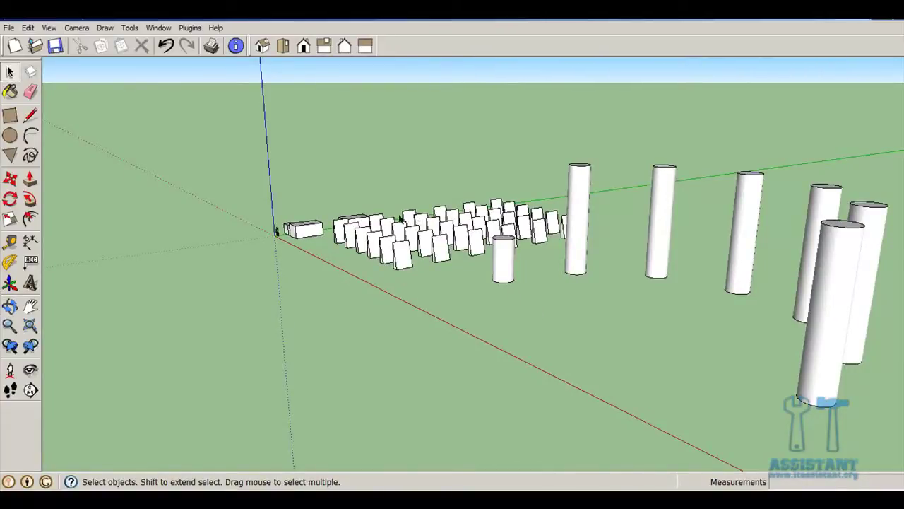
pyautogui.scroll(3, 372, 220)
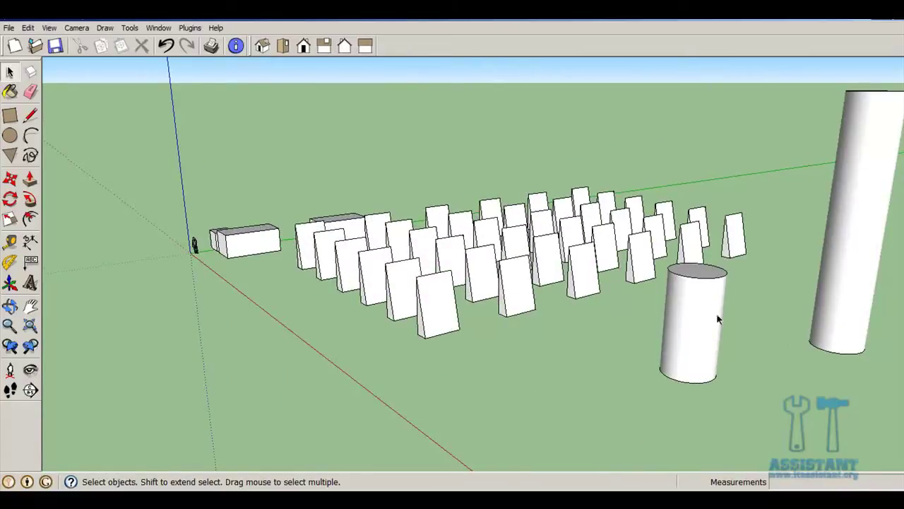
pyautogui.moveTo(718, 320)
pyautogui.mouseDown(button='middle')
pyautogui.moveTo(771, 367)
pyautogui.moveTo(452, 341)
pyautogui.moveTo(779, 355)
pyautogui.mouseUp(button='middle')
pyautogui.moveTo(588, 302); pyautogui.dragTo(601, 354, button='middle')
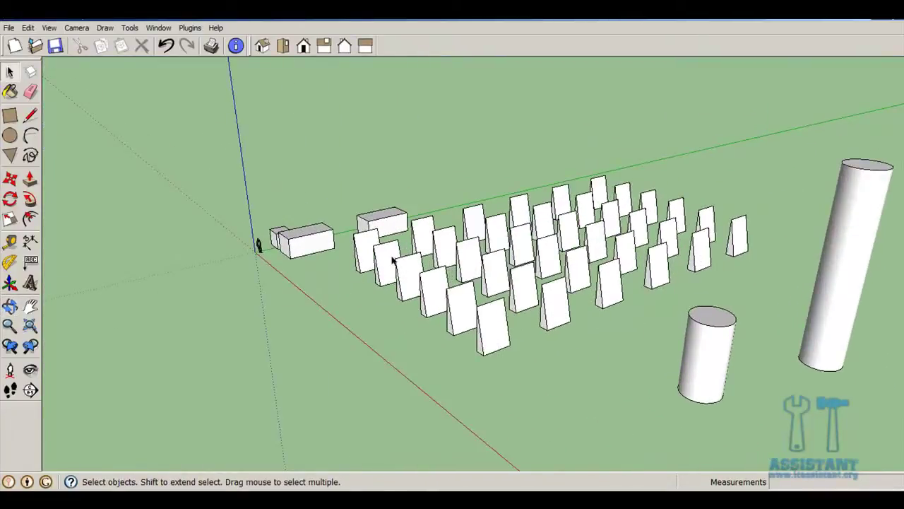
pyautogui.moveTo(393, 259)
pyautogui.mouseDown(button='middle')
pyautogui.moveTo(478, 290)
pyautogui.moveTo(433, 297)
pyautogui.mouseUp(button='middle')
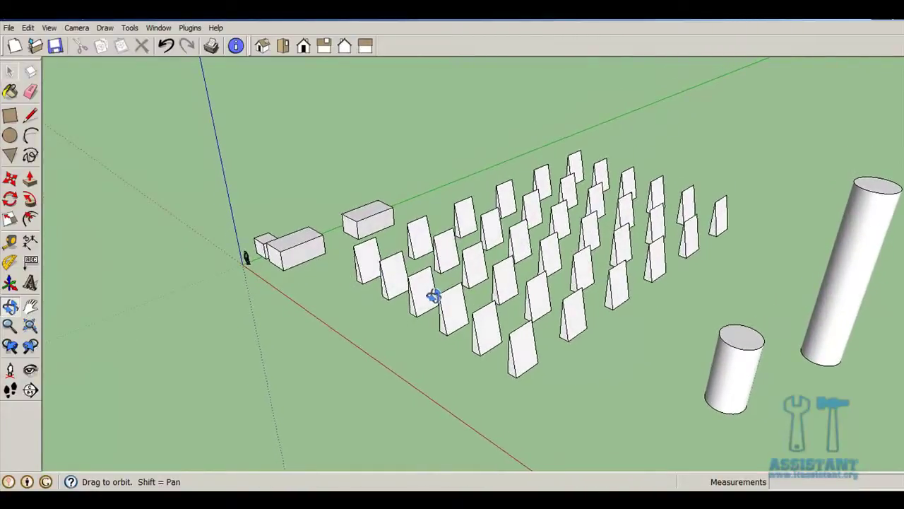
# - Make the small box near the origin a component, keeping the default name Component#1
pyautogui.click(257, 242)
pyautogui.press('g')
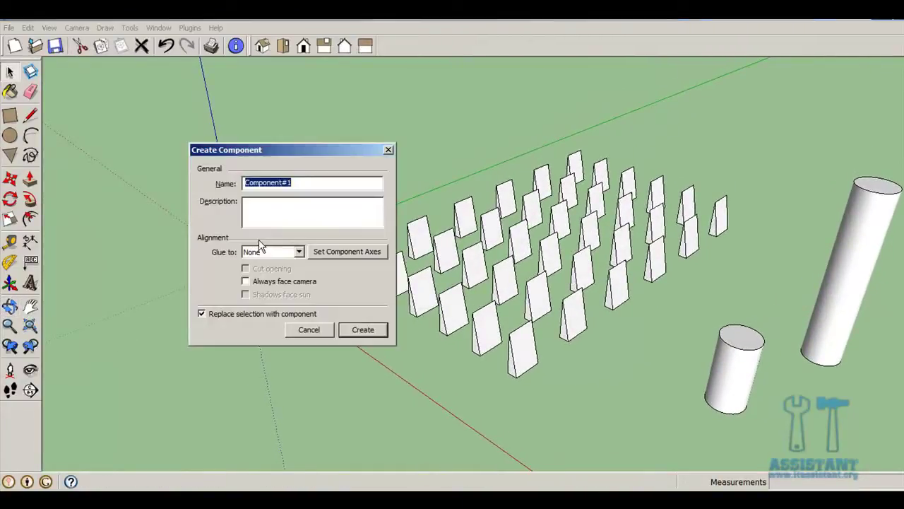
pyautogui.moveTo(259, 151)
pyautogui.mouseDown()
pyautogui.moveTo(319, 255)
pyautogui.moveTo(400, 171)
pyautogui.mouseUp()
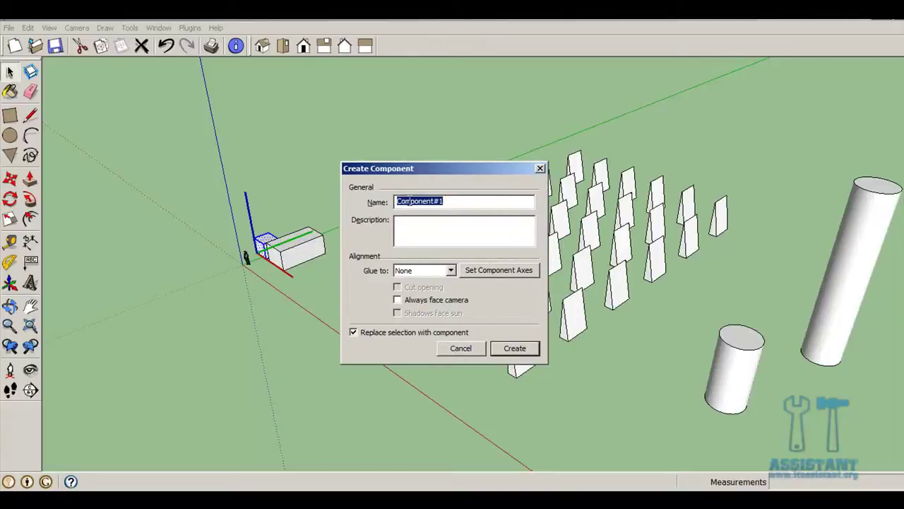
pyautogui.click(424, 232)
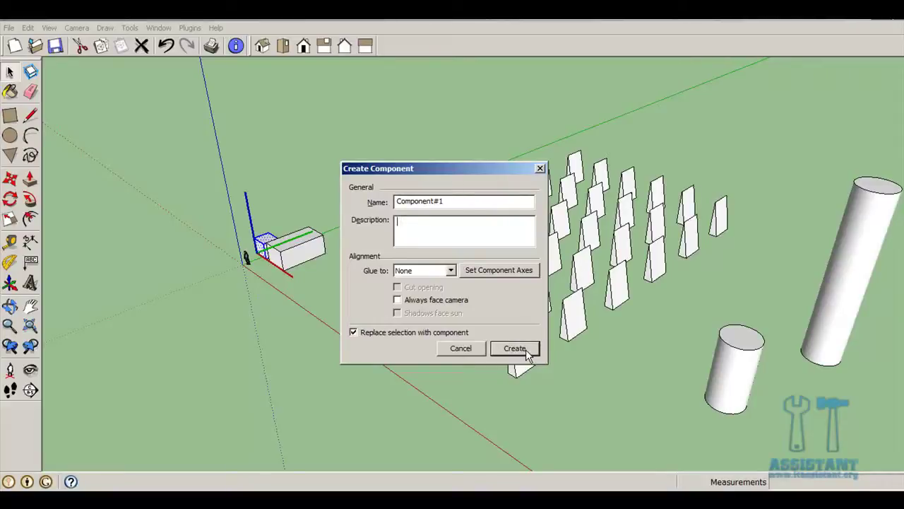
pyautogui.click(539, 168)
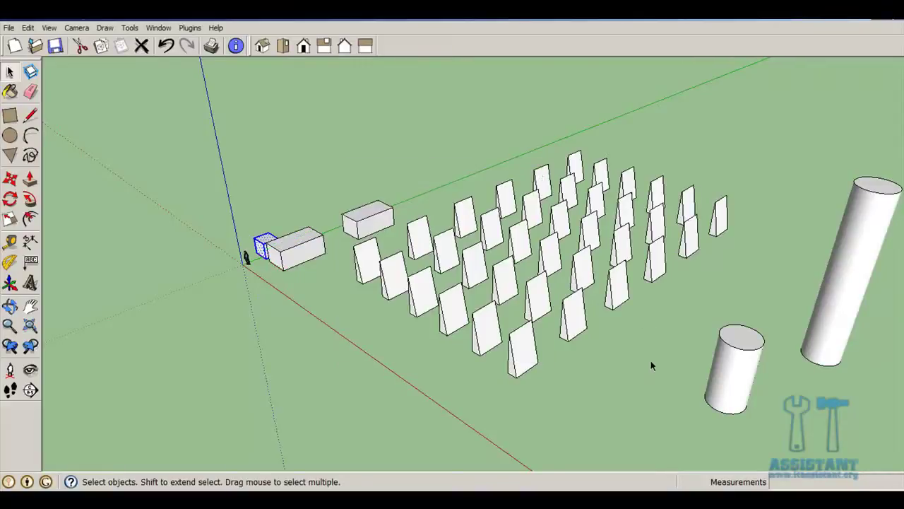
pyautogui.click(650, 359)
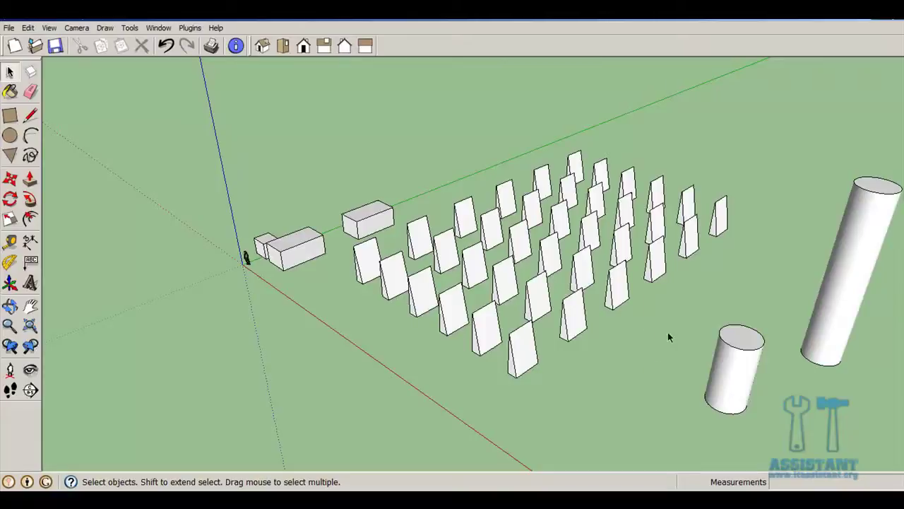
pyautogui.press('o')
pyautogui.moveTo(838, 434); pyautogui.dragTo(476, 305)
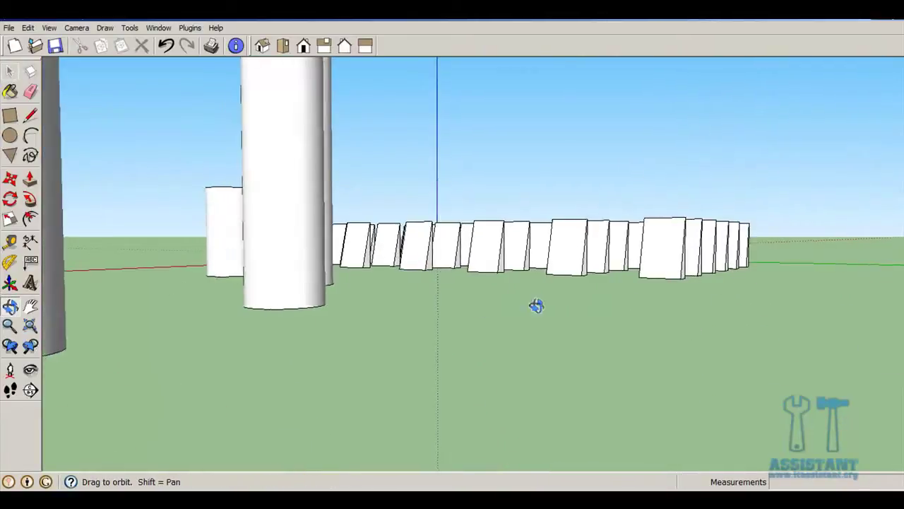
pyautogui.moveTo(537, 305); pyautogui.dragTo(632, 306)
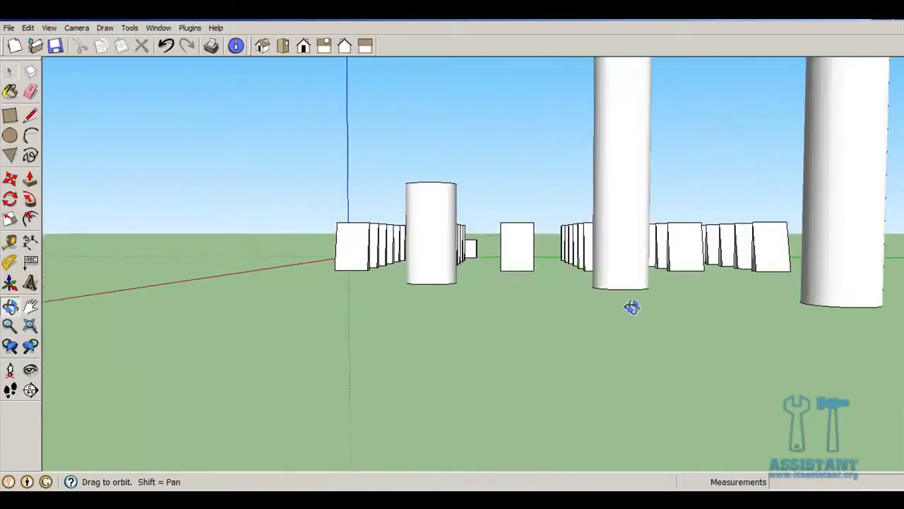
pyautogui.press('space')
pyautogui.moveTo(688, 298)
pyautogui.mouseDown(button='middle')
pyautogui.moveTo(704, 297)
pyautogui.moveTo(577, 291)
pyautogui.moveTo(537, 298)
pyautogui.moveTo(539, 316)
pyautogui.moveTo(440, 329)
pyautogui.moveTo(745, 335)
pyautogui.moveTo(817, 322)
pyautogui.moveTo(579, 285)
pyautogui.moveTo(633, 304)
pyautogui.moveTo(605, 280)
pyautogui.moveTo(632, 284)
pyautogui.mouseUp(button='middle')
pyautogui.scroll(-3, 537, 298)
pyautogui.scroll(1, 847, 314)
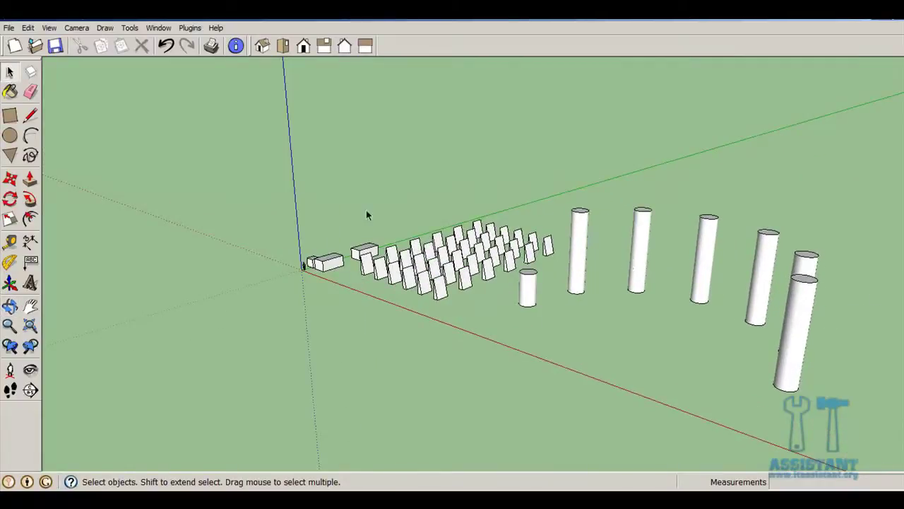
pyautogui.moveTo(597, 265); pyautogui.dragTo(509, 272, button='middle')
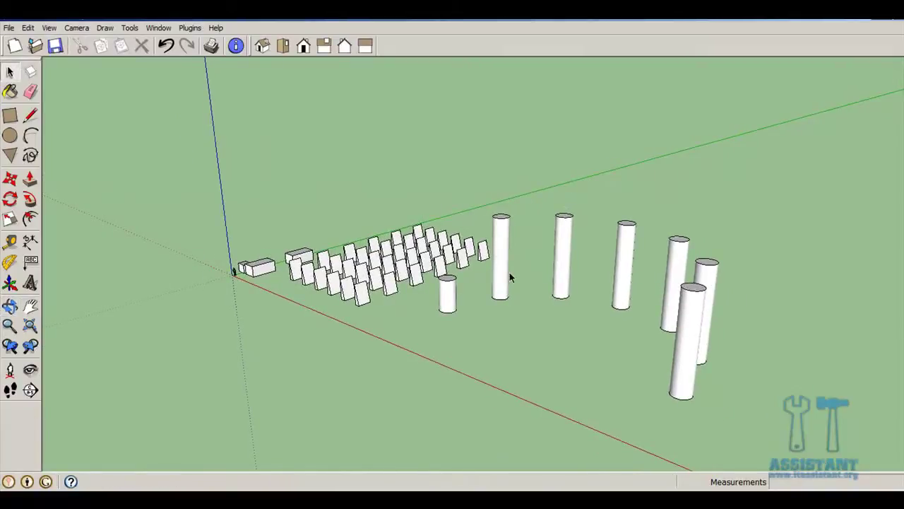
pyautogui.scroll(1, 510, 272)
pyautogui.moveTo(522, 272); pyautogui.dragTo(486, 278, button='middle')
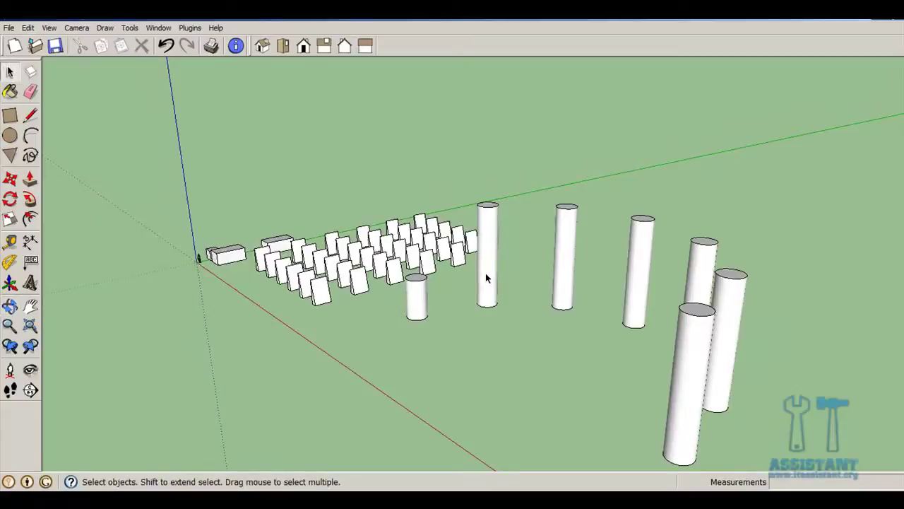